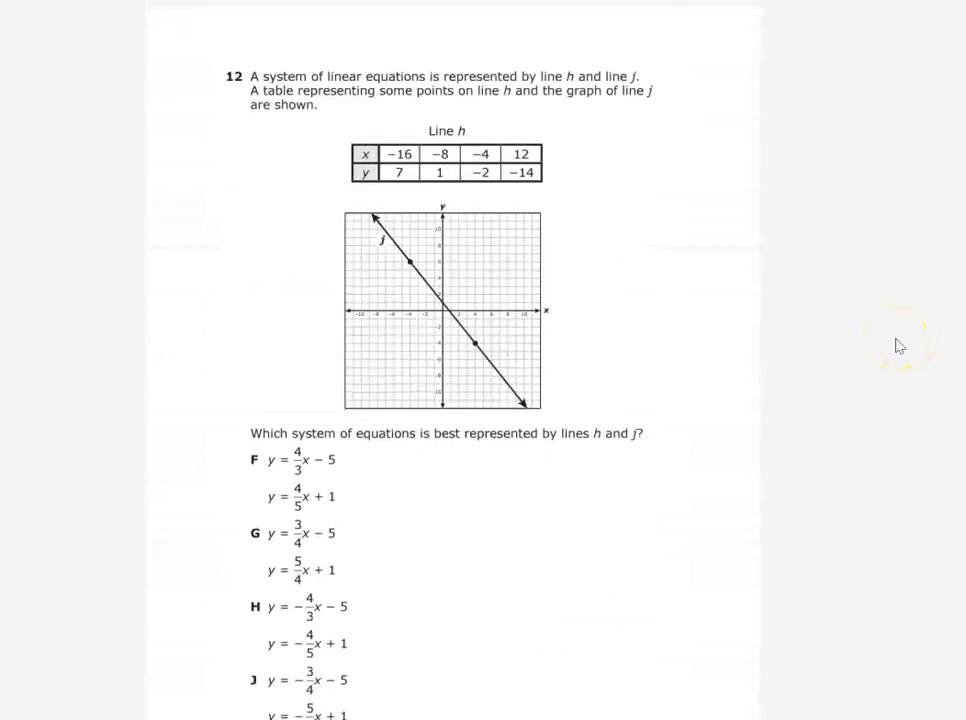
# Read question 12 on lines h and j, including its table, its graph and answer choices F to J.
pyautogui.scroll(-2, 899, 346)
pyautogui.scroll(2, 899, 346)
pyautogui.click(940, 314)
pyautogui.scroll(-2, 941, 317)
pyautogui.scroll(2, 940, 317)
pyautogui.click(431, 197)
pyautogui.scroll(-3, 940, 310)
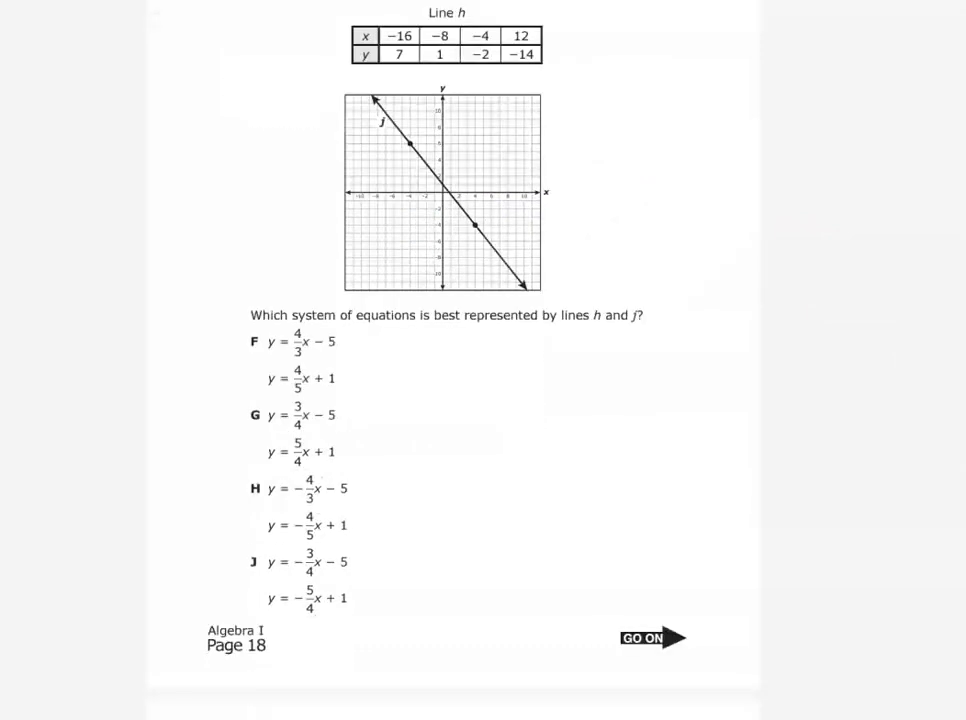
pyautogui.scroll(2, 455, 360)
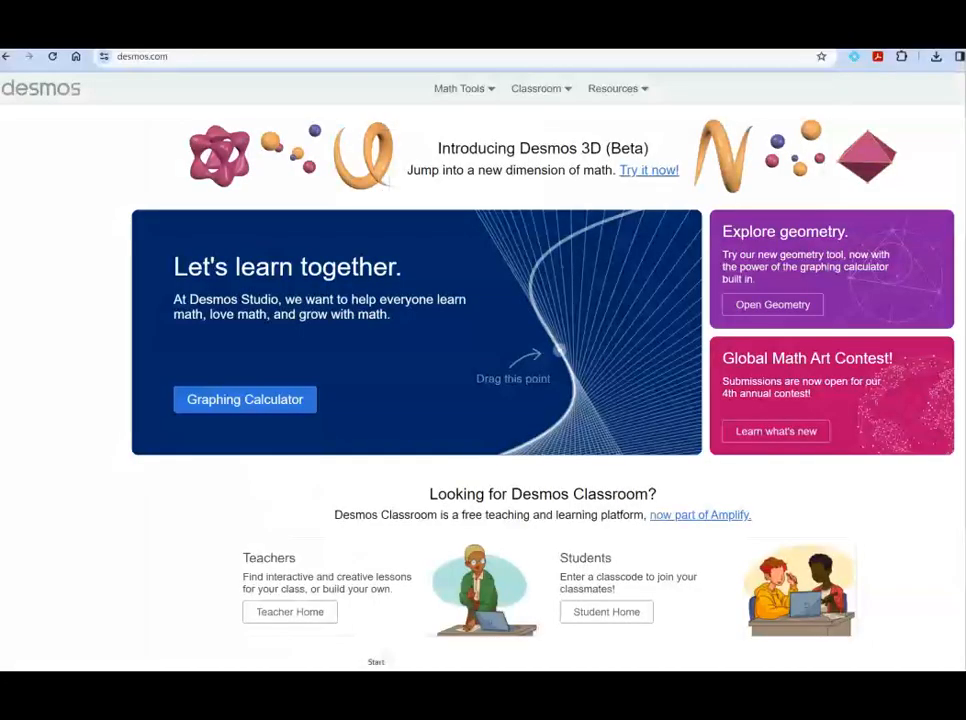
# Switch to Desmos and start test practice with the Texas (STAAR) Grade 8, EOC (Math) graphing calculator.
pyautogui.click(241, 401)
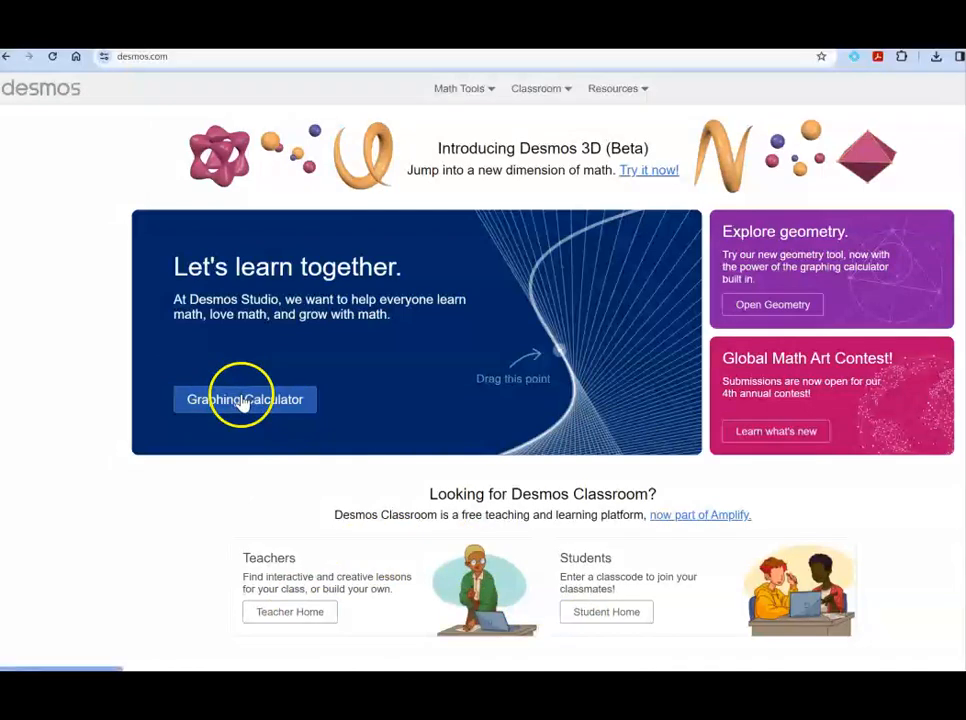
pyautogui.click(465, 90)
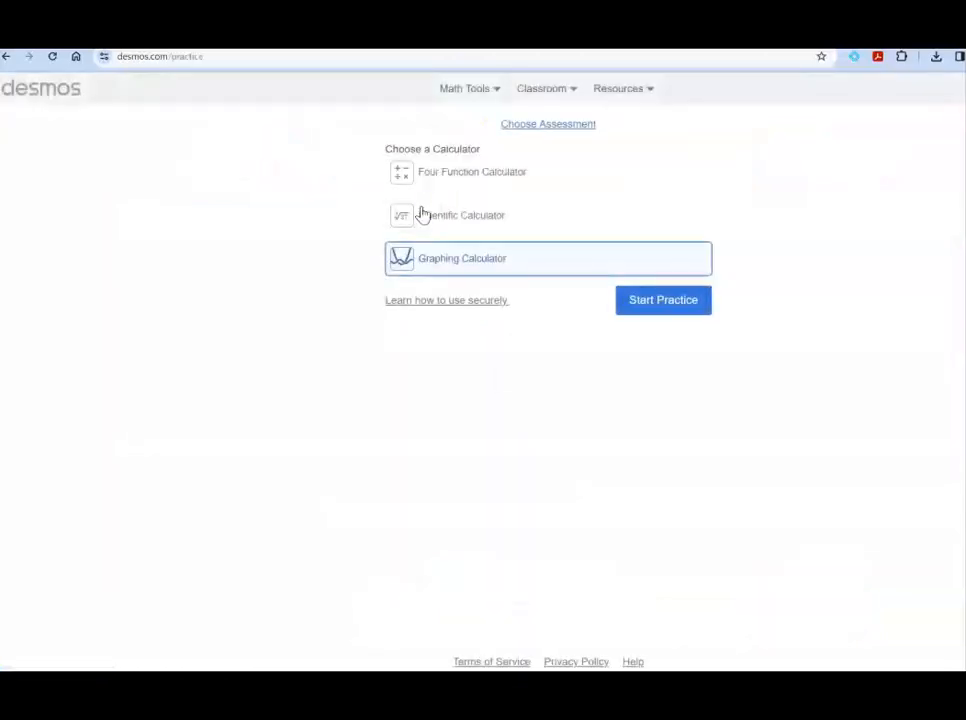
pyautogui.click(539, 149)
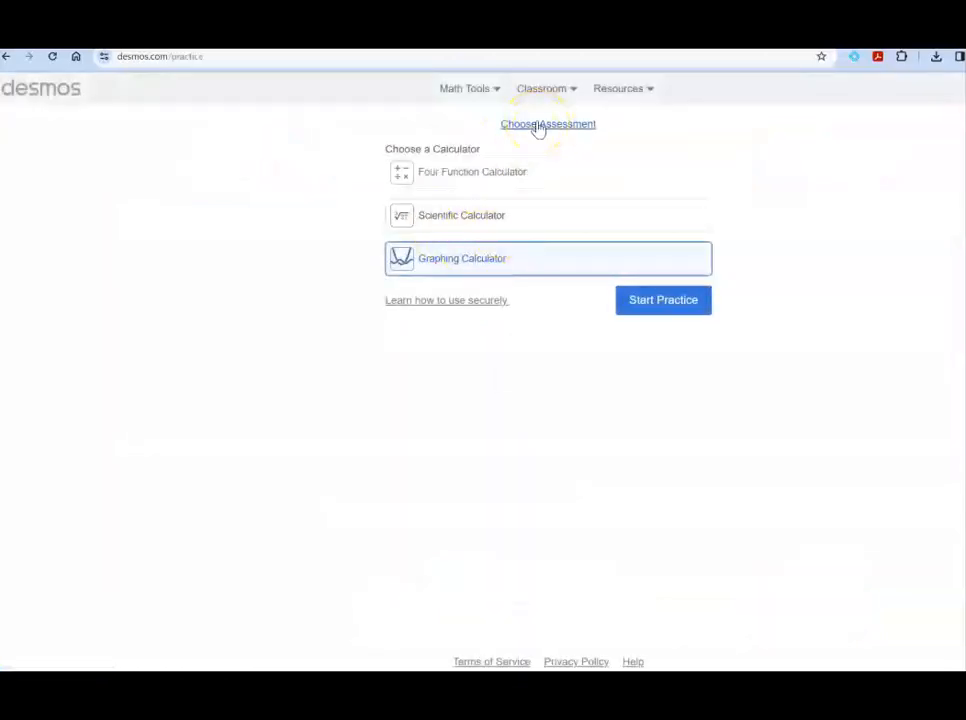
pyautogui.click(538, 127)
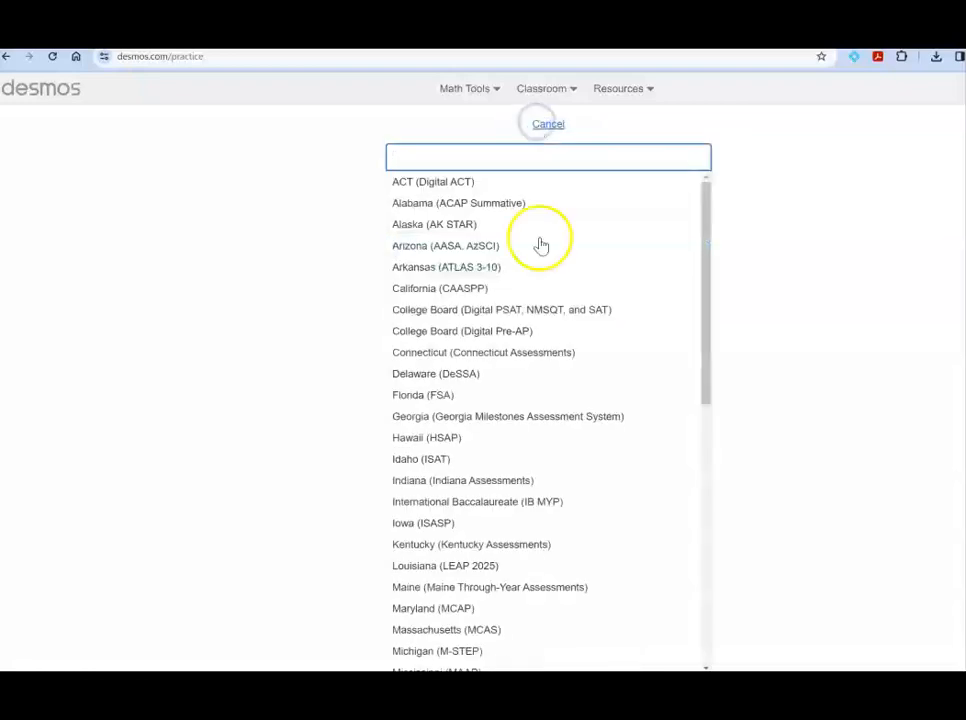
pyautogui.scroll(-1, 532, 313)
pyautogui.scroll(-5, 530, 313)
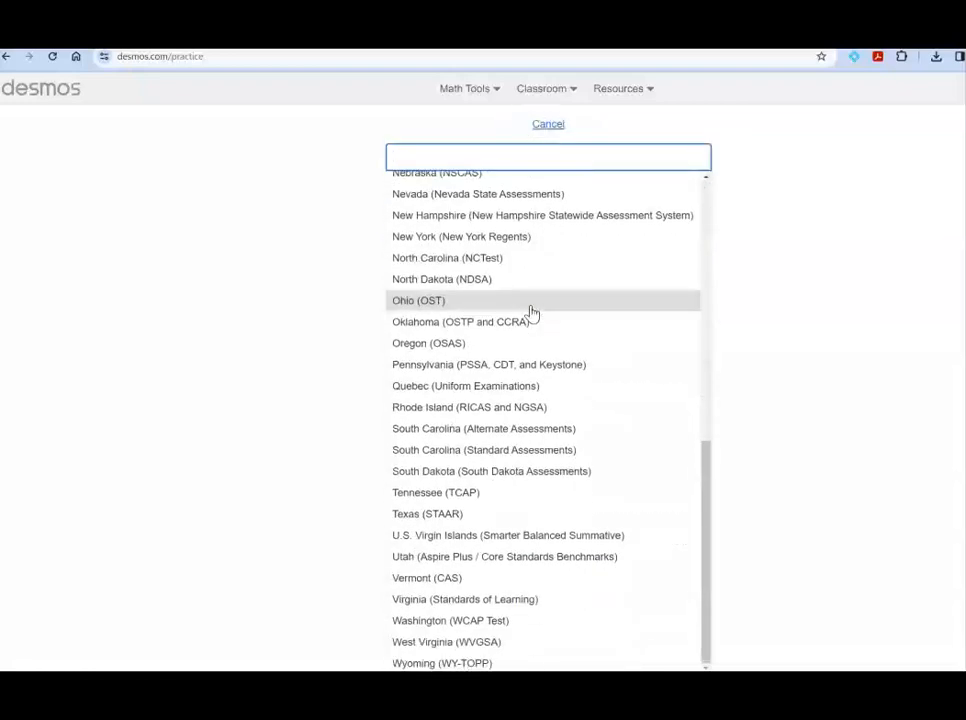
pyautogui.click(465, 516)
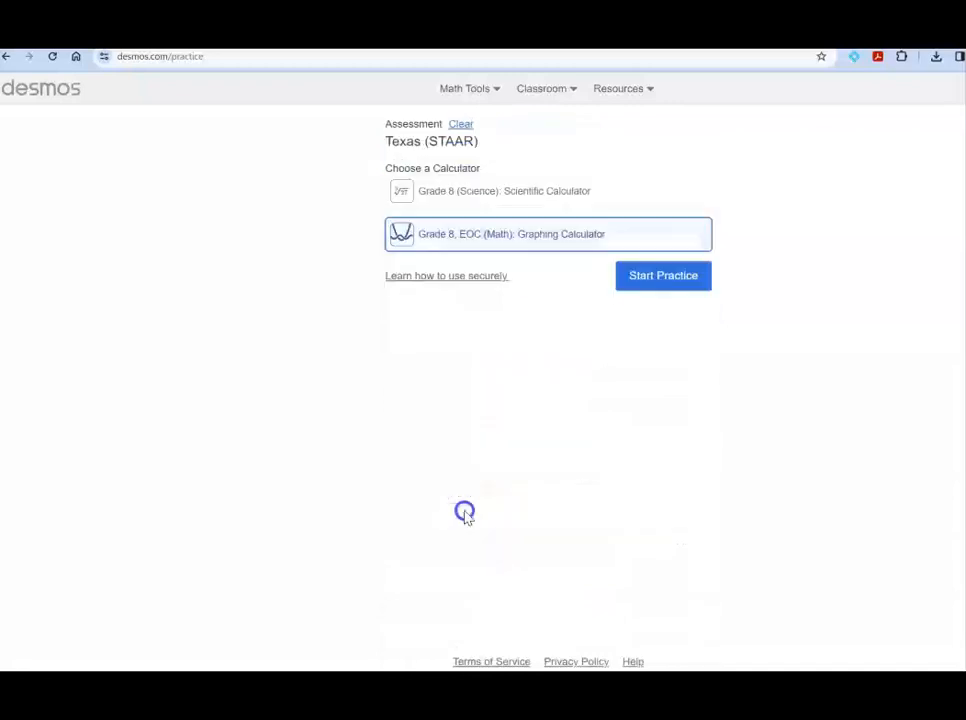
pyautogui.click(659, 286)
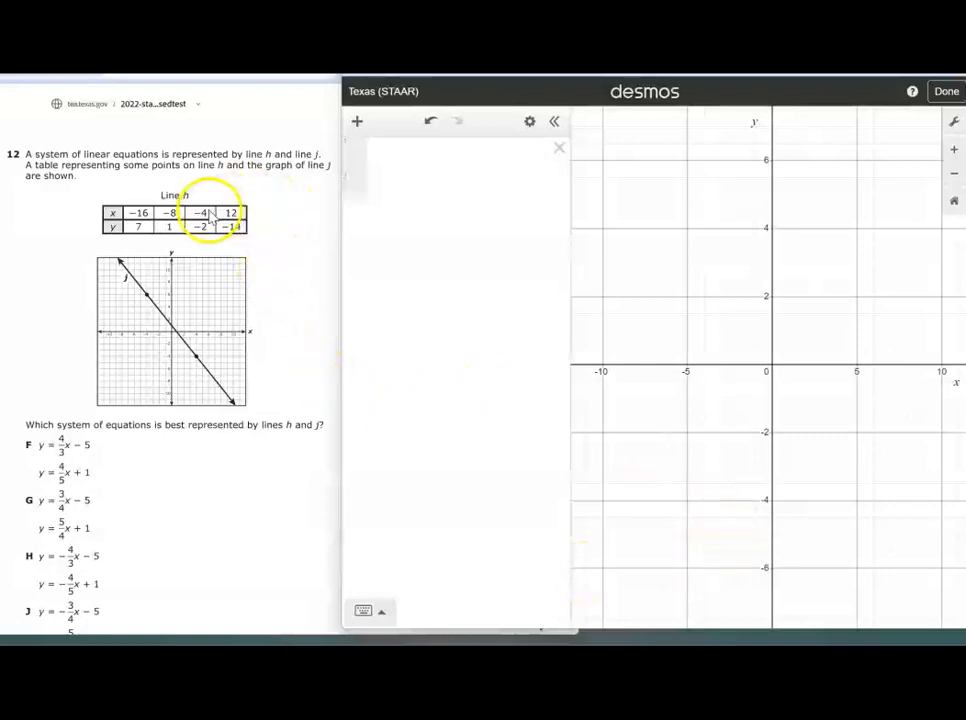
# Add a table and enter line h's x-values −16, −8, −4 and 12.
pyautogui.click(356, 123)
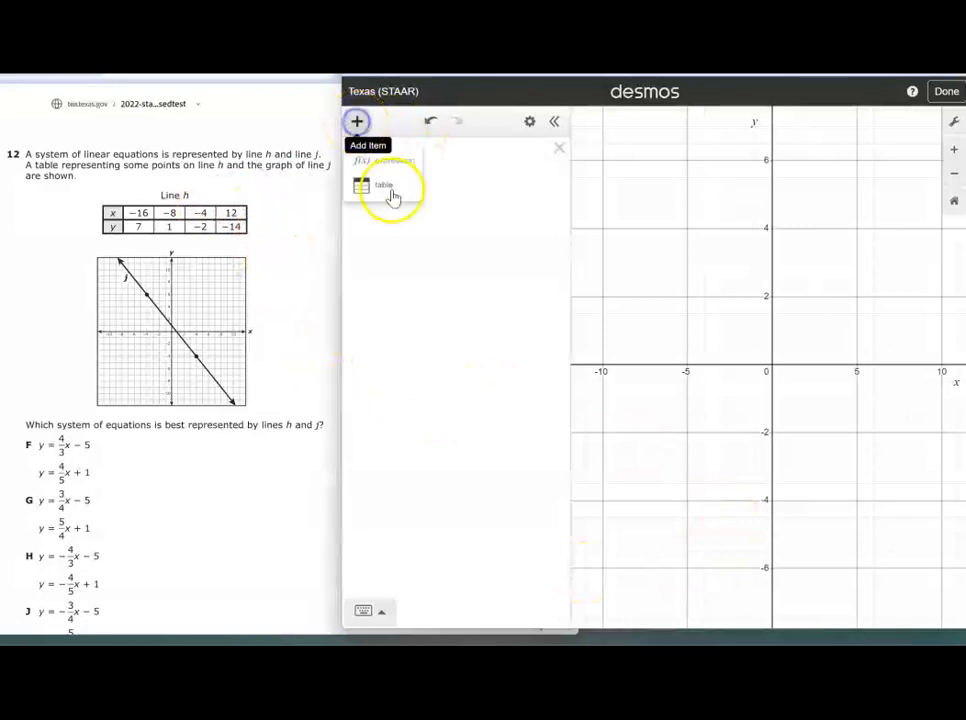
pyautogui.click(389, 190)
pyautogui.write('-4')
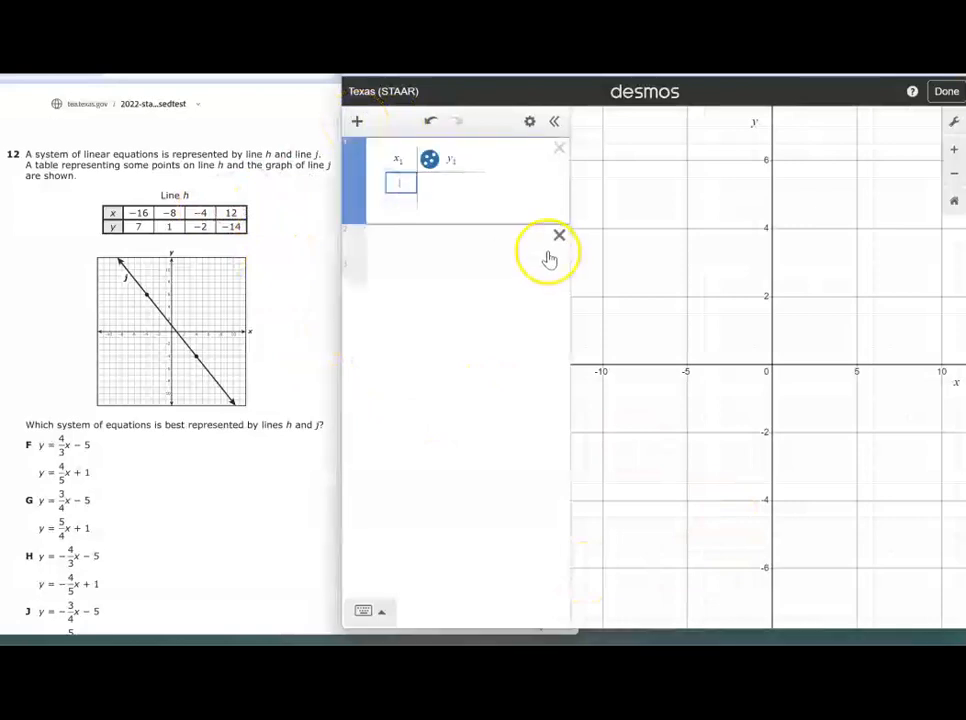
pyautogui.write('6')
pyautogui.press('Return')
pyautogui.write('-')
pyautogui.write('8')
pyautogui.press('Return')
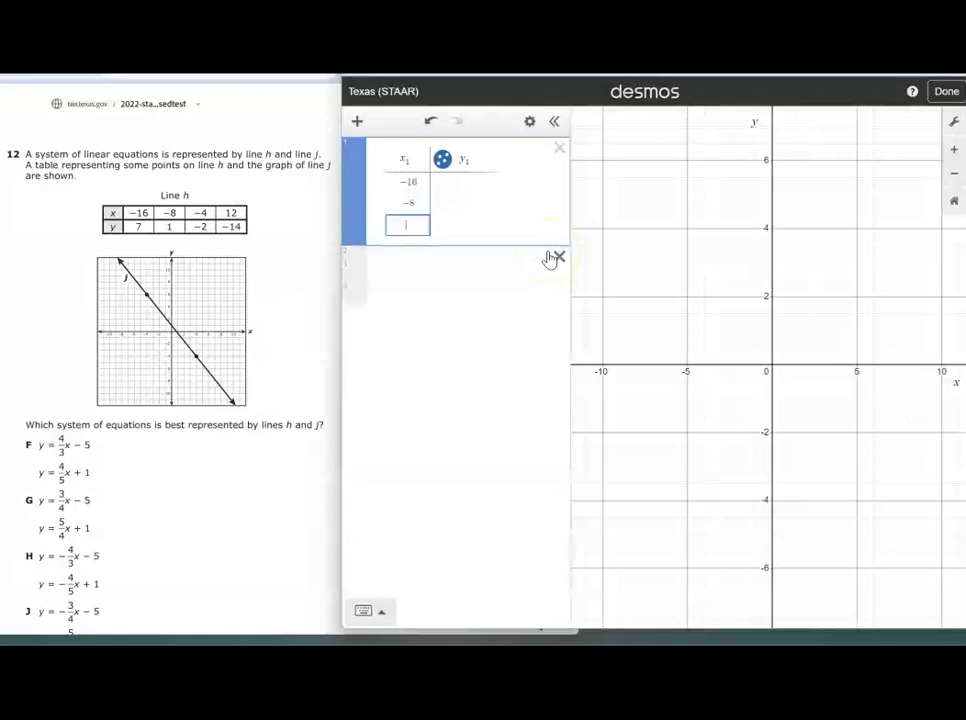
pyautogui.write('-')
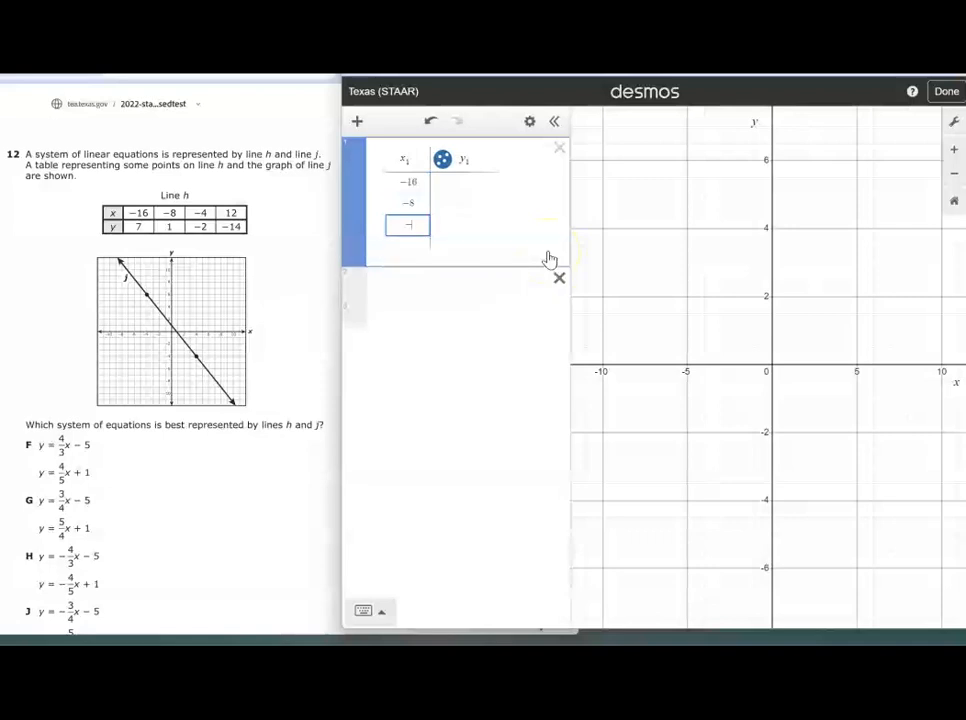
pyautogui.press('Return')
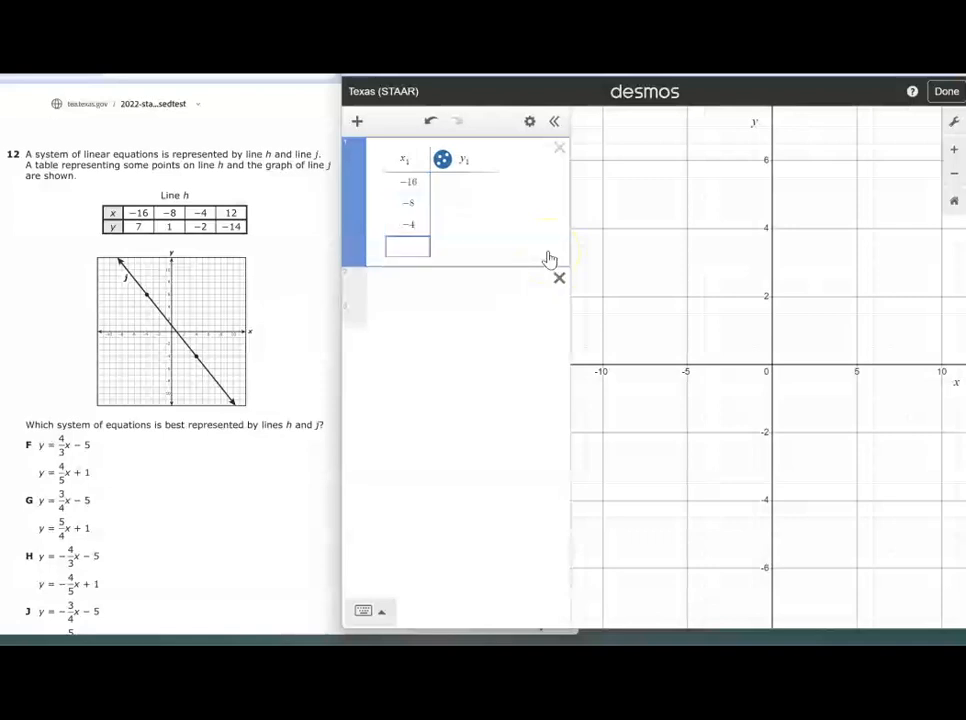
pyautogui.write('12')
# Fill the table's y column with line h's values 7, 1, −2 and −14.
pyautogui.press('Right')
pyautogui.press('Up')
pyautogui.press('Up')
pyautogui.press('Up')
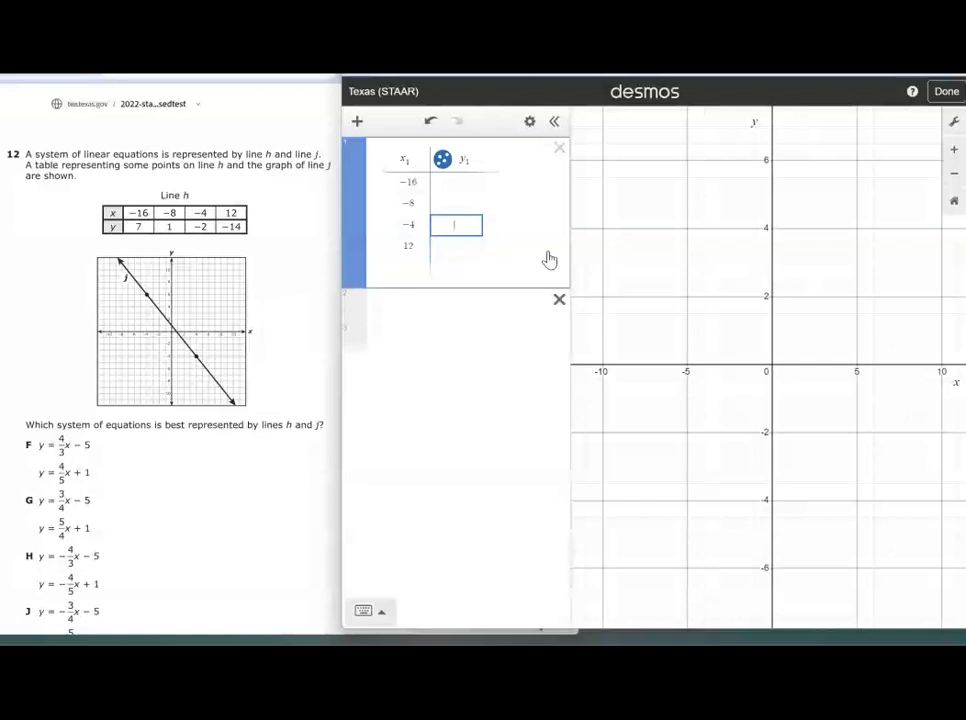
pyautogui.write('7')
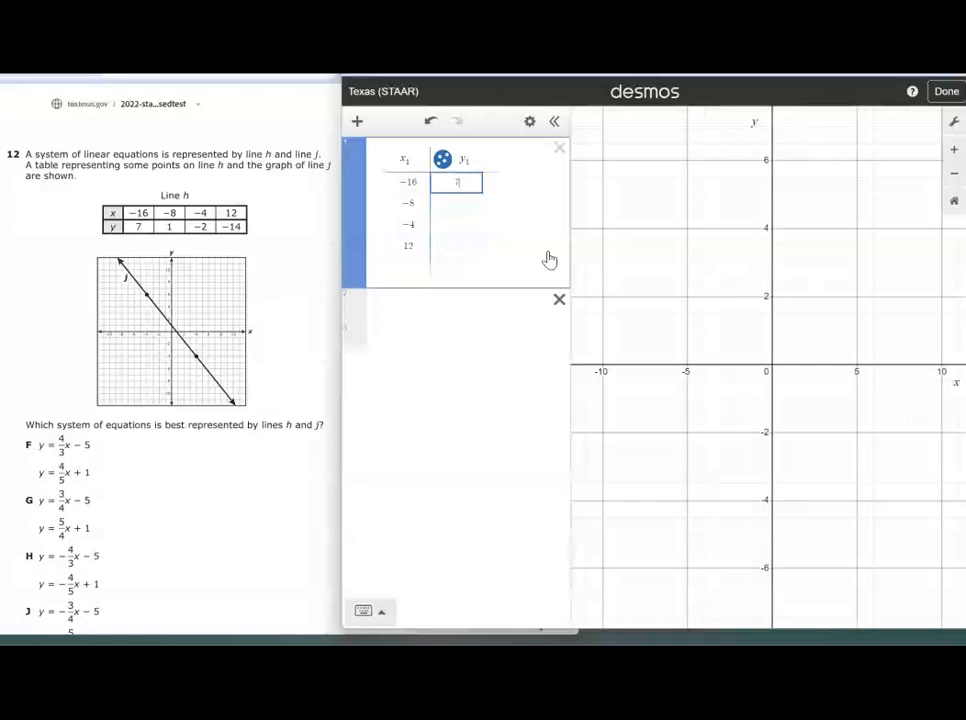
pyautogui.press('Return')
pyautogui.write('1')
pyautogui.press('Return')
pyautogui.write('-2')
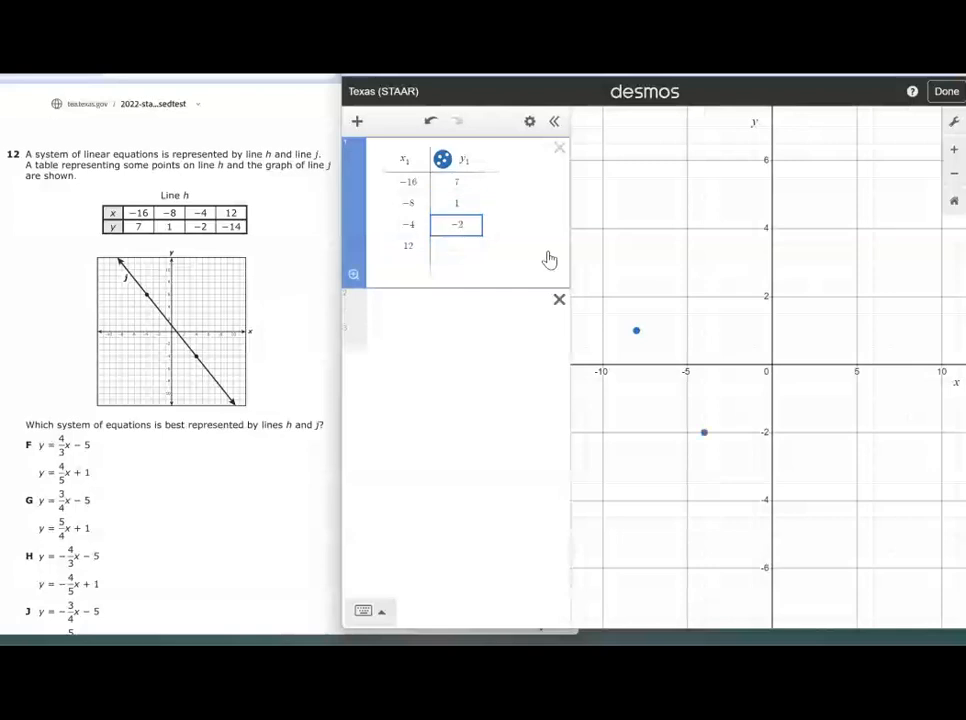
pyautogui.press('Return')
pyautogui.write('-14')
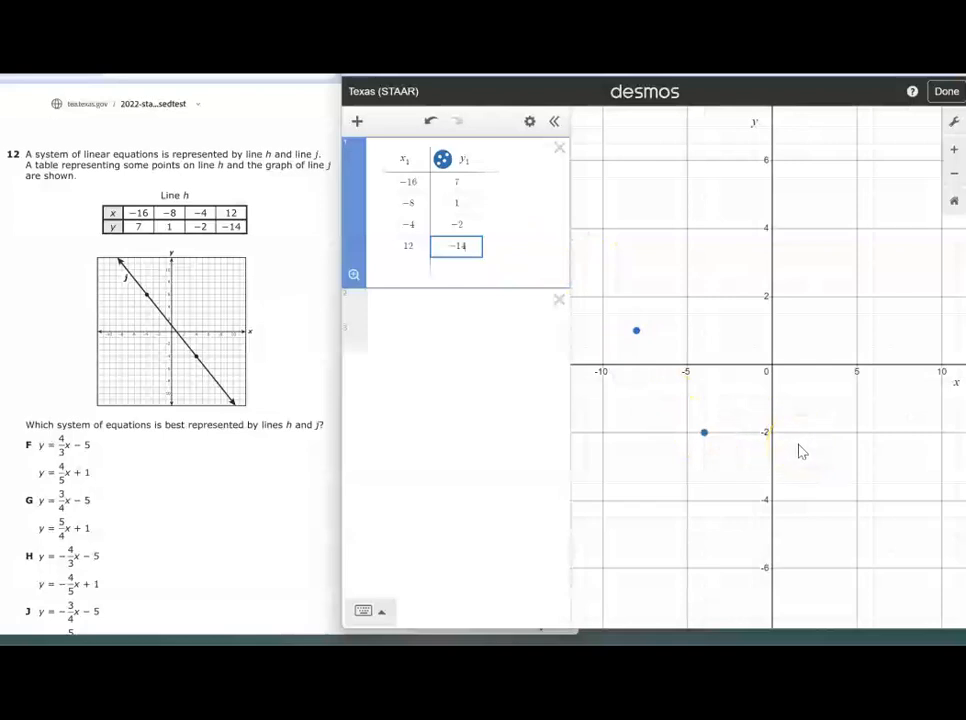
# Set the graph's x-axis range from −17 to 13.
pyautogui.click(955, 124)
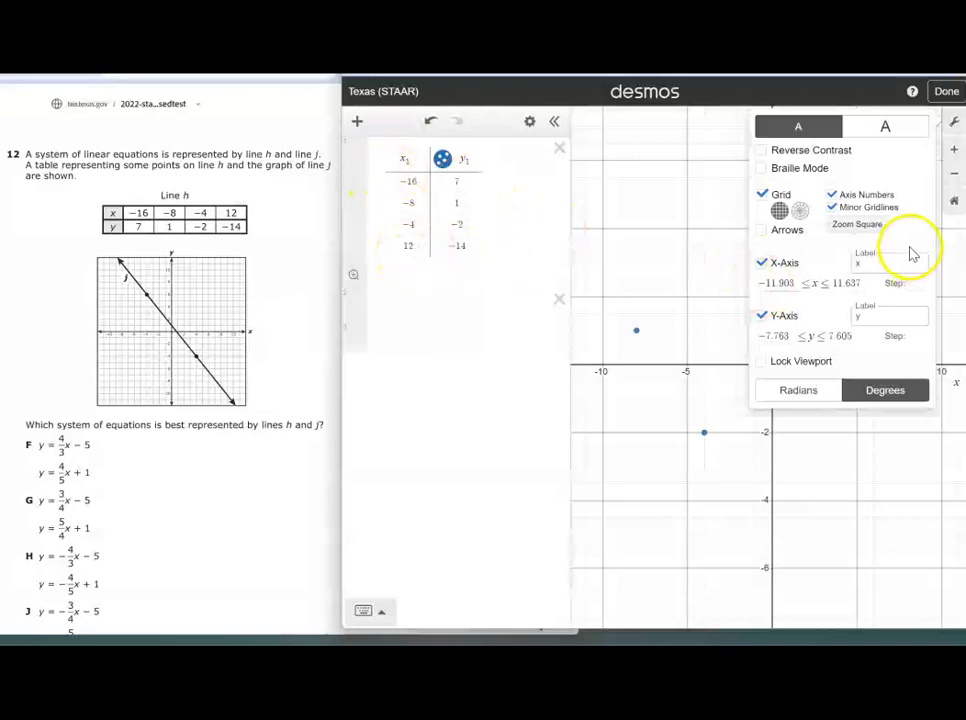
pyautogui.click(761, 283)
pyautogui.moveTo(761, 283); pyautogui.dragTo(796, 283)
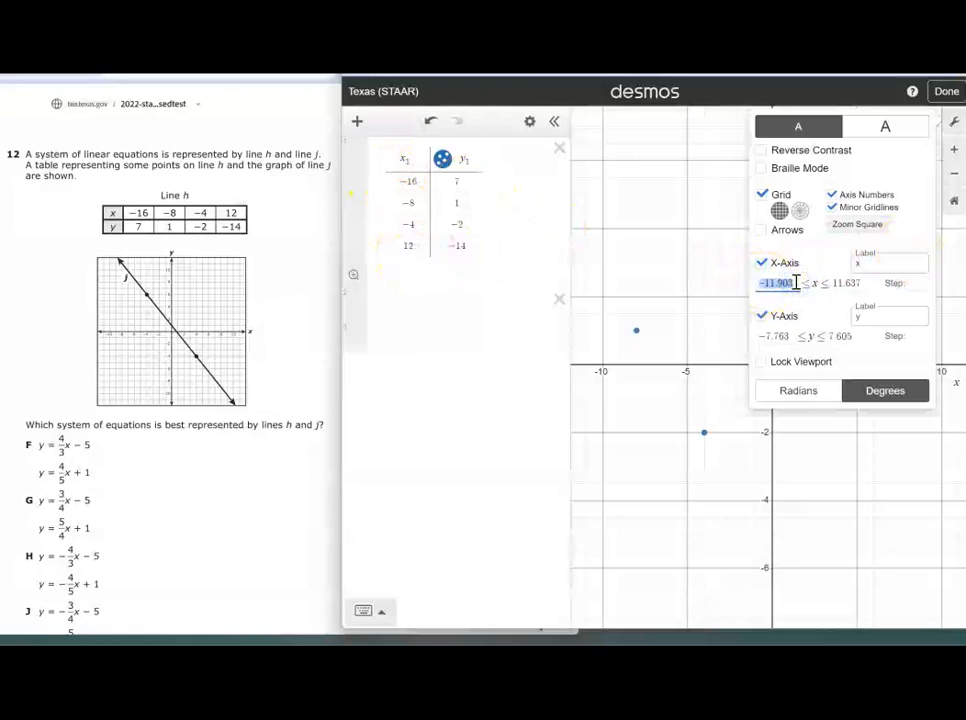
pyautogui.write('-17')
pyautogui.press('Tab')
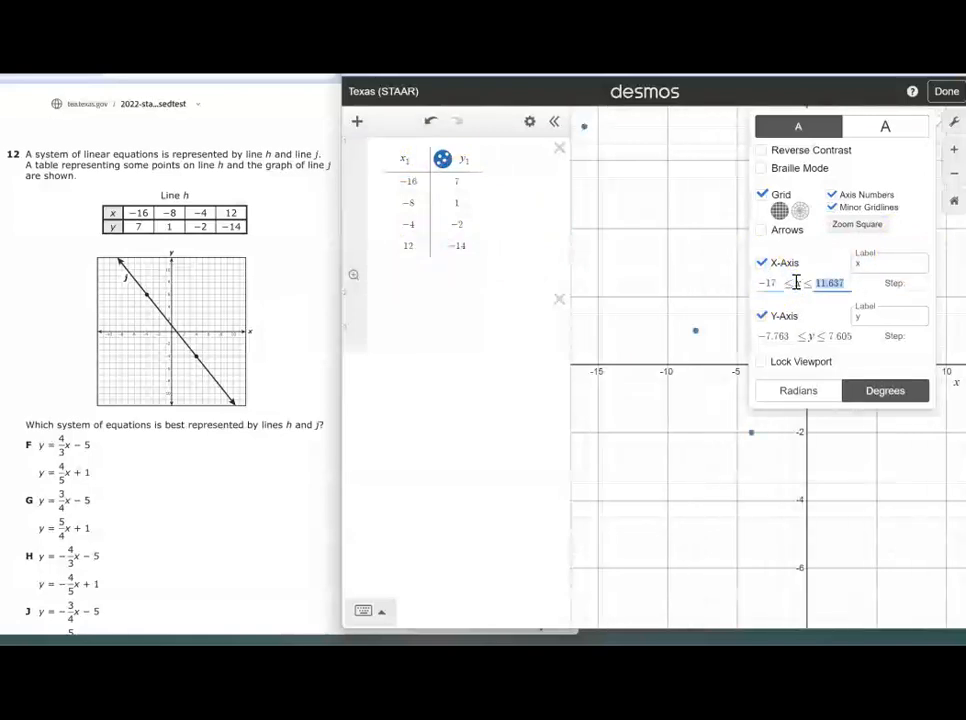
pyautogui.write('13')
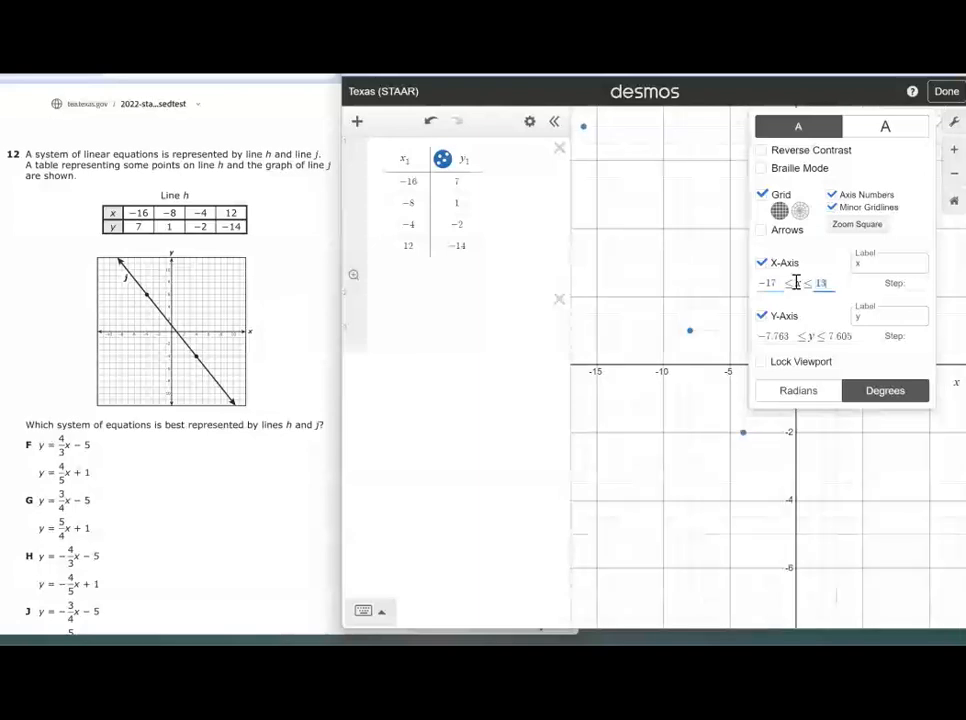
pyautogui.click(917, 284)
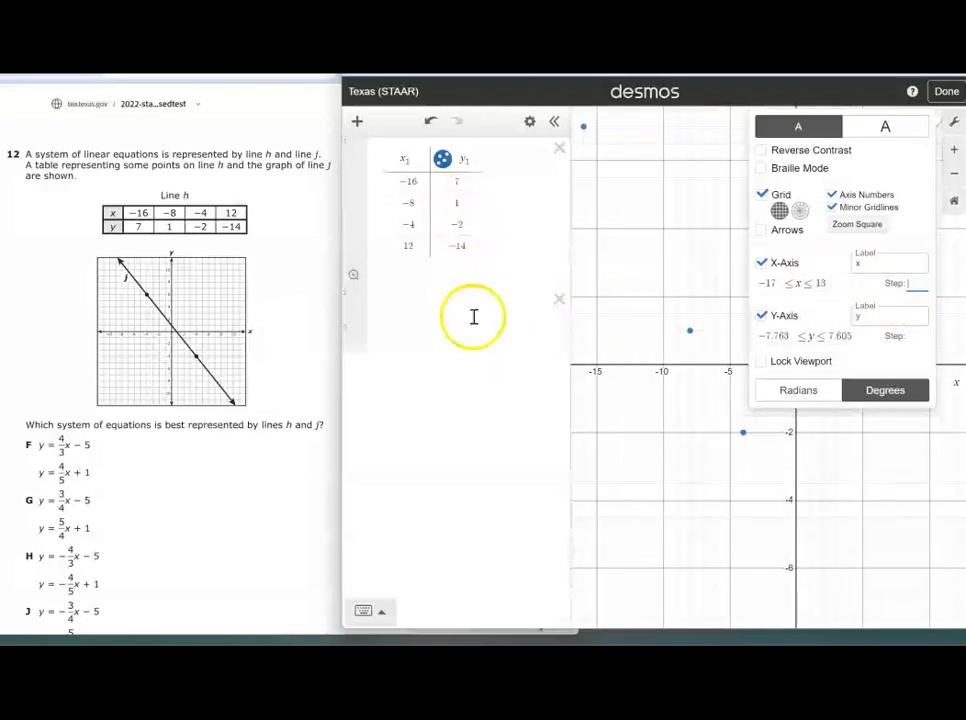
# Set the graph's y-axis range from −15 to 8 and close the graph settings.
pyautogui.doubleClick(770, 338)
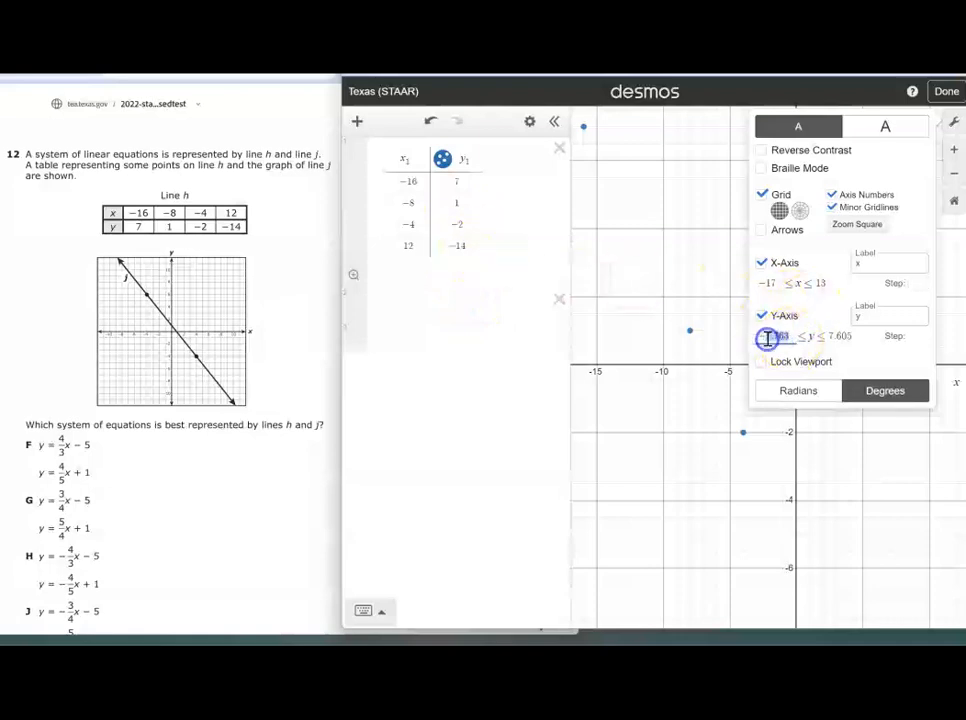
pyautogui.write('-15')
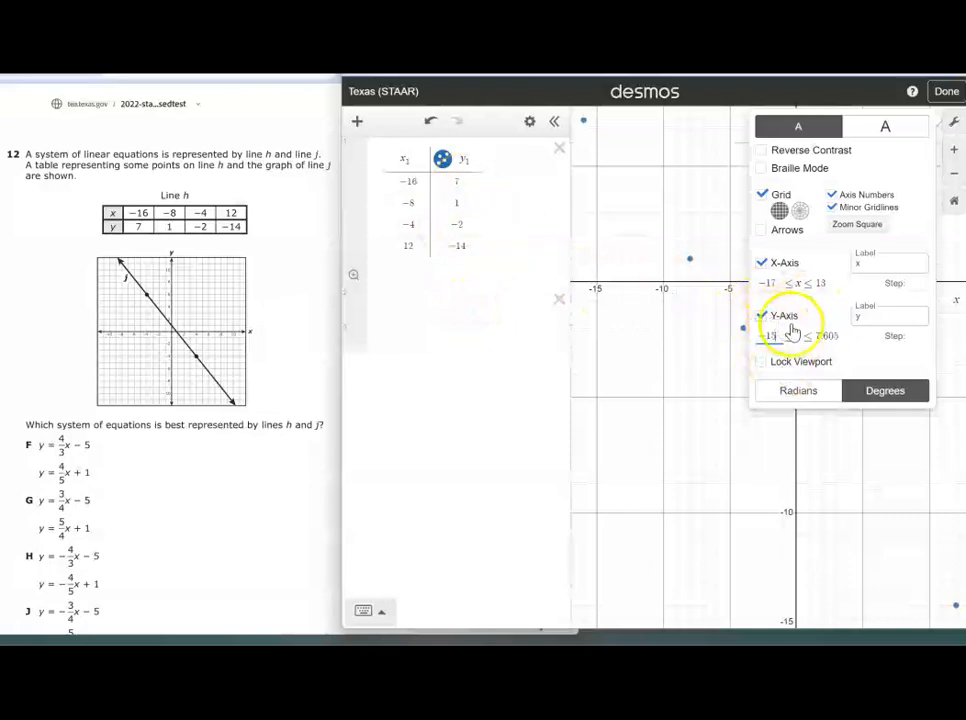
pyautogui.doubleClick(815, 335)
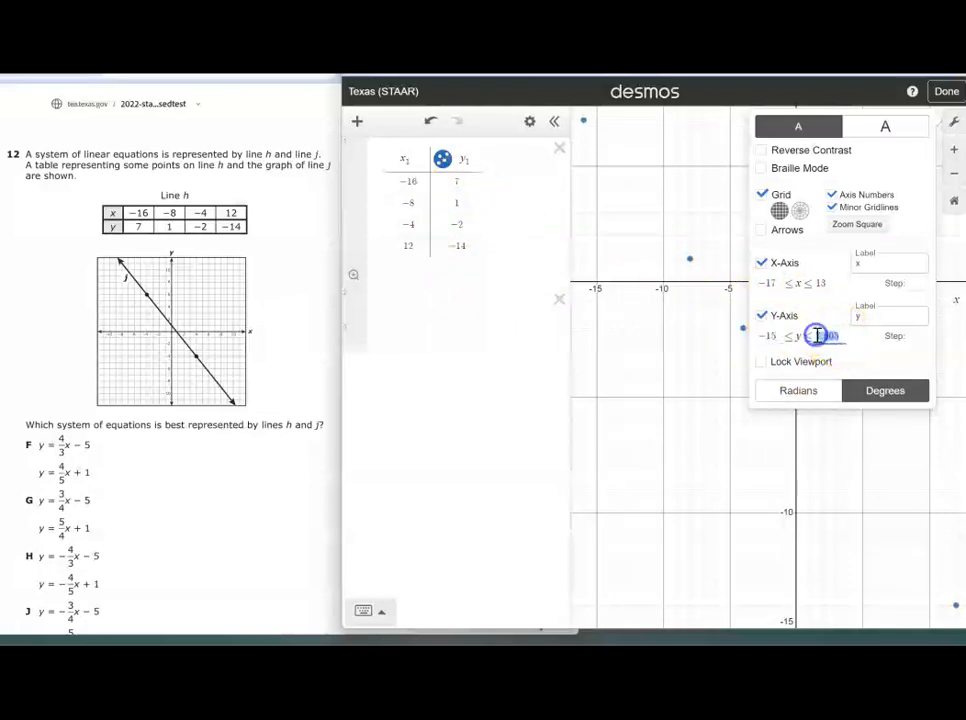
pyautogui.press('BackSpace')
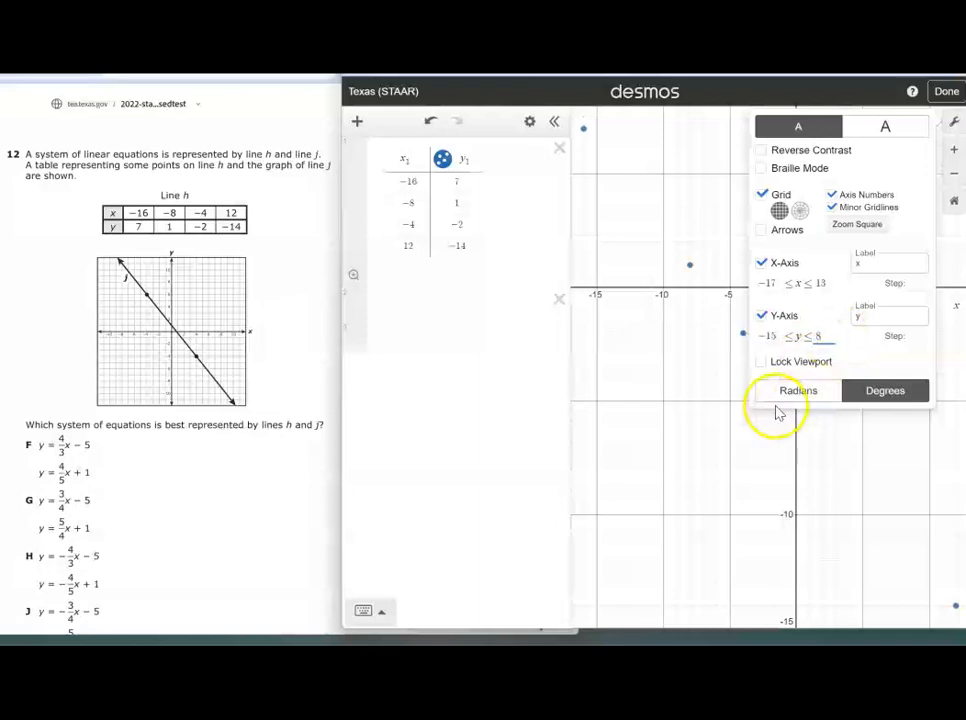
pyautogui.click(805, 463)
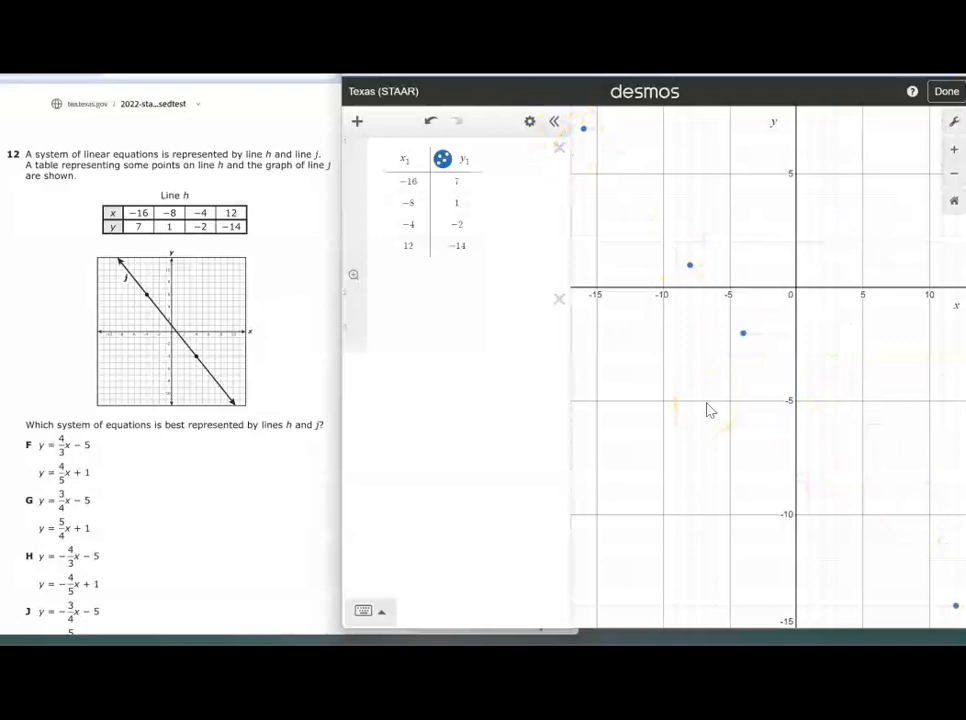
# Graph choice F's first equation, y = 4/3x − 5, in the expression line below the table.
pyautogui.click(381, 303)
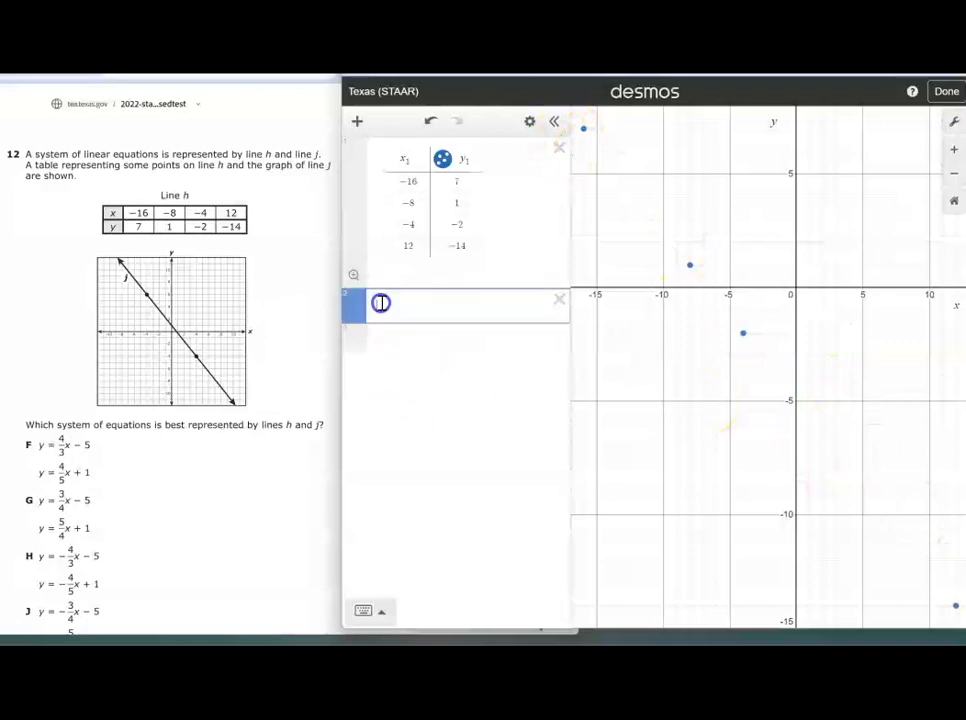
pyautogui.write('y = 4/3')
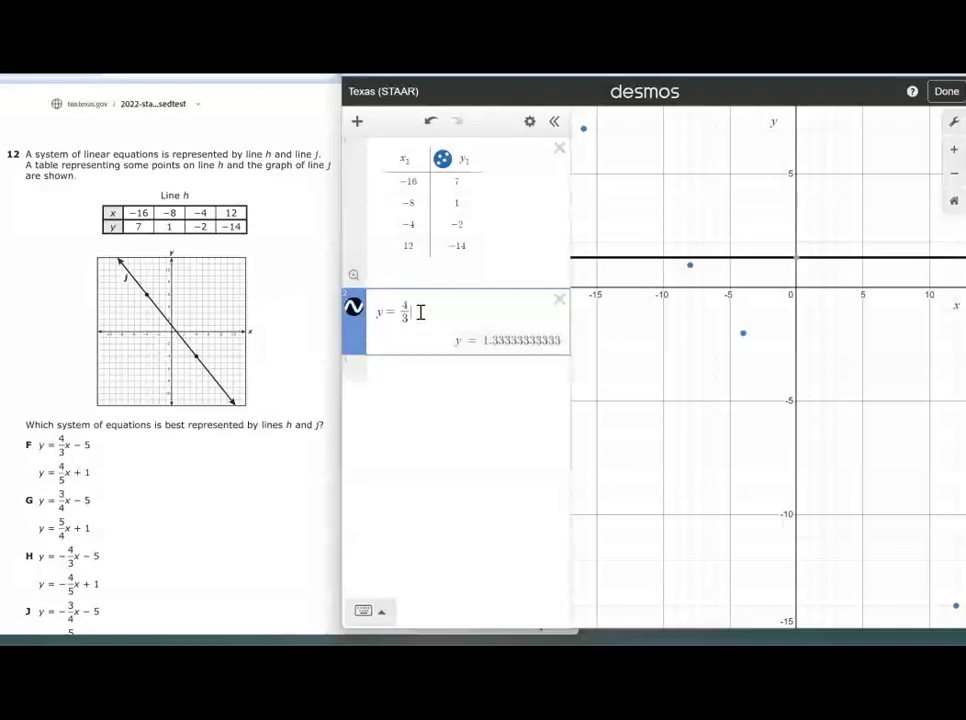
pyautogui.write('x - 5')
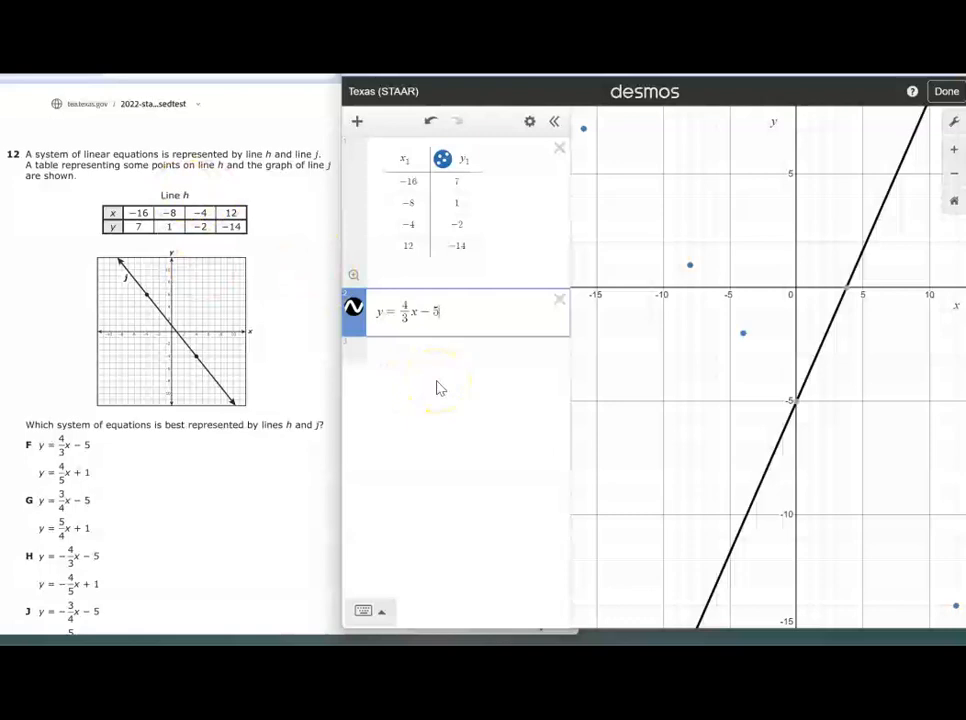
# Change the graphed equation's slope to 3/4 to test the first equation of choice G.
pyautogui.click(402, 307)
pyautogui.press('BackSpace')
pyautogui.write('3/')
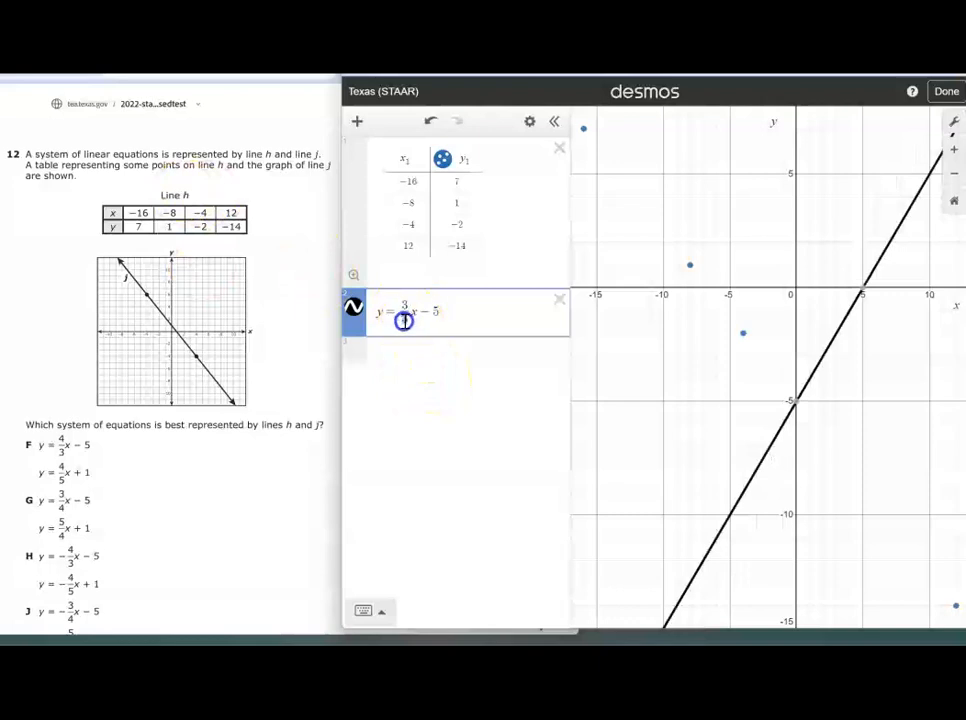
pyautogui.press('BackSpace')
pyautogui.write('4')
pyautogui.click(428, 322)
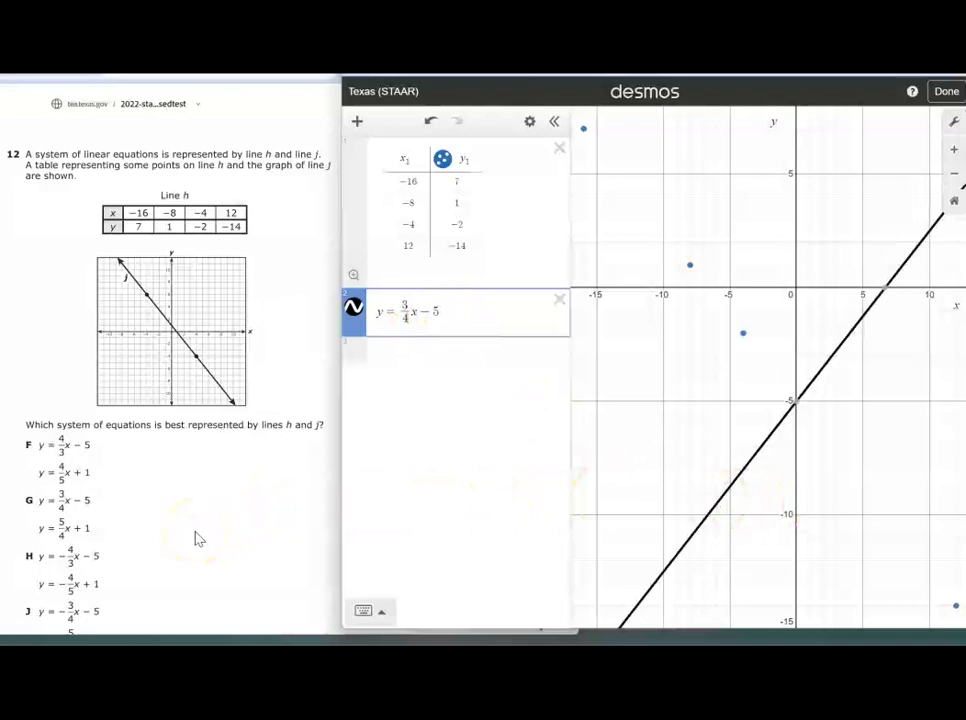
# Change the graphed equation's slope to −4/3 to test the first equation of choice H.
pyautogui.click(403, 309)
pyautogui.write('-4')
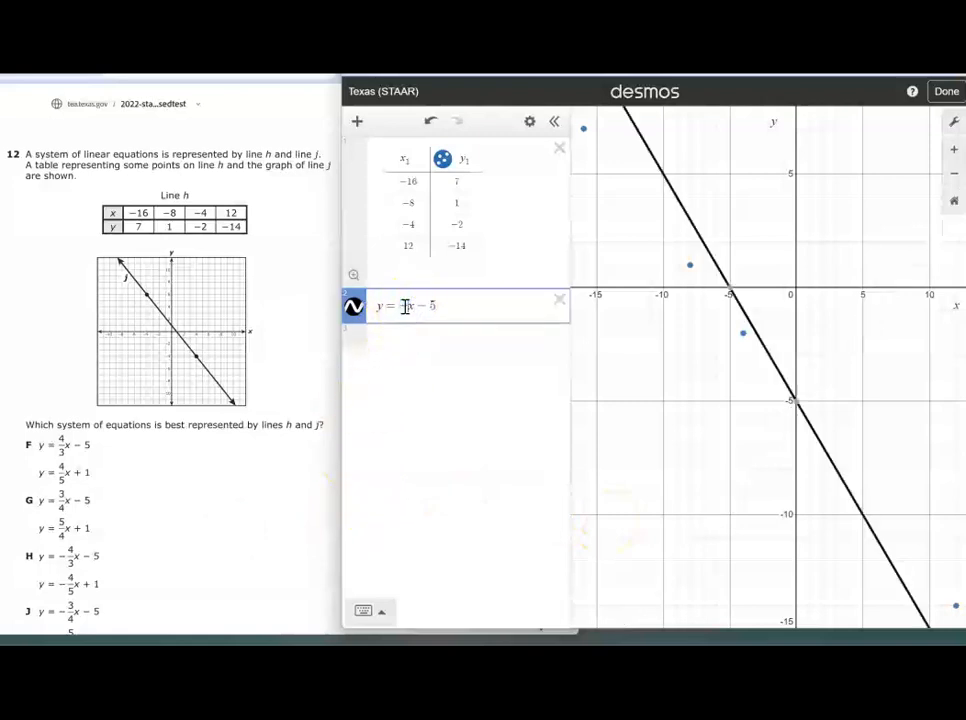
pyautogui.write('/')
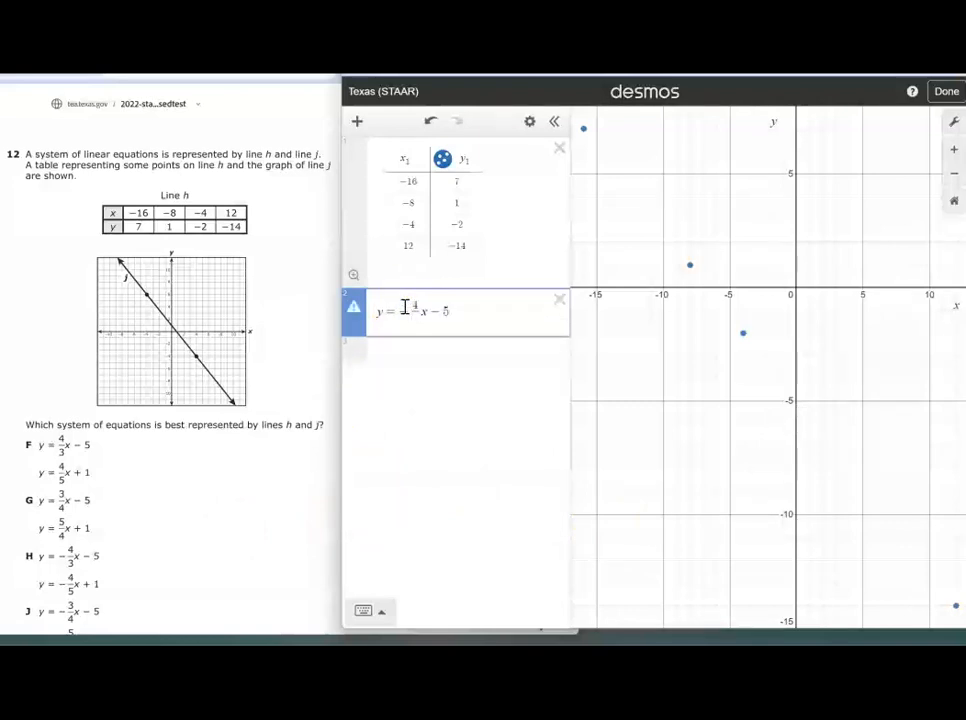
pyautogui.write('3')
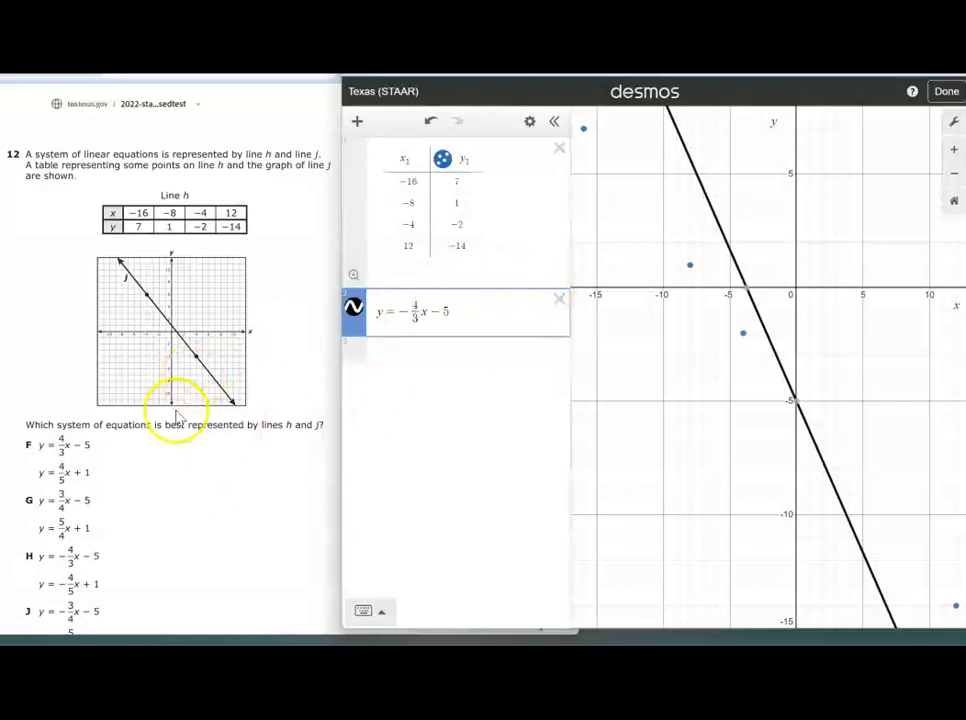
# Plot line j's point (−4, 6) below the equation and show its coordinate label.
pyautogui.click(429, 358)
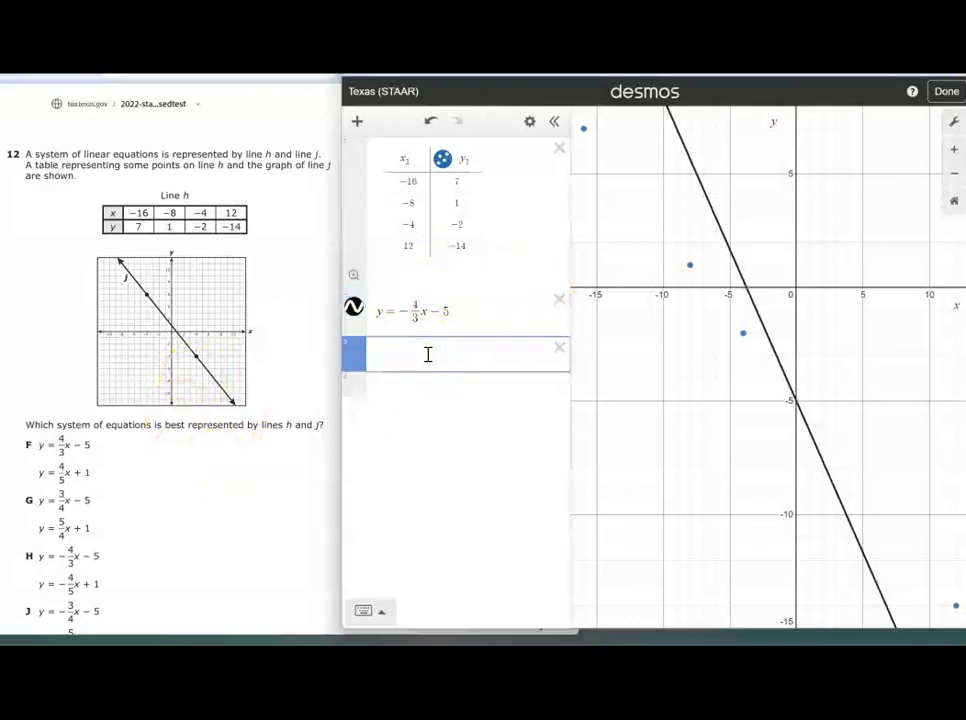
pyautogui.write('(')
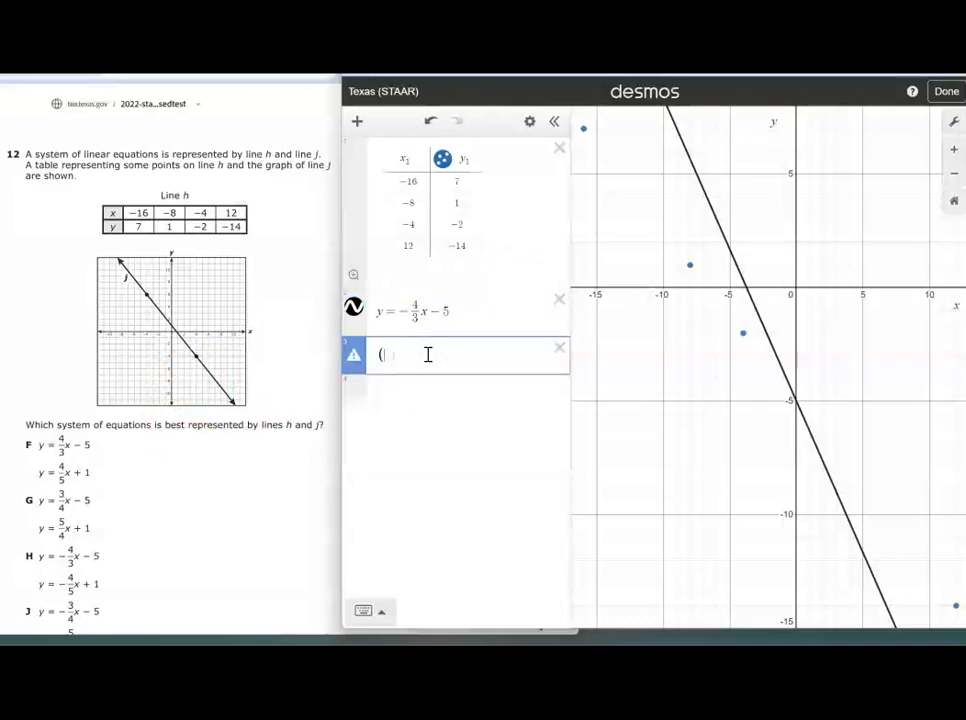
pyautogui.write('-4,6)')
pyautogui.click(384, 377)
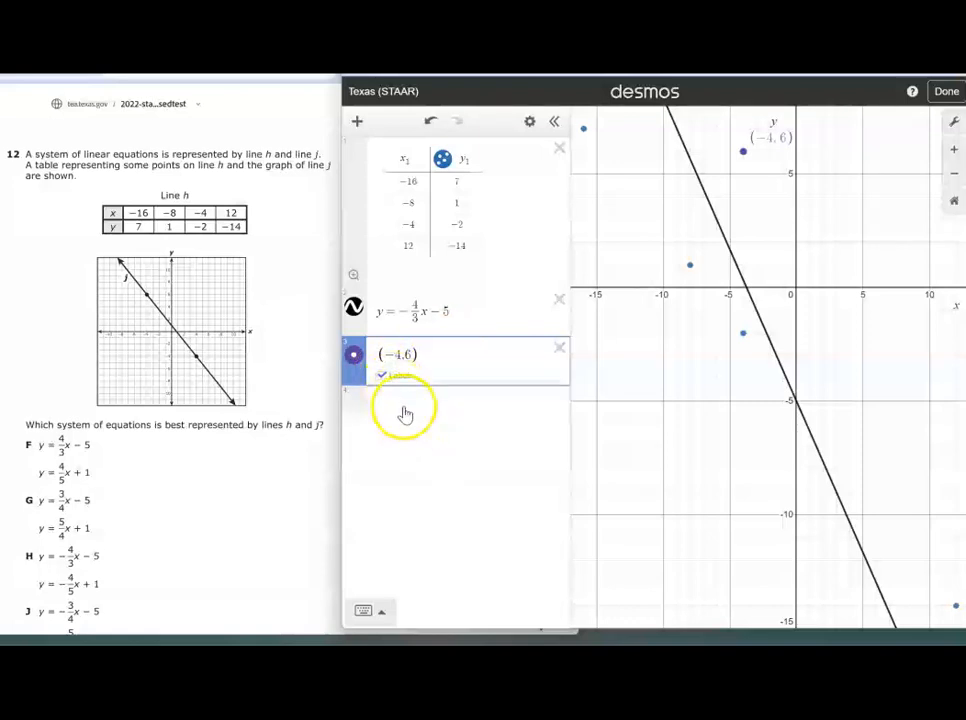
# Plot line j's second point (4, −4) and show its coordinate label.
pyautogui.click(405, 406)
pyautogui.write('(')
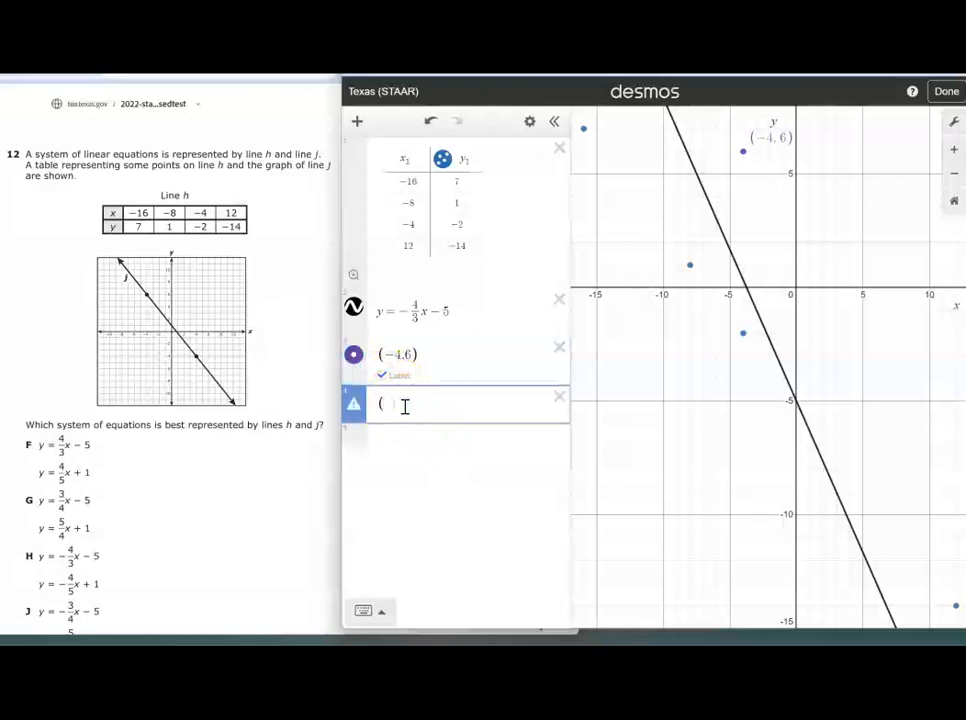
pyautogui.write('4,-4')
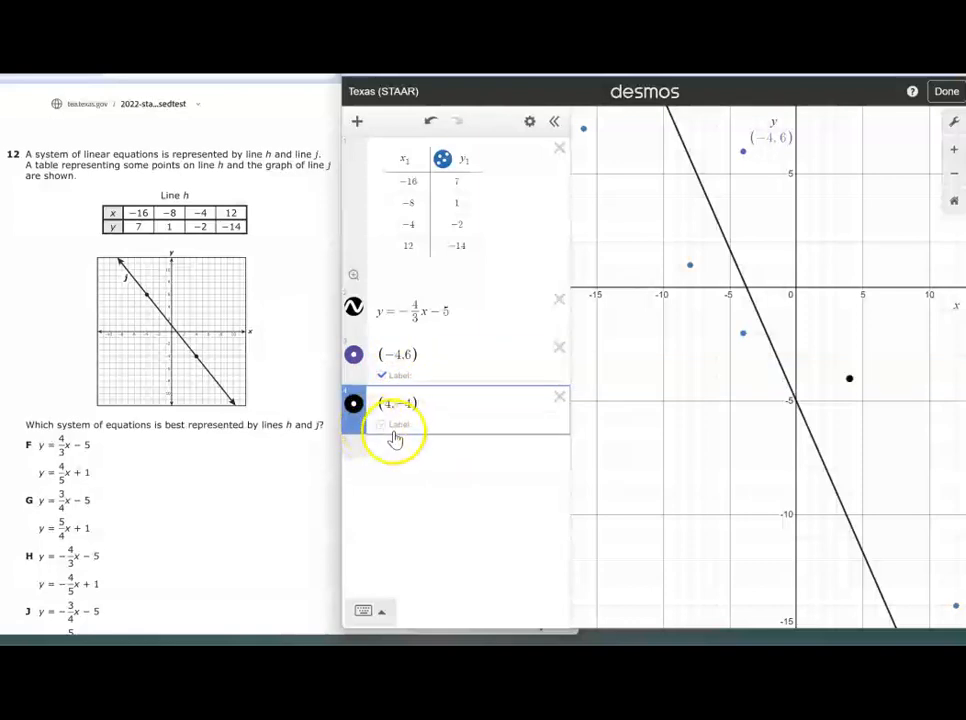
pyautogui.click(381, 425)
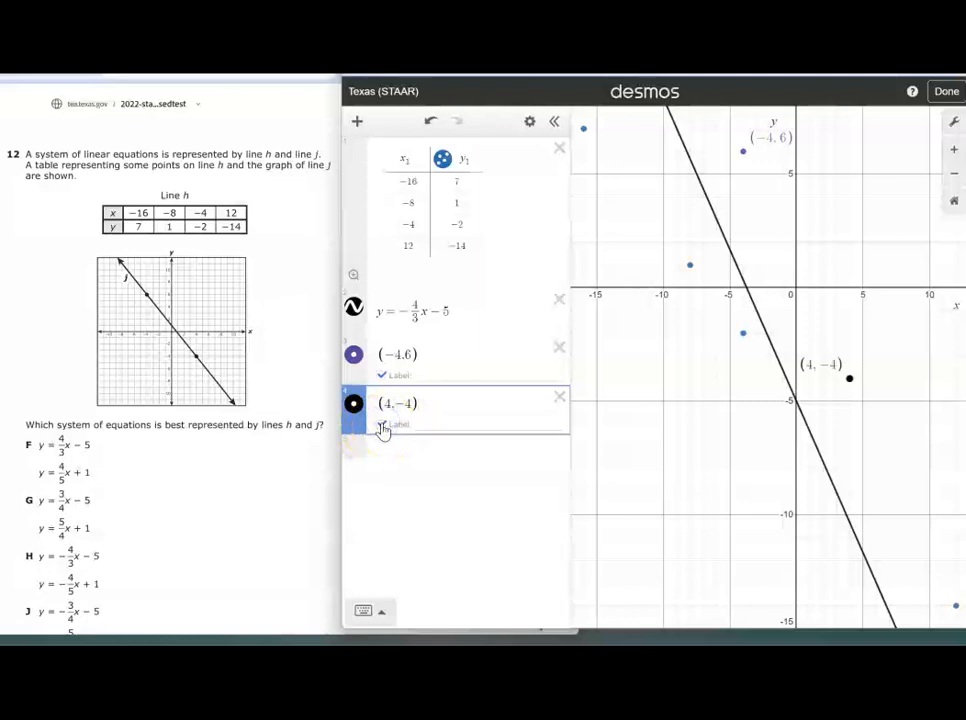
# Change the colour of the point (−4, 6) to black.
pyautogui.click(357, 357)
pyautogui.click(495, 418)
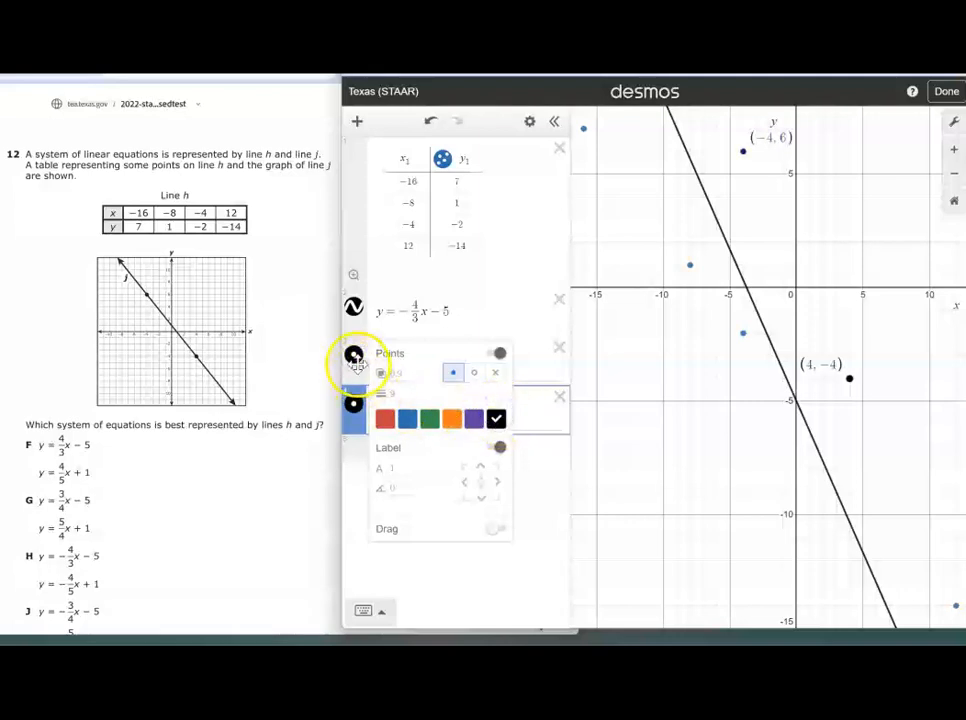
pyautogui.click(551, 497)
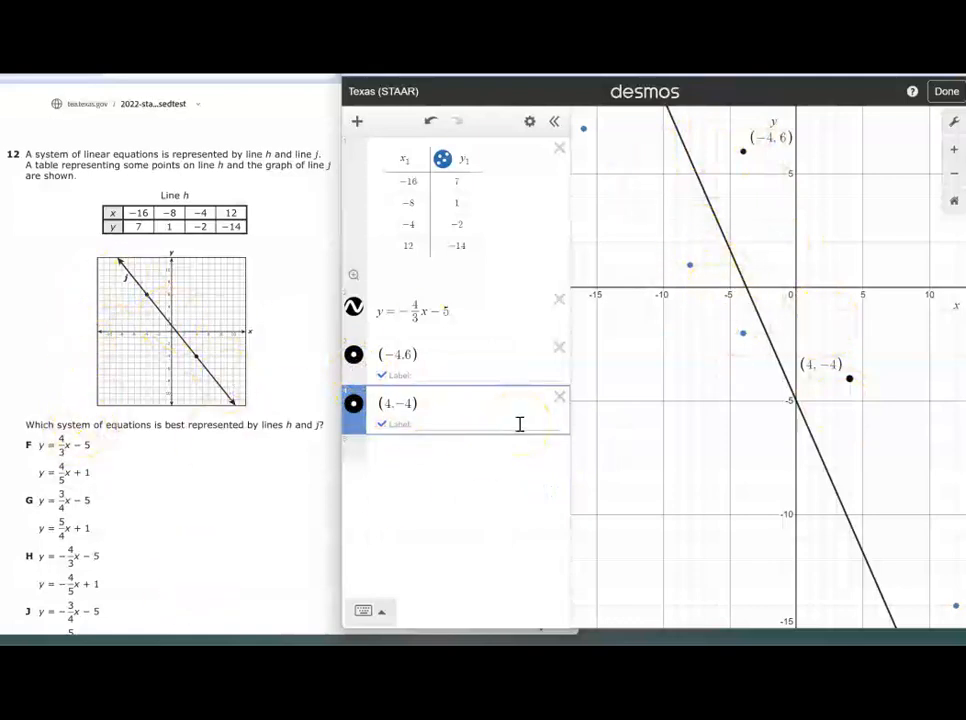
# Change the graphed equation's slope to −3/4 to test the first equation of choice J.
pyautogui.scroll(-1, 166, 345)
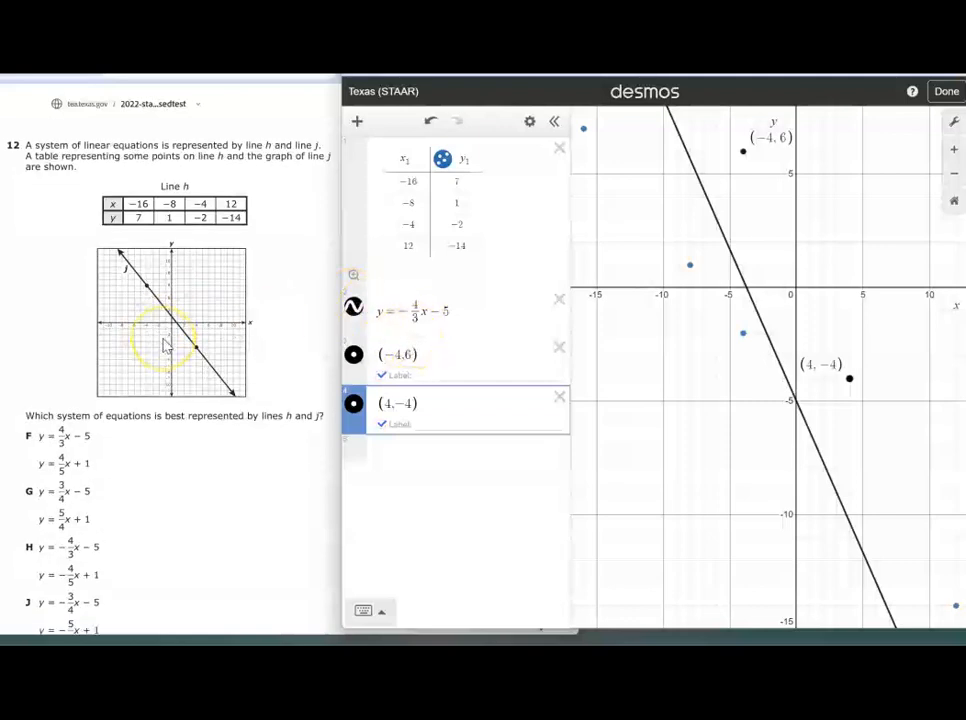
pyautogui.click(416, 309)
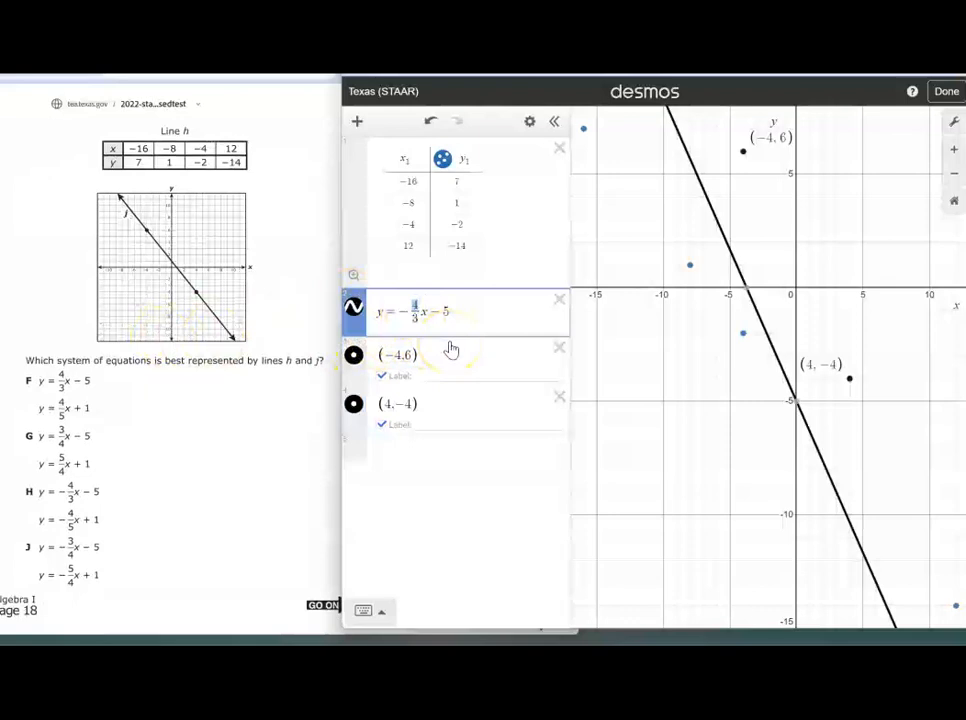
pyautogui.write('3')
pyautogui.press('Down')
pyautogui.press('BackSpace')
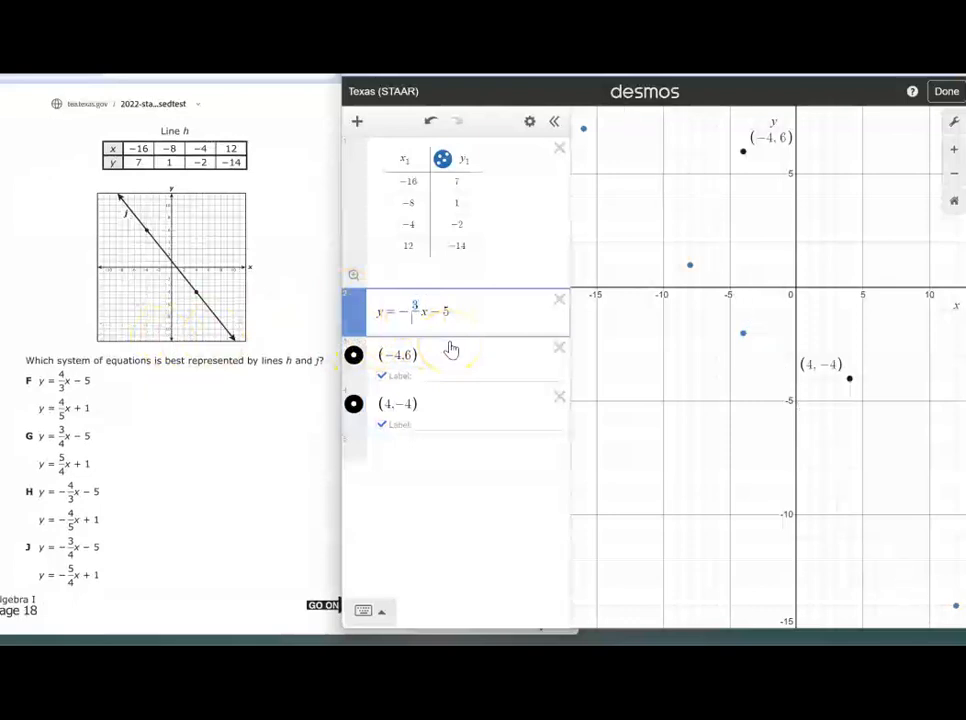
pyautogui.write('4')
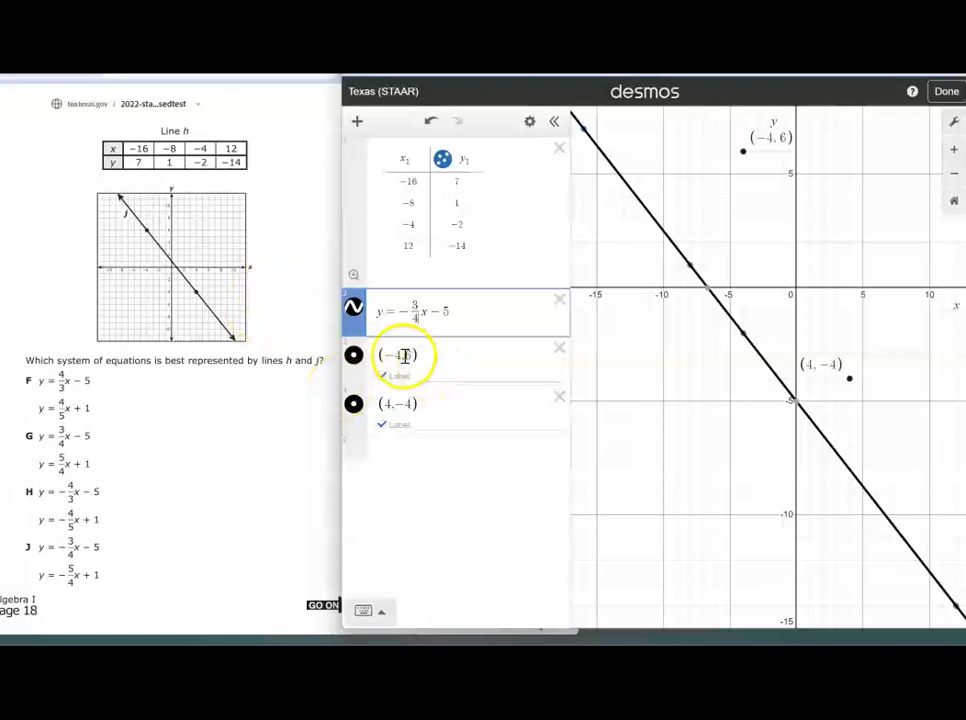
# Graph choice J's second equation, y = −5/4x + 1, in the expression line below line j's points.
pyautogui.click(397, 453)
pyautogui.write('y=-5')
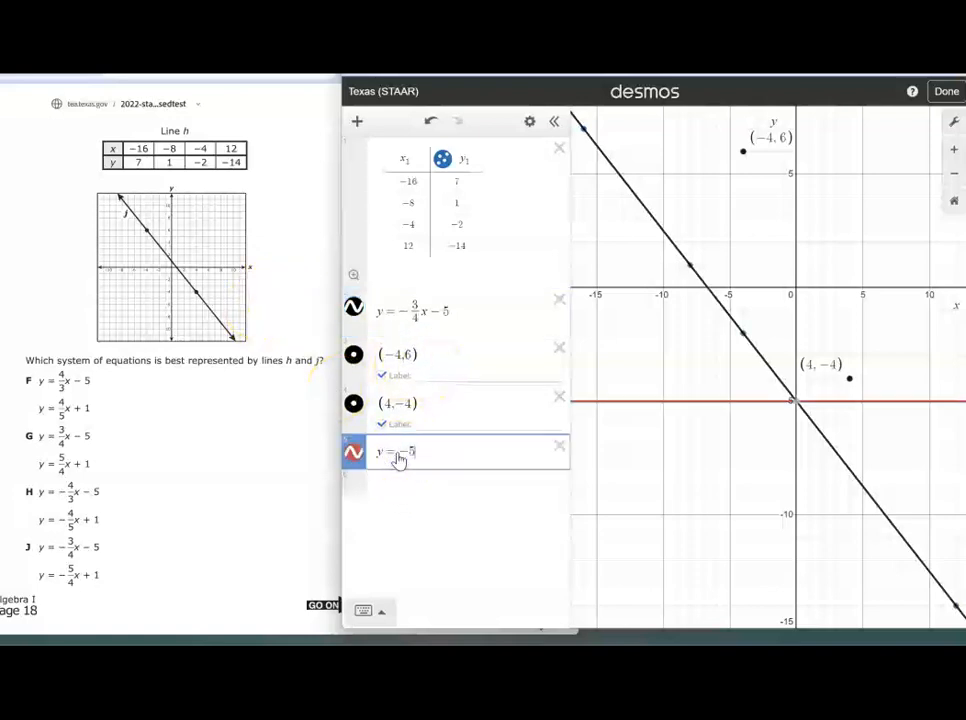
pyautogui.write('/4')
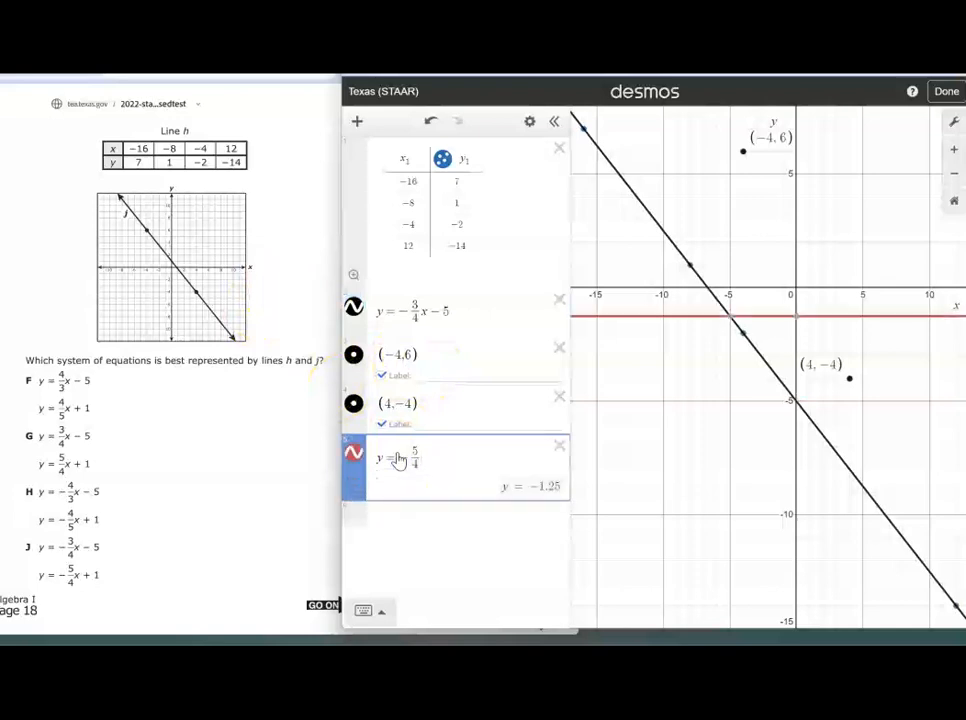
pyautogui.press('Right')
pyautogui.write('x+1')
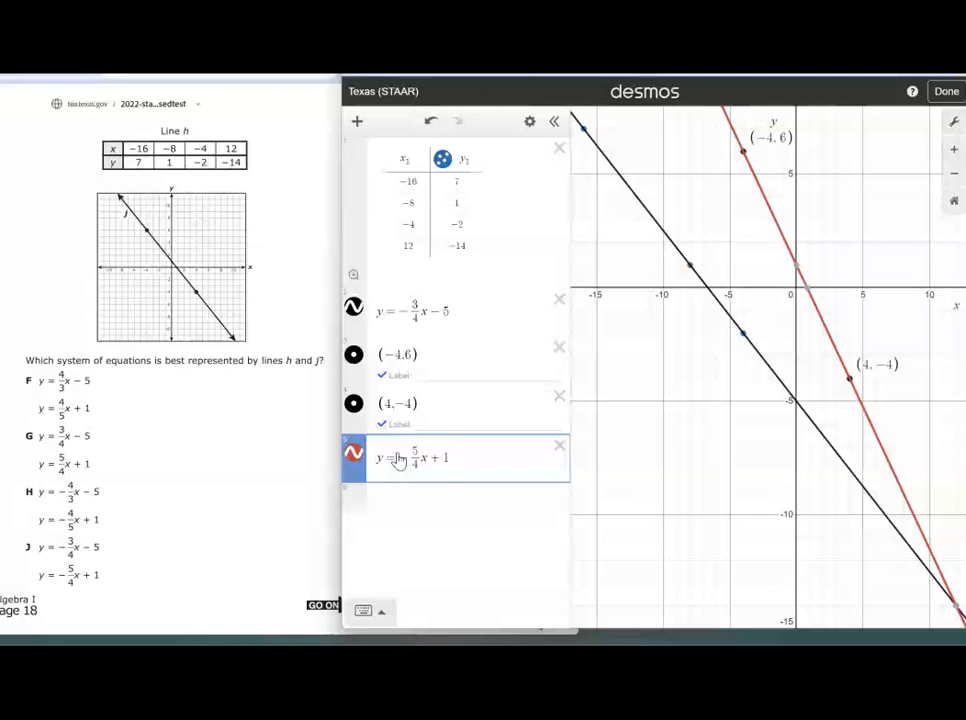
pyautogui.click(379, 448)
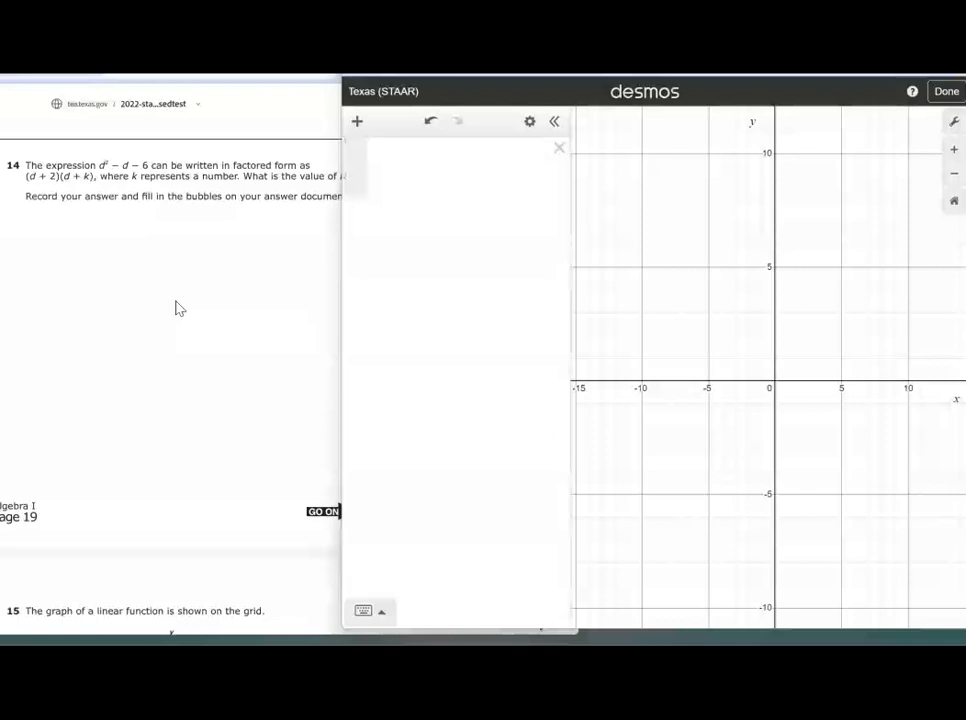
# Enter question 14's expression d² − d − 6 in the first line of the blank calculator.
pyautogui.click(226, 261)
pyautogui.click(505, 174)
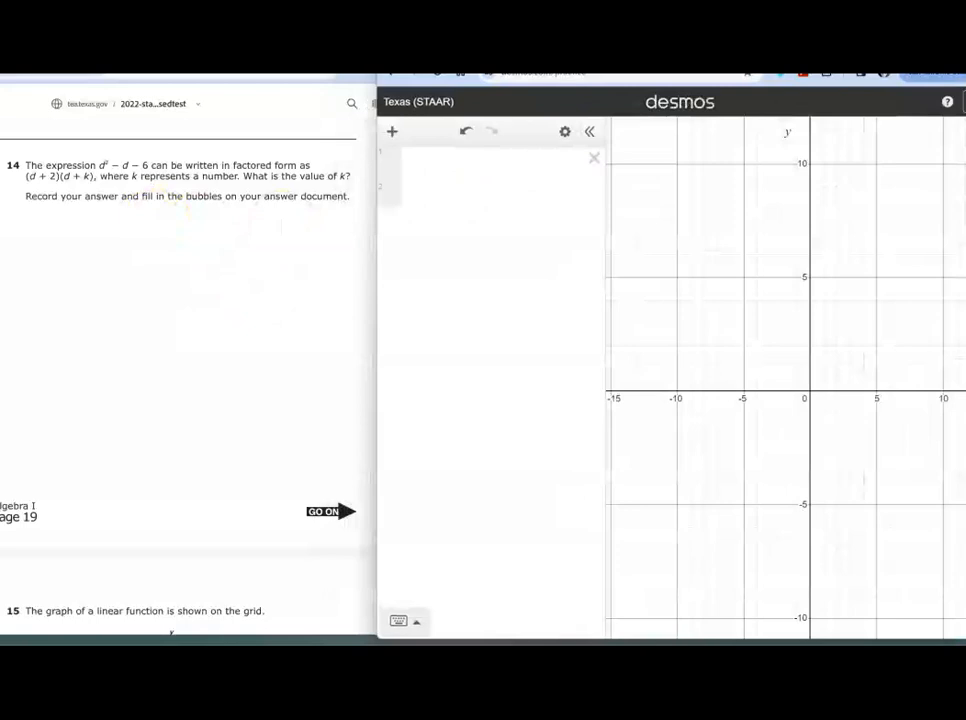
pyautogui.click(448, 188)
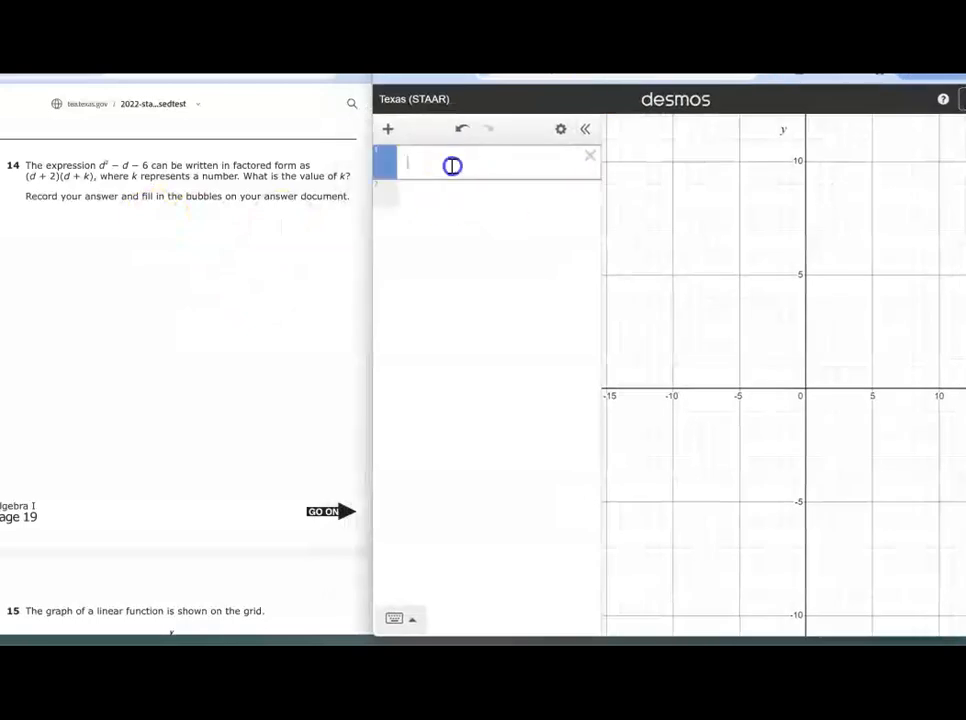
pyautogui.write('d^2')
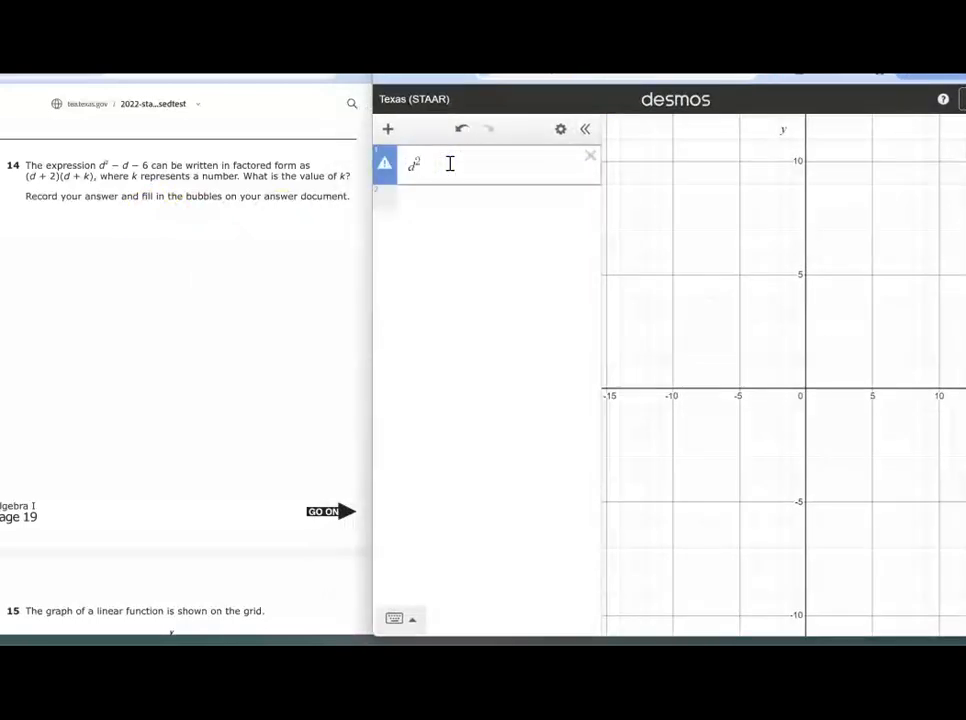
pyautogui.write('-d-6')
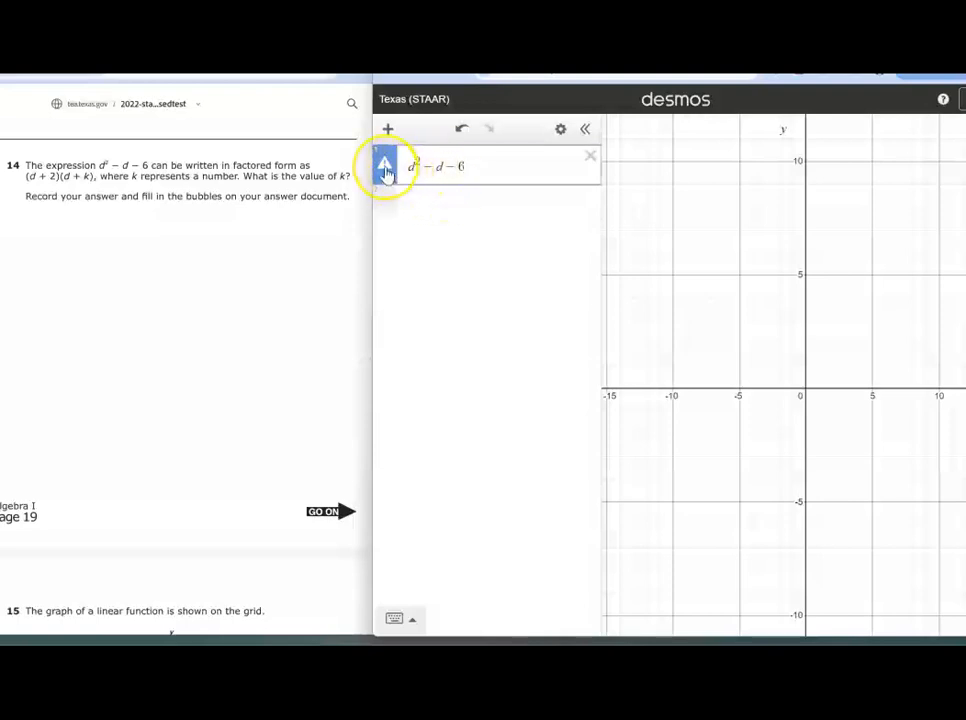
# Put f(d) = in front of d² − d − 6 to graph it as a function.
pyautogui.moveTo(386, 172)
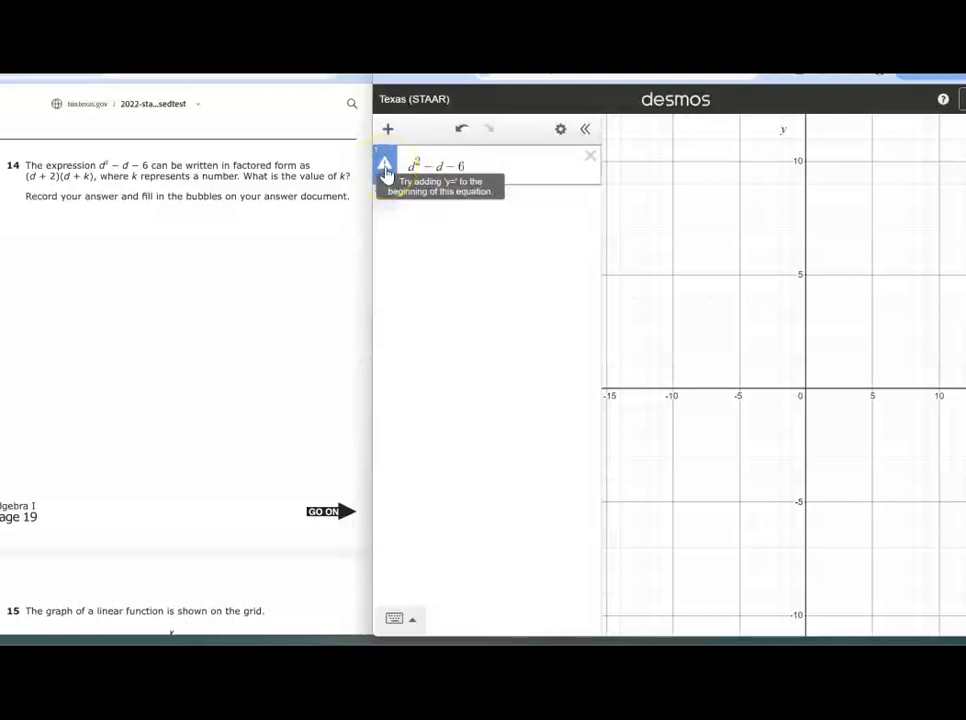
pyautogui.click(411, 164)
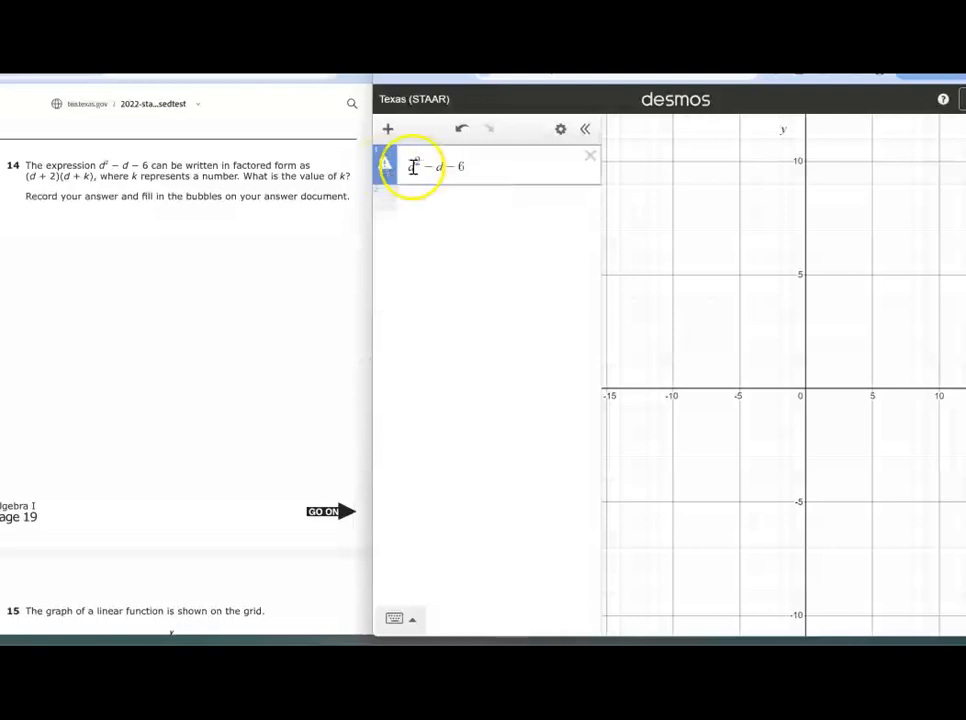
pyautogui.write('f(')
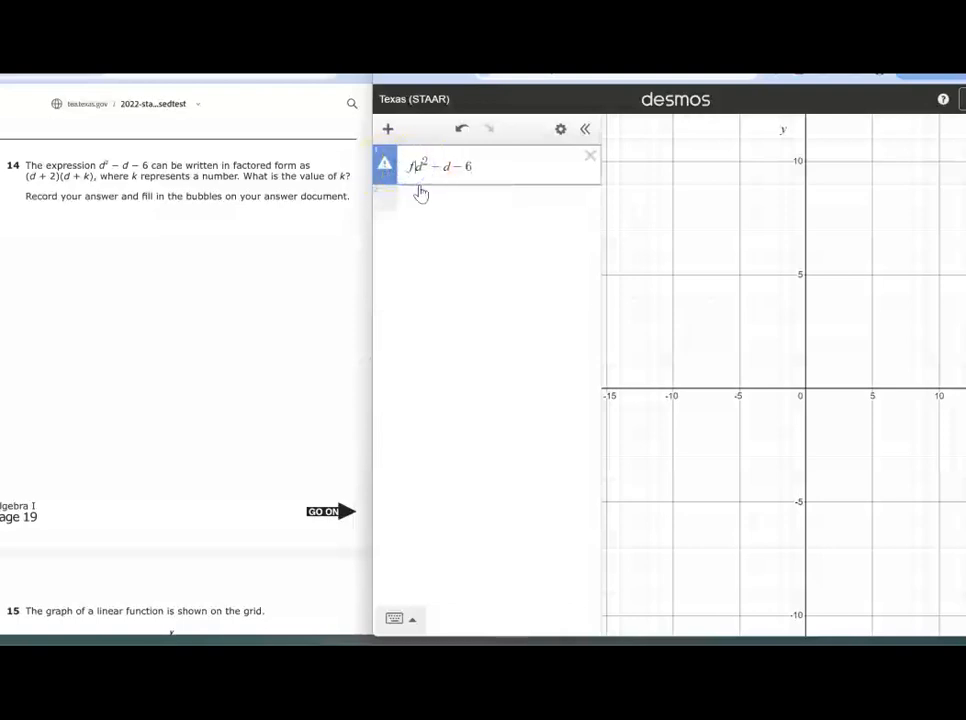
pyautogui.write('d)')
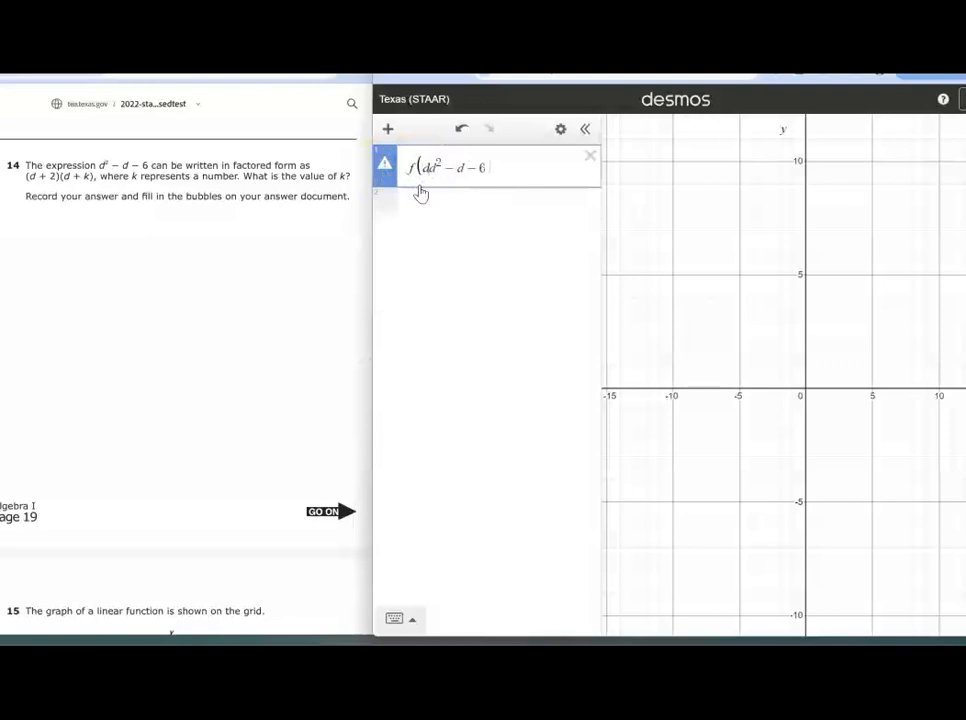
pyautogui.write('=')
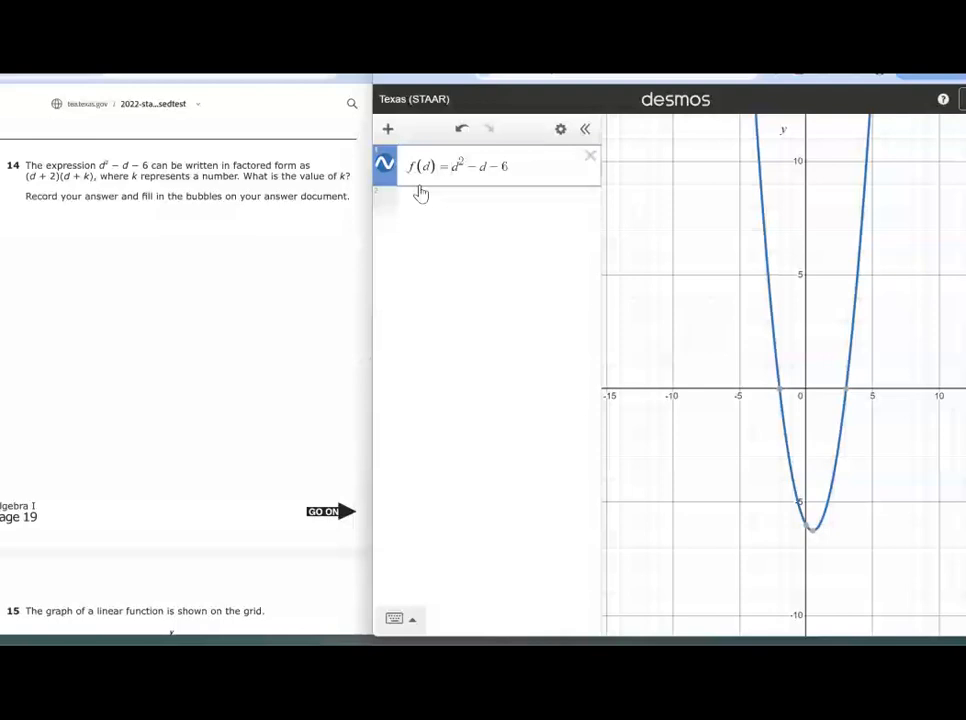
# Graph the factored form with k as 0 by defining h(d) = (d + 2)(d + 0) in the second line.
pyautogui.click(422, 212)
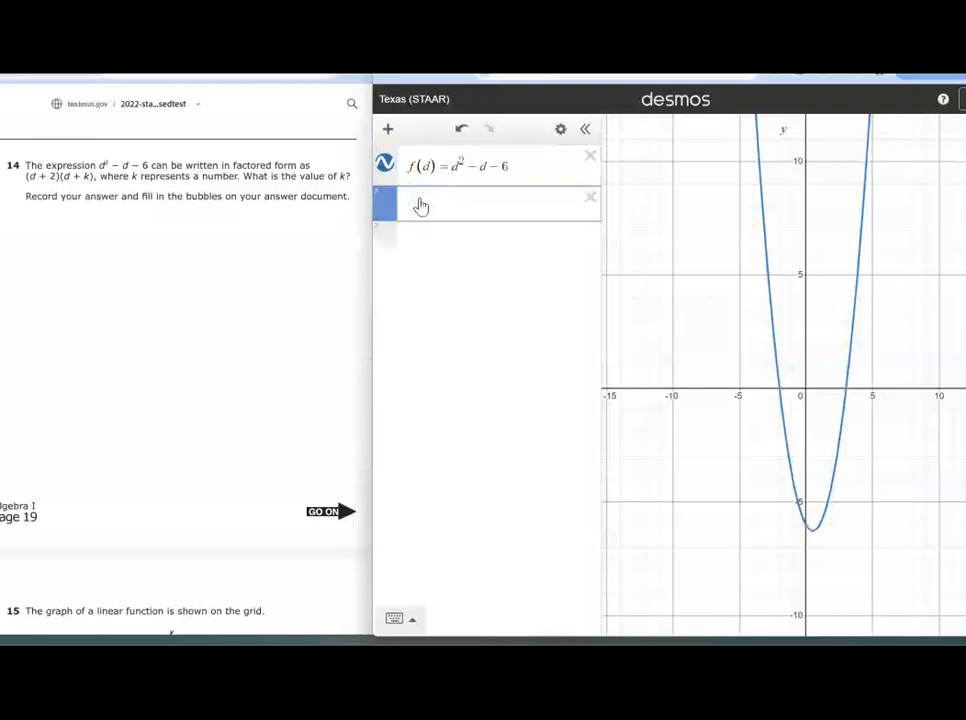
pyautogui.write('h(d')
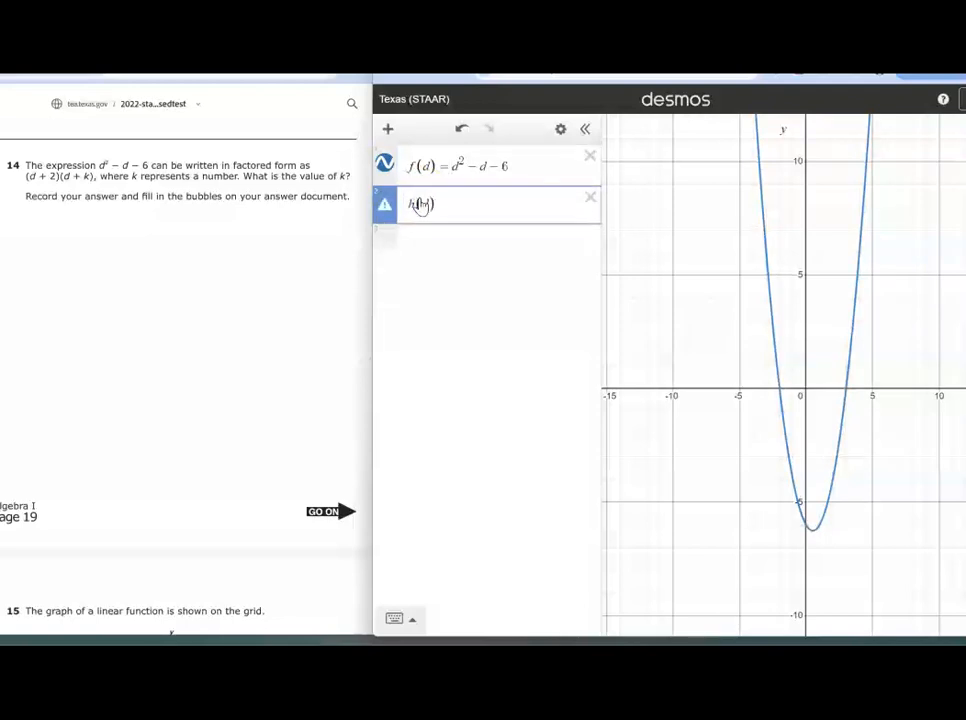
pyautogui.write(')=(d')
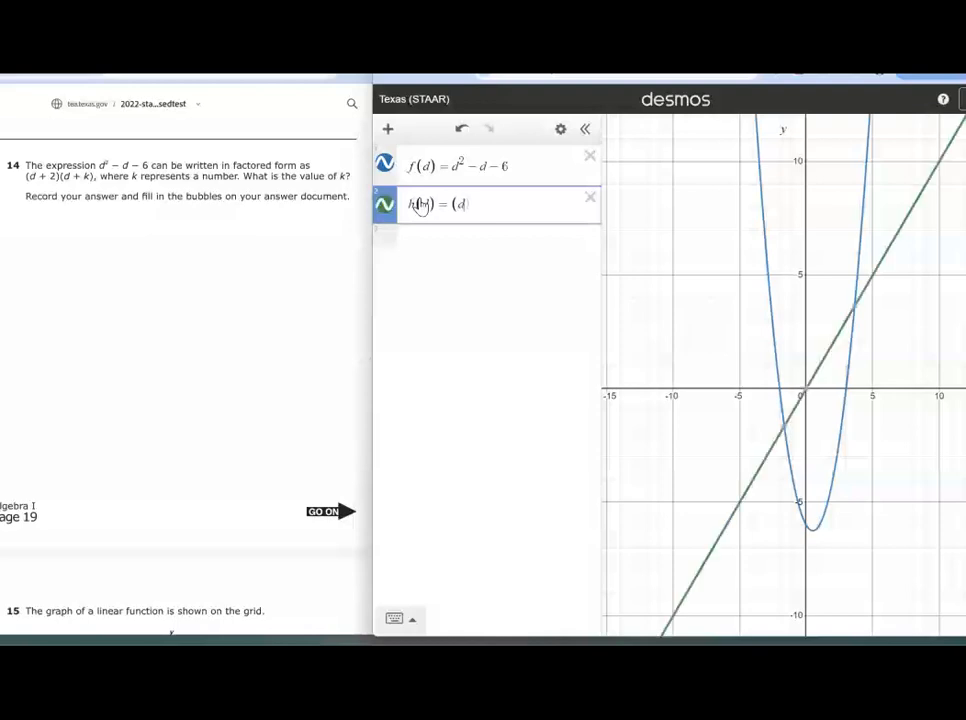
pyautogui.write('+')
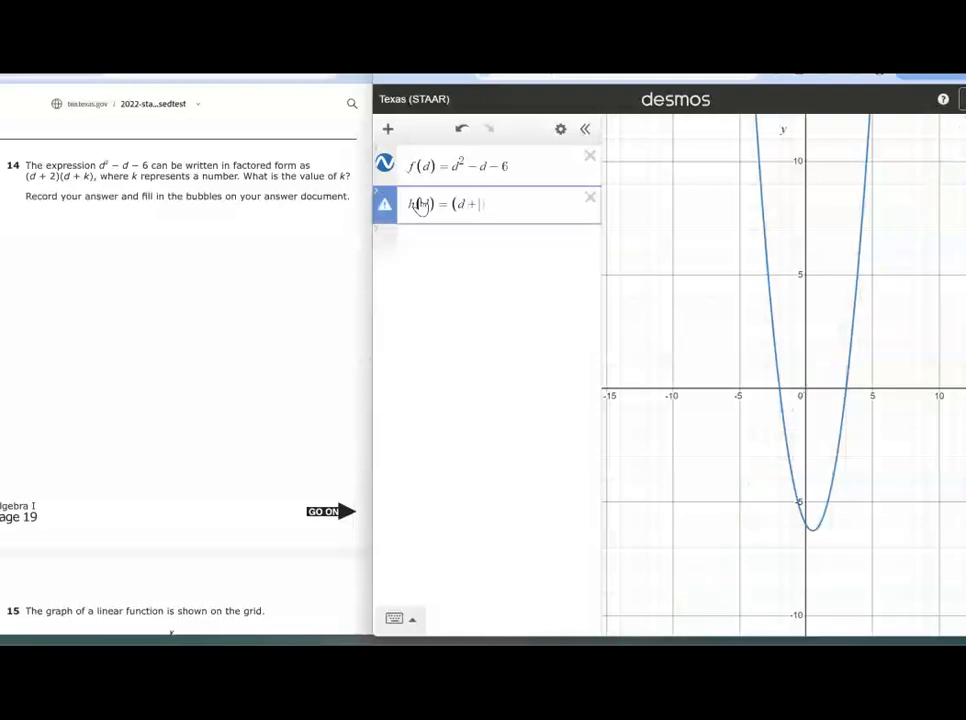
pyautogui.write('2)(')
pyautogui.write('d + 0')
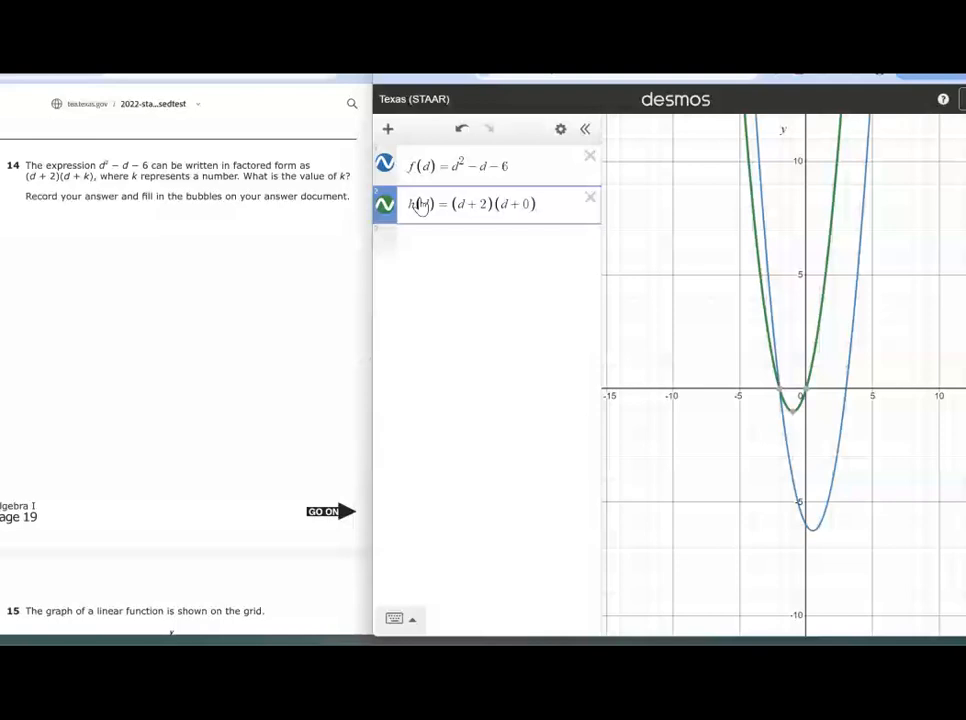
# Show the coordinates of both x-intercepts of the f(d) parabola.
pyautogui.click(847, 392)
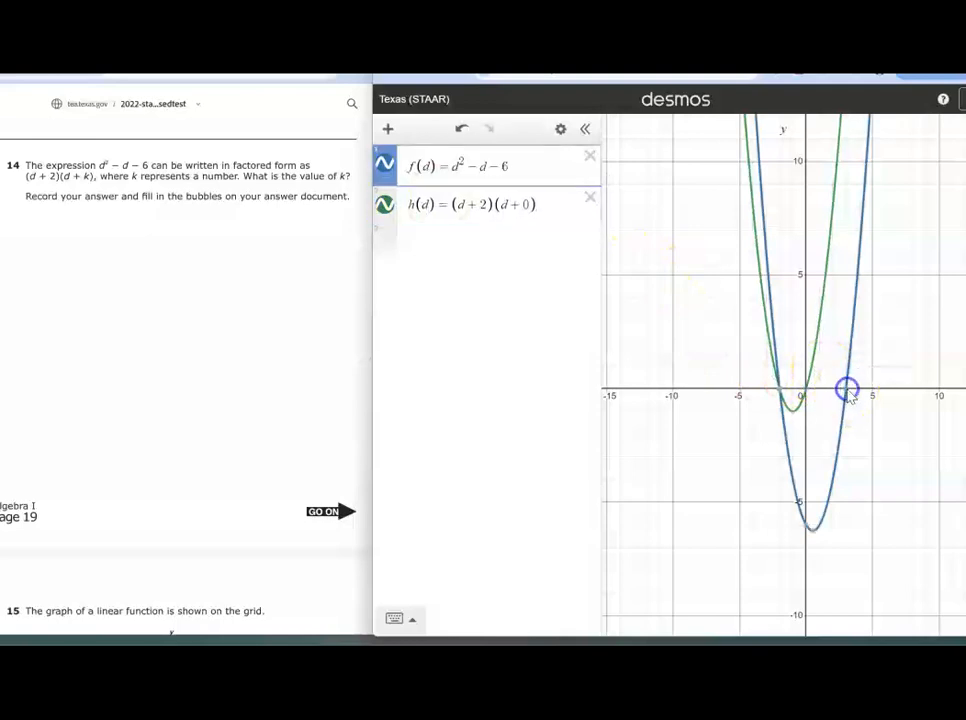
pyautogui.click(780, 391)
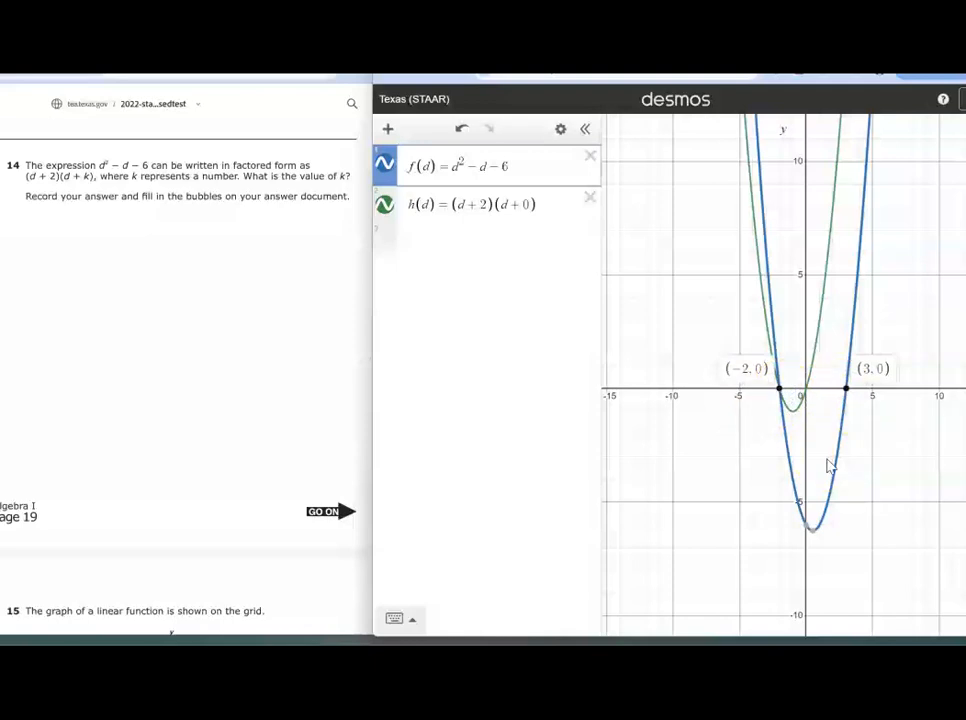
# Try 3 as k by changing the factored form to h(d) = (d + 2)(d + 3).
pyautogui.click(530, 206)
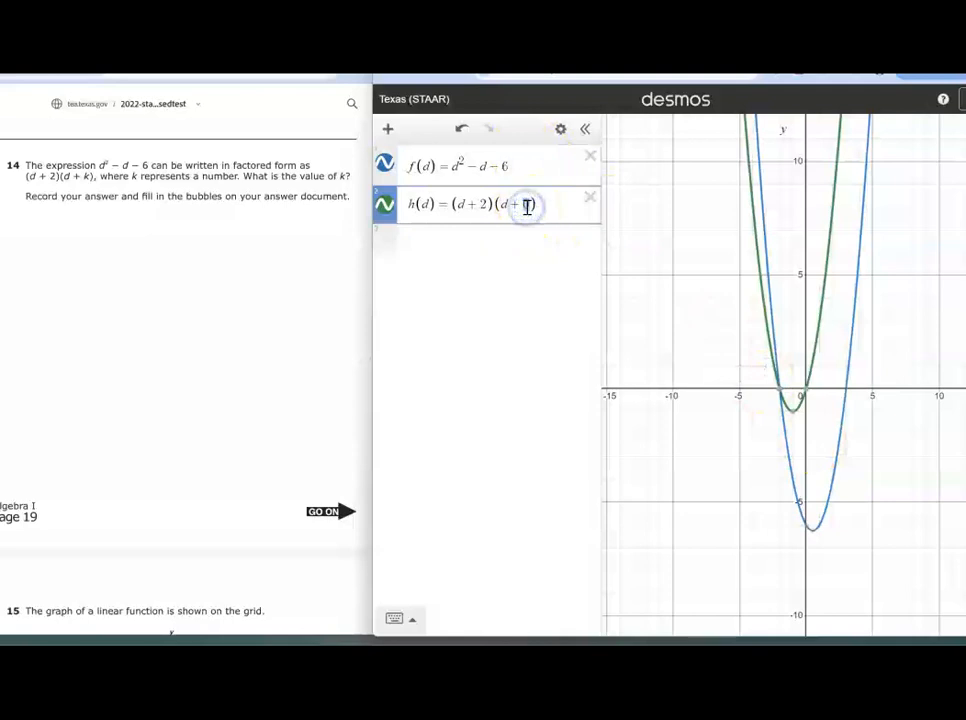
pyautogui.press('BackSpace')
pyautogui.write('3')
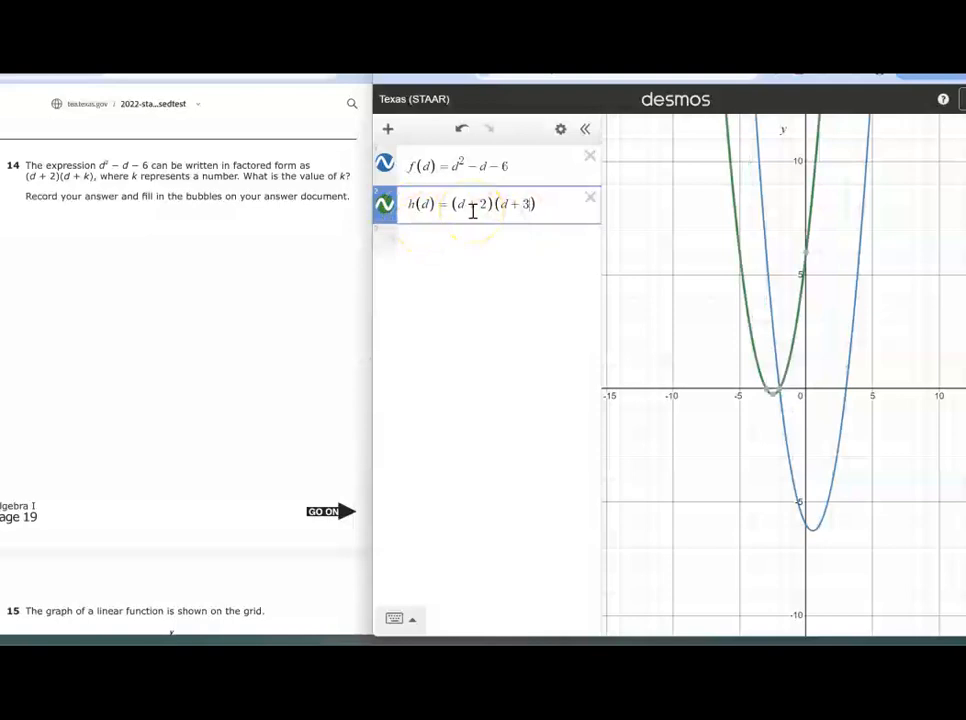
# Set k to −3 so the second line reads h(d) = (d + 2)(d − 3).
pyautogui.click(530, 205)
pyautogui.moveTo(531, 205); pyautogui.dragTo(514, 205)
pyautogui.write('-3')
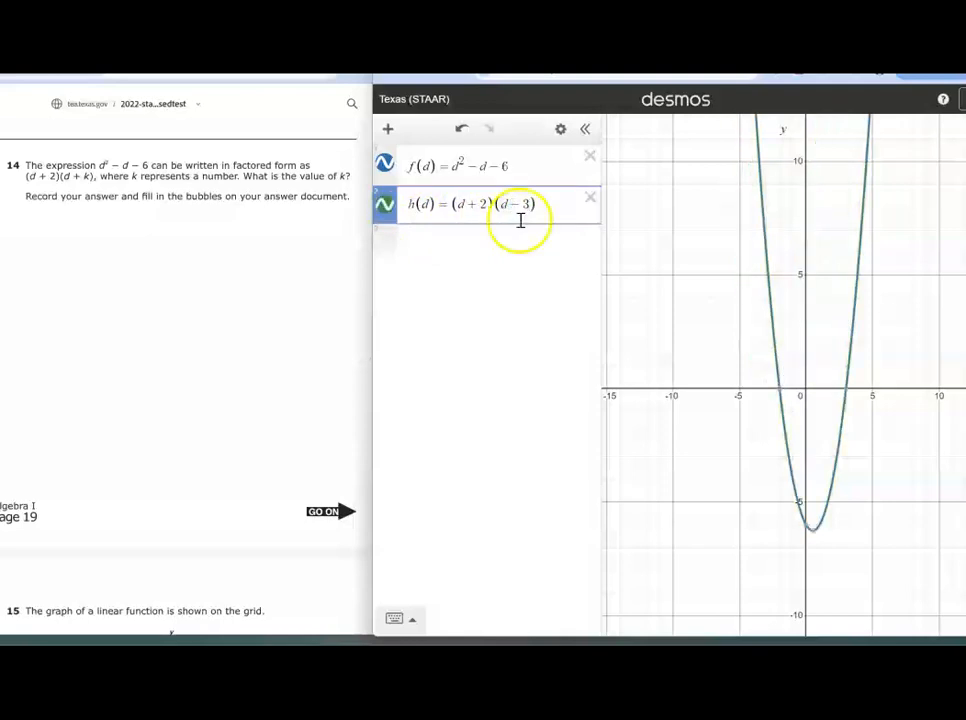
# Hide and reshow the h(d) graph to compare it with the f(d) parabola.
pyautogui.click(386, 207)
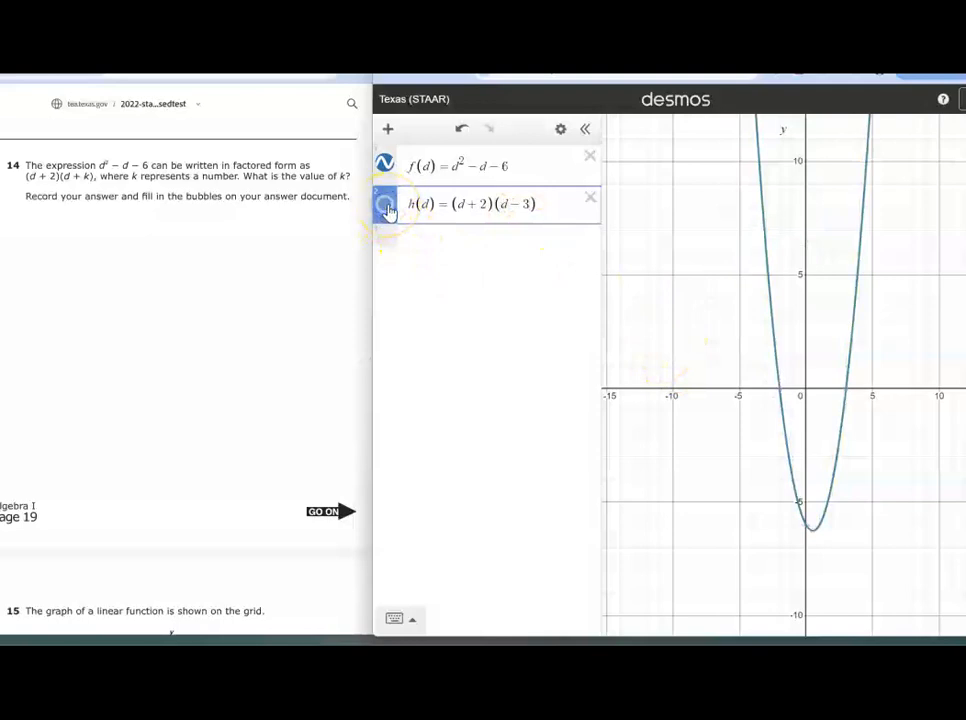
pyautogui.click(386, 207)
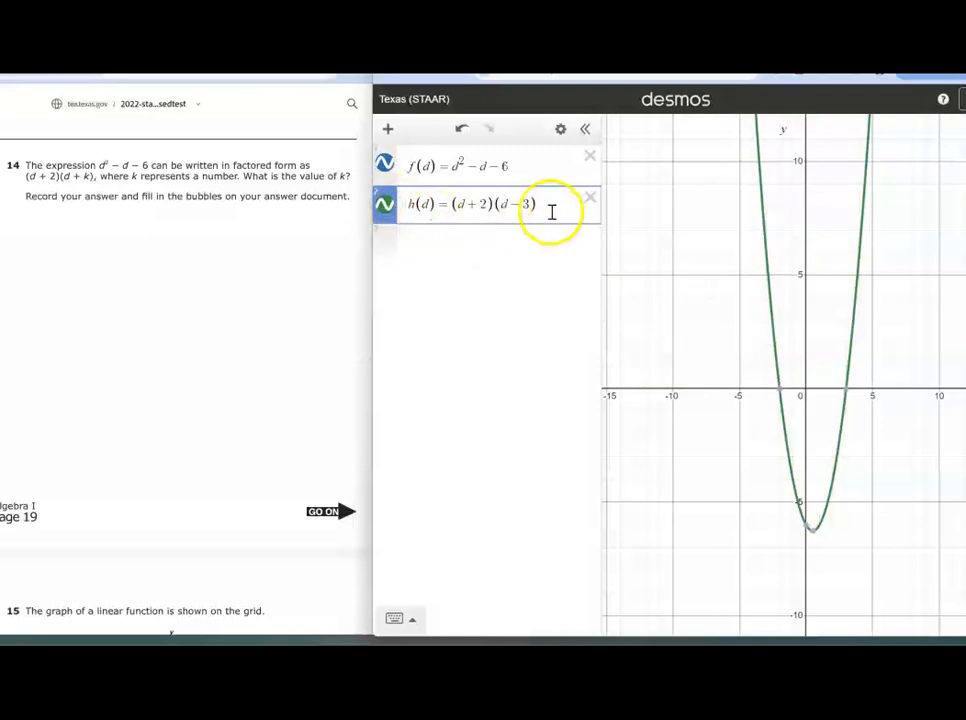
pyautogui.click(516, 204)
pyautogui.moveTo(516, 204); pyautogui.dragTo(500, 323)
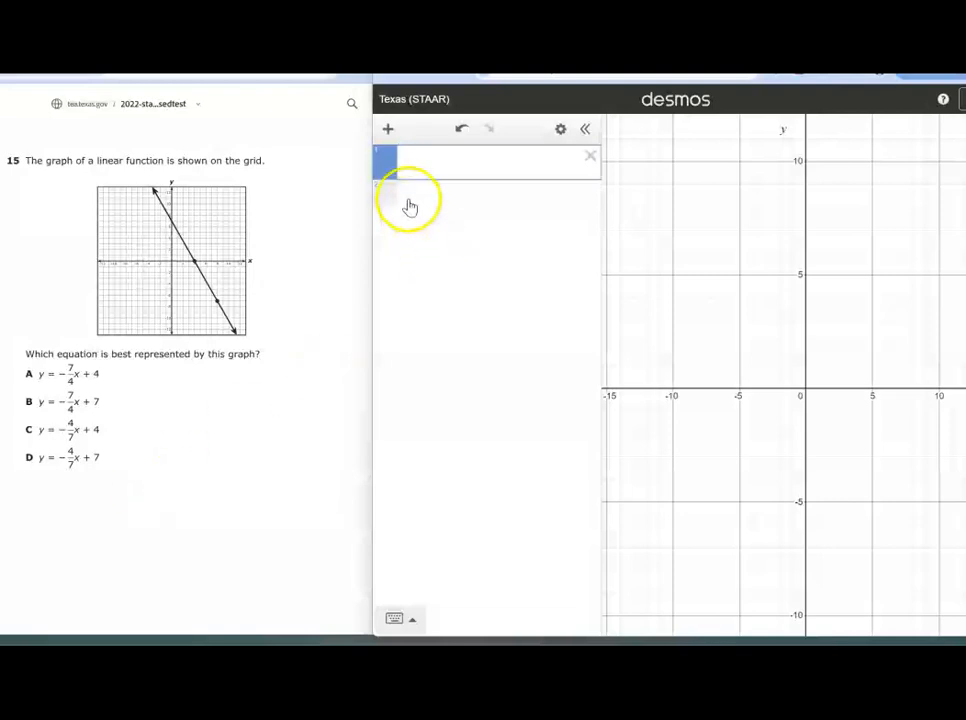
# Graph question 15's choice A, y = −7/4x + 4, in the first line of the blank calculator.
pyautogui.click(426, 163)
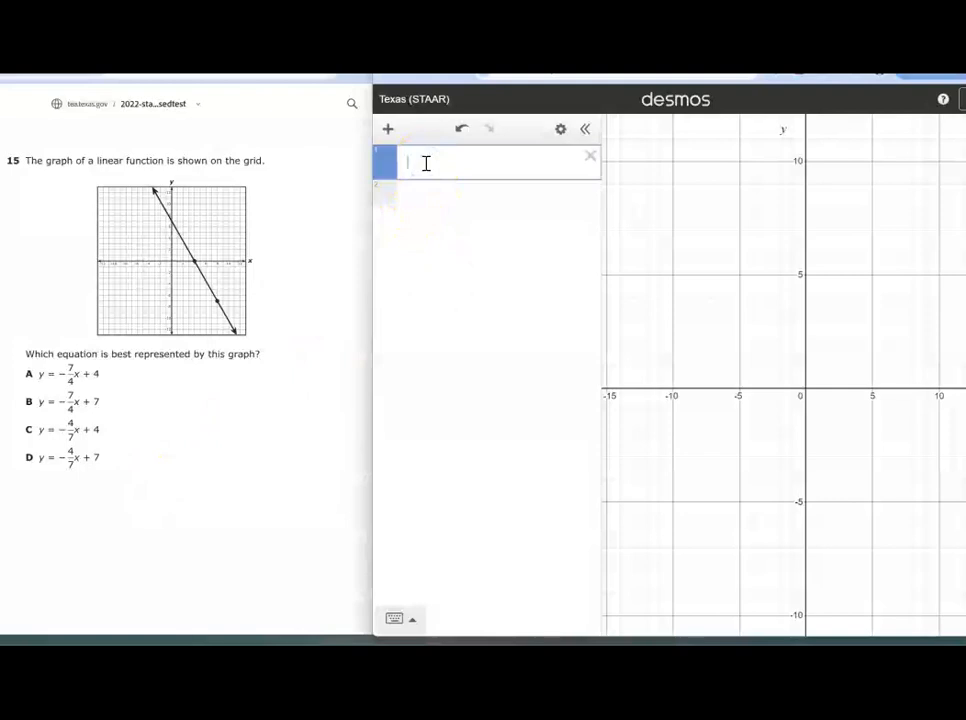
pyautogui.write('y=-7/')
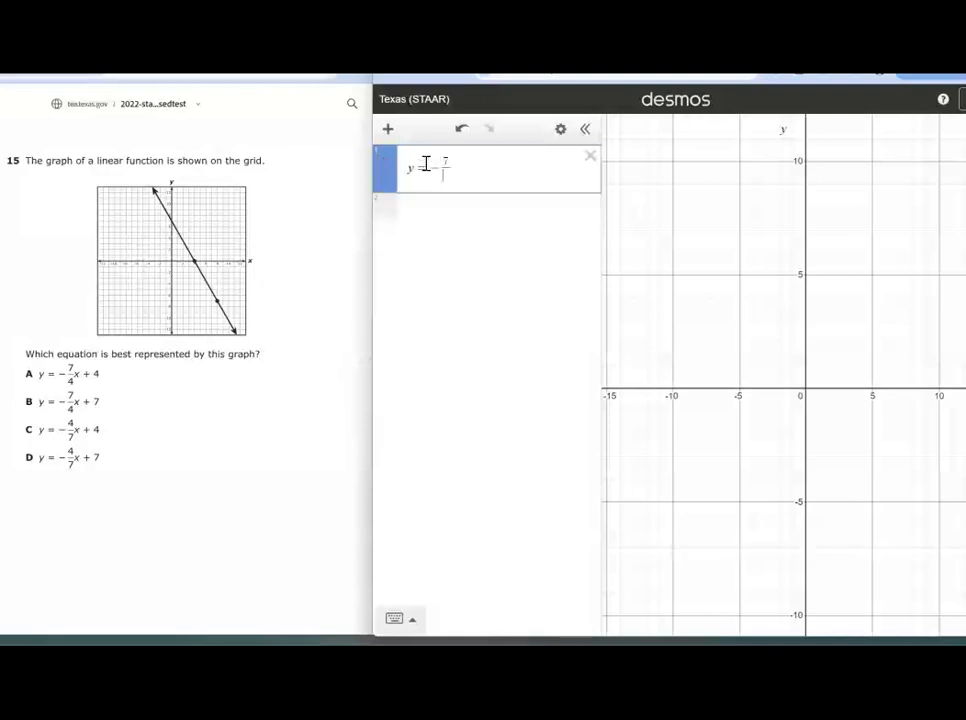
pyautogui.write('4')
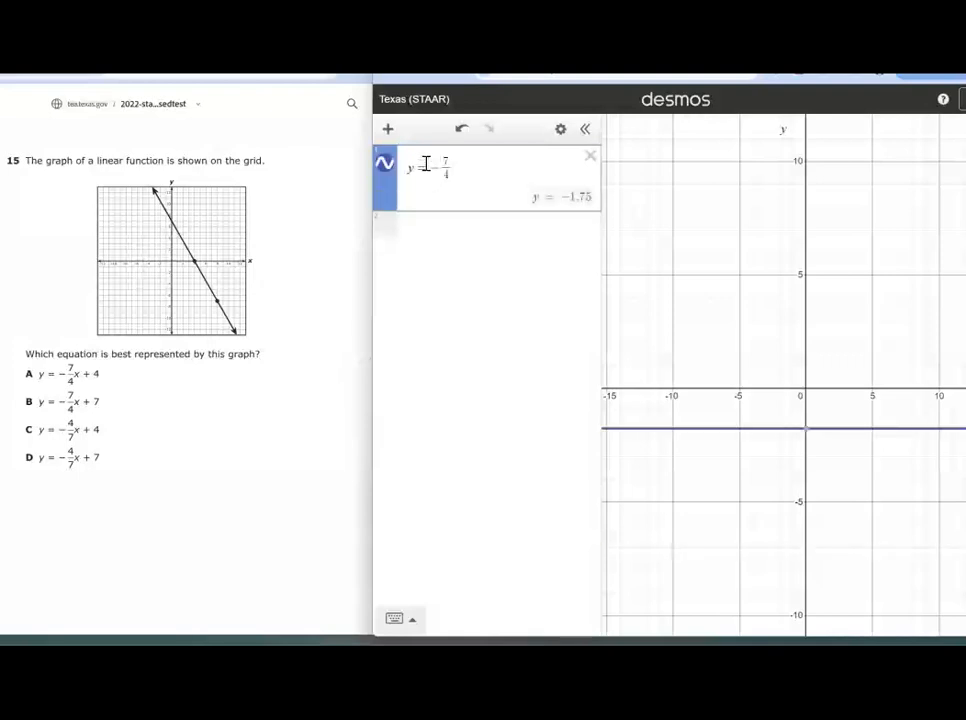
pyautogui.press('Right')
pyautogui.write('x+4')
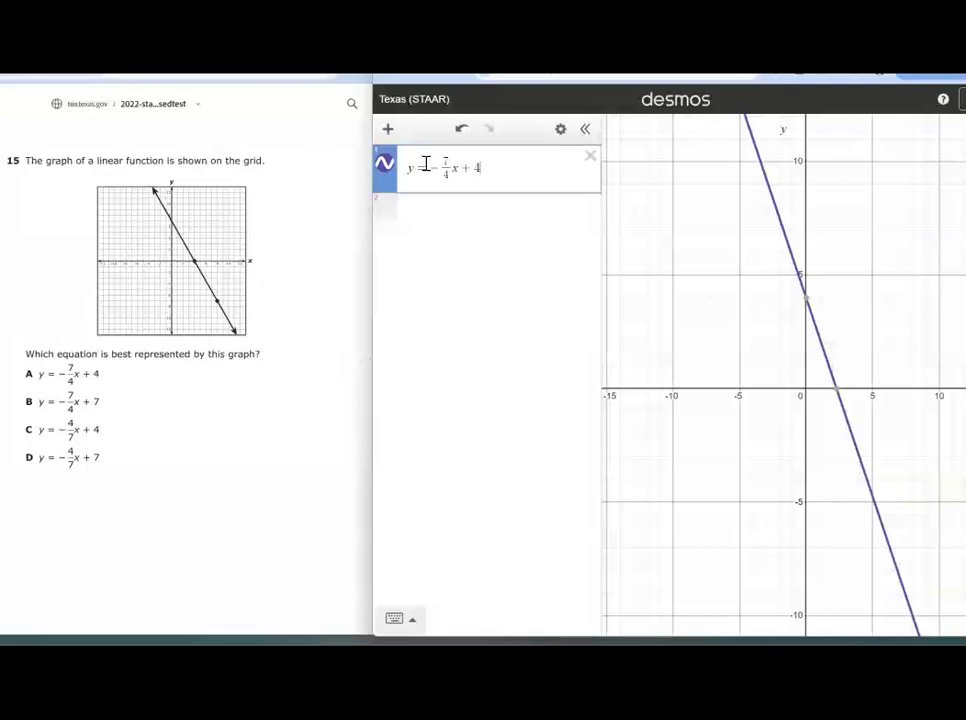
# Plot the marked point (4, 0) from question 15's graph in the second line and turn on its label.
pyautogui.click(419, 219)
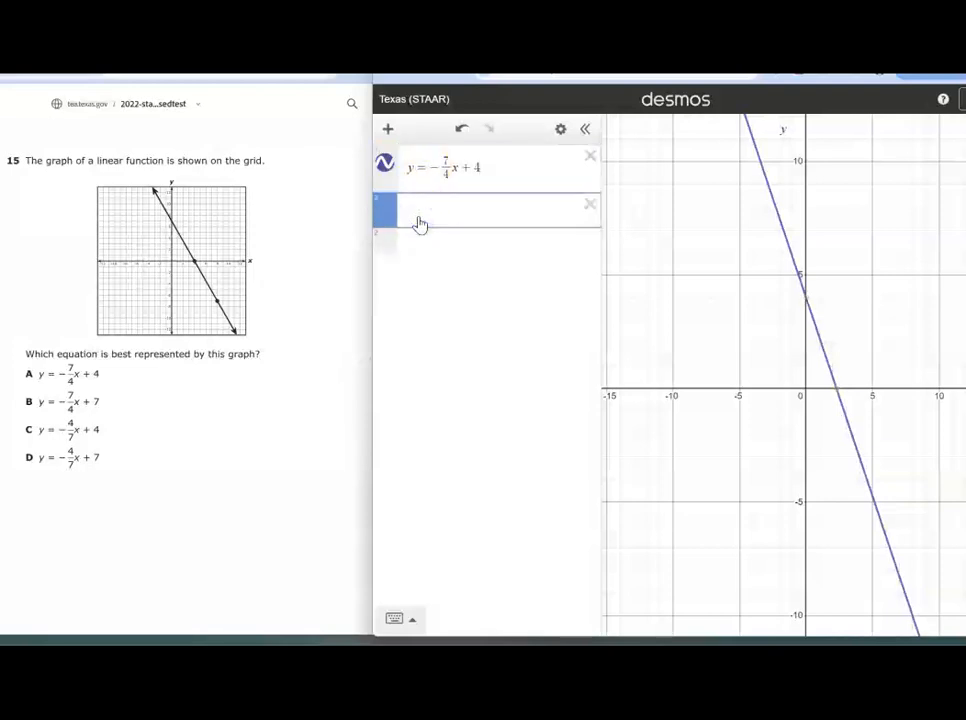
pyautogui.write('(')
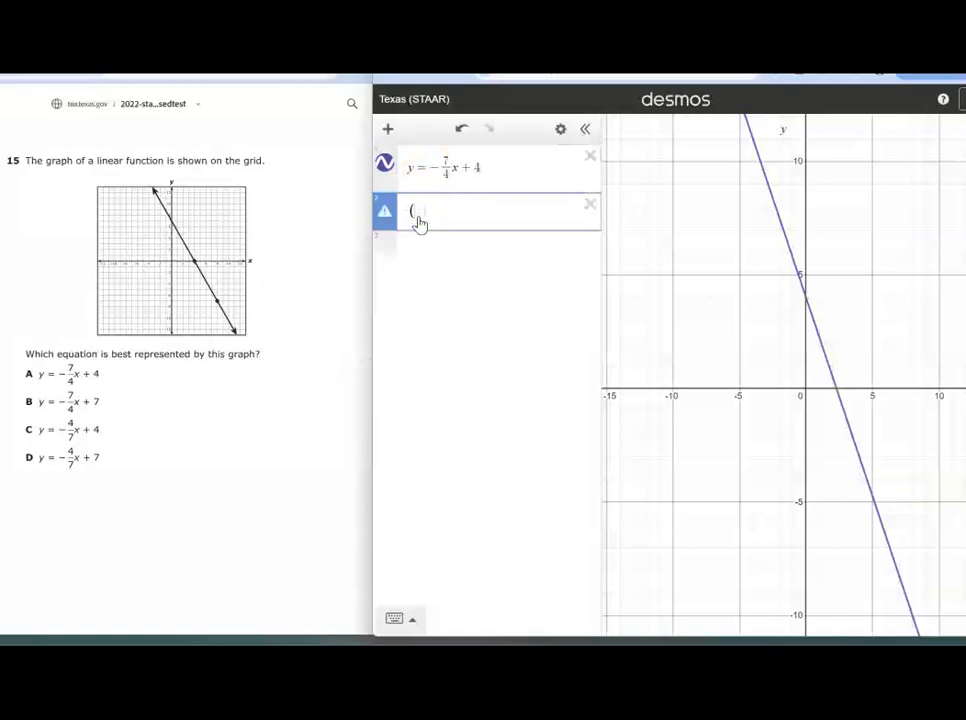
pyautogui.write('3')
pyautogui.press('BackSpace')
pyautogui.write('4,0')
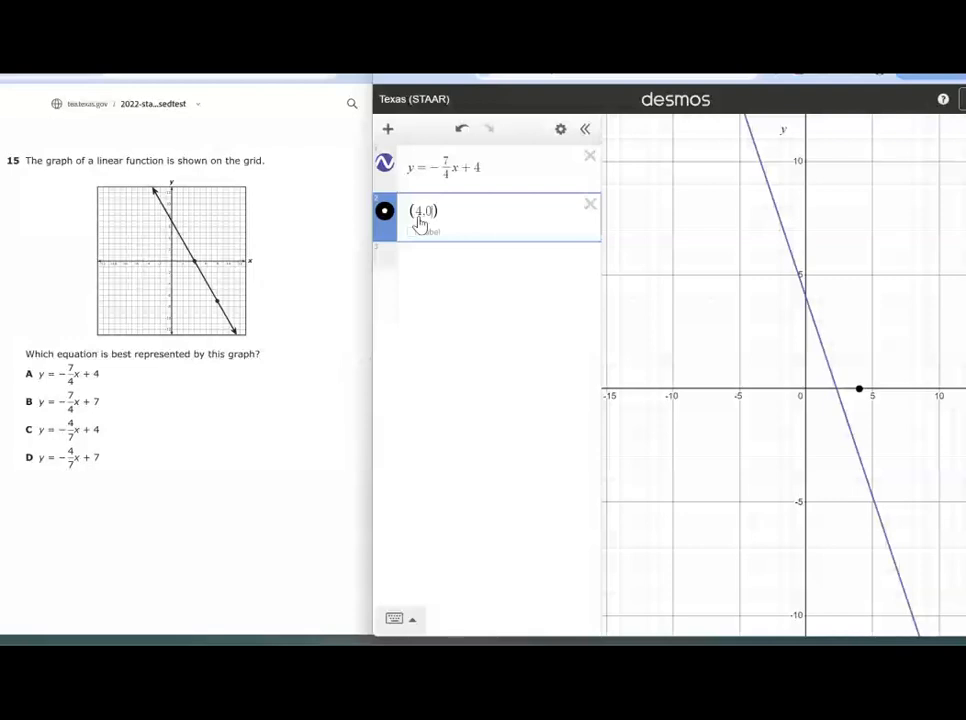
pyautogui.click(428, 241)
pyautogui.click(411, 233)
# Plot the other marked point (8, −7) in the third line and turn on its label.
pyautogui.click(427, 268)
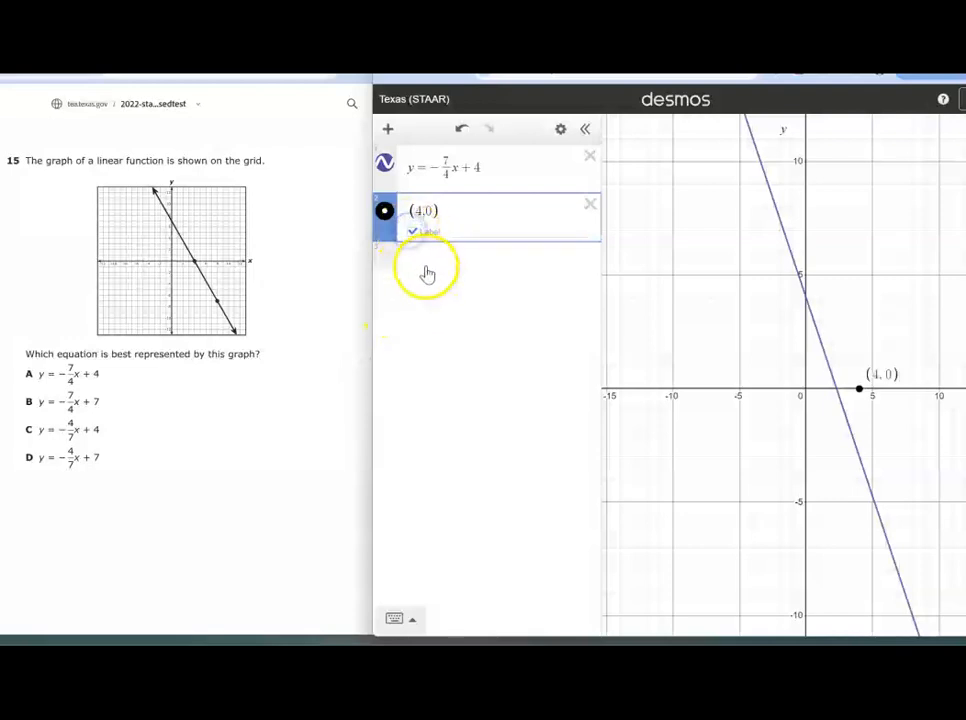
pyautogui.write('(')
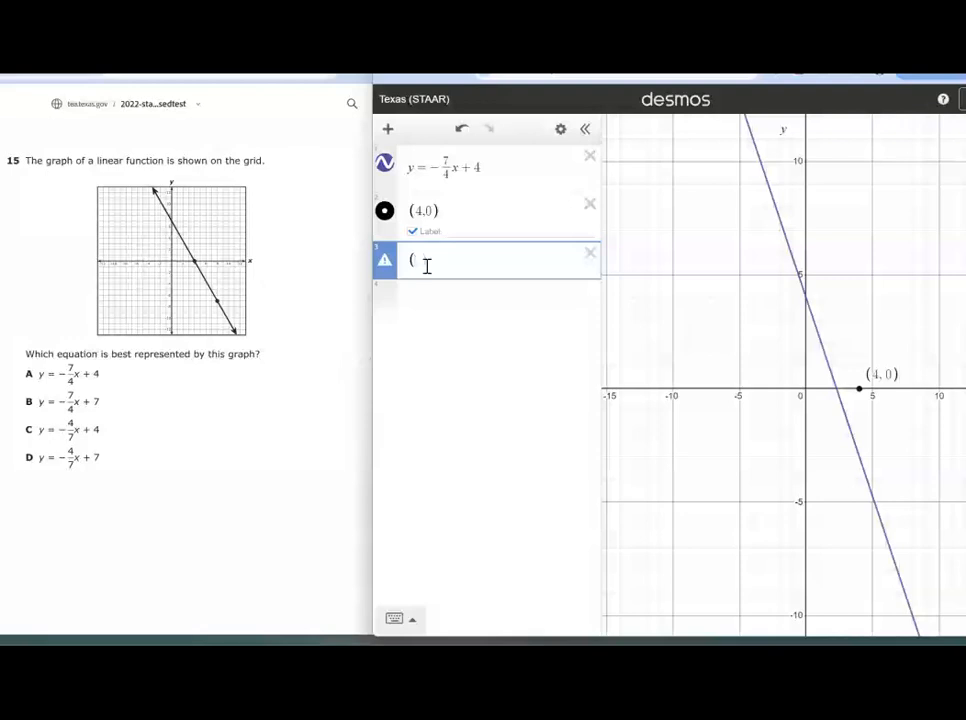
pyautogui.write('8,-7)')
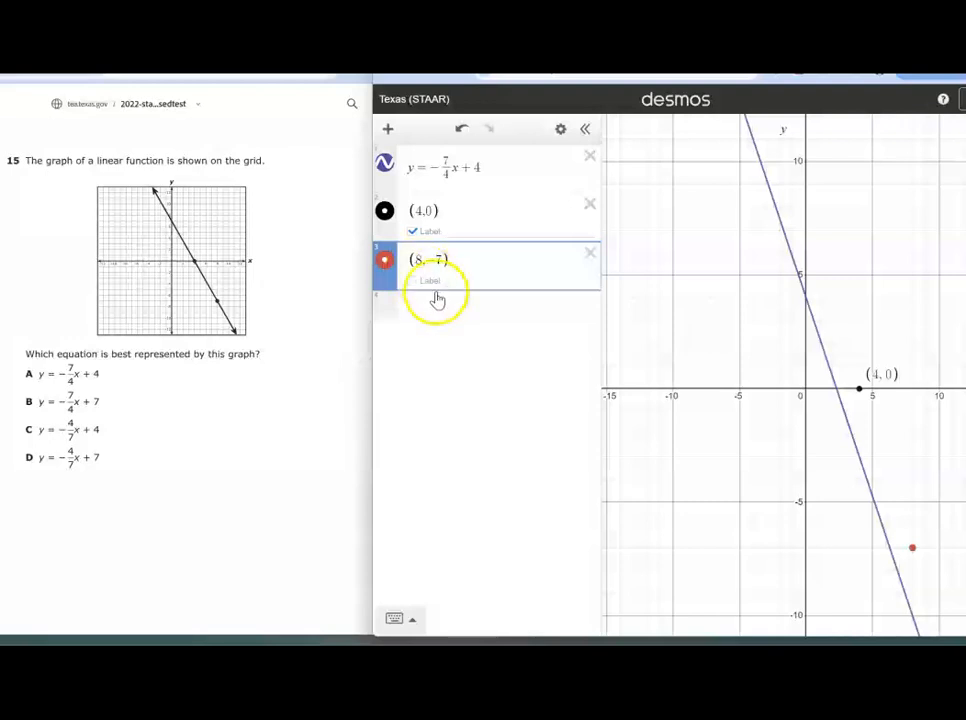
pyautogui.click(413, 284)
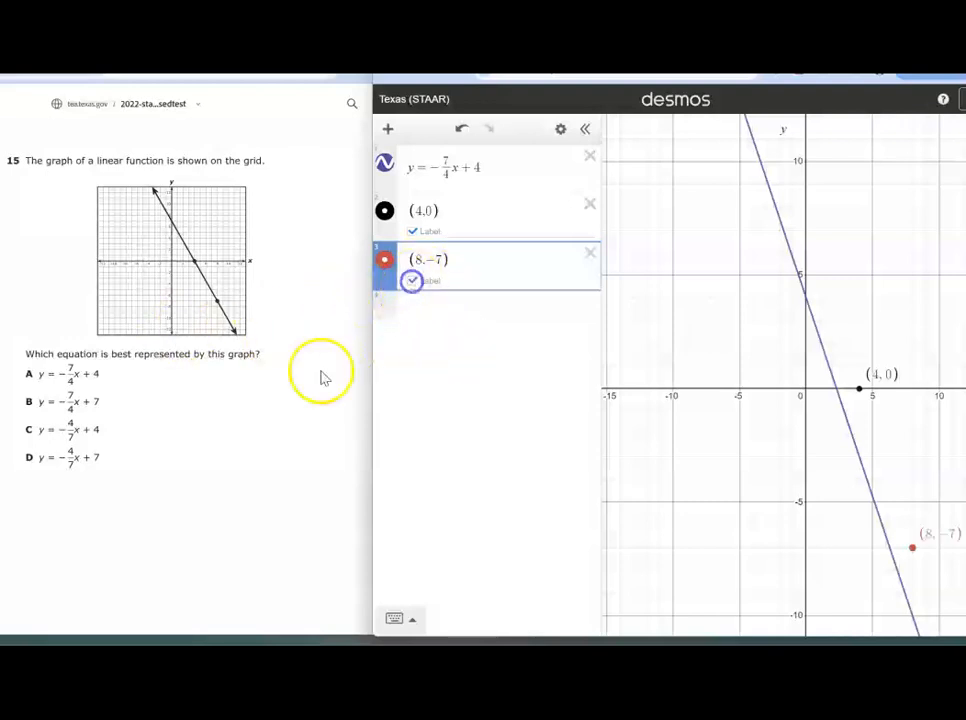
# Change the line's constant term to 7 to test choice B, y = −7/4x + 7.
pyautogui.doubleClick(477, 167)
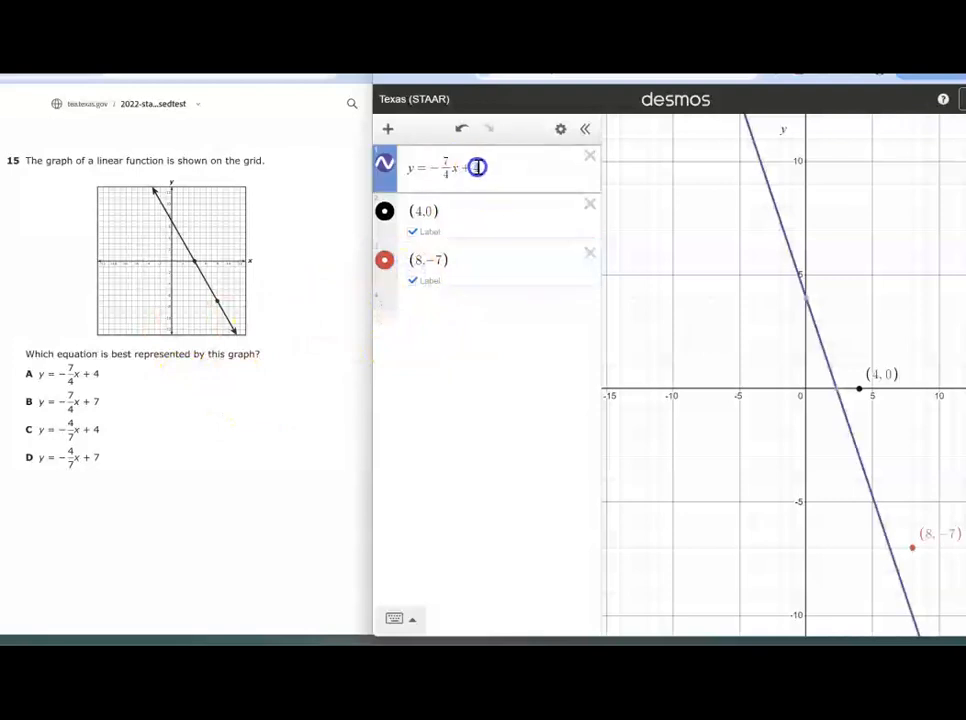
pyautogui.write('7')
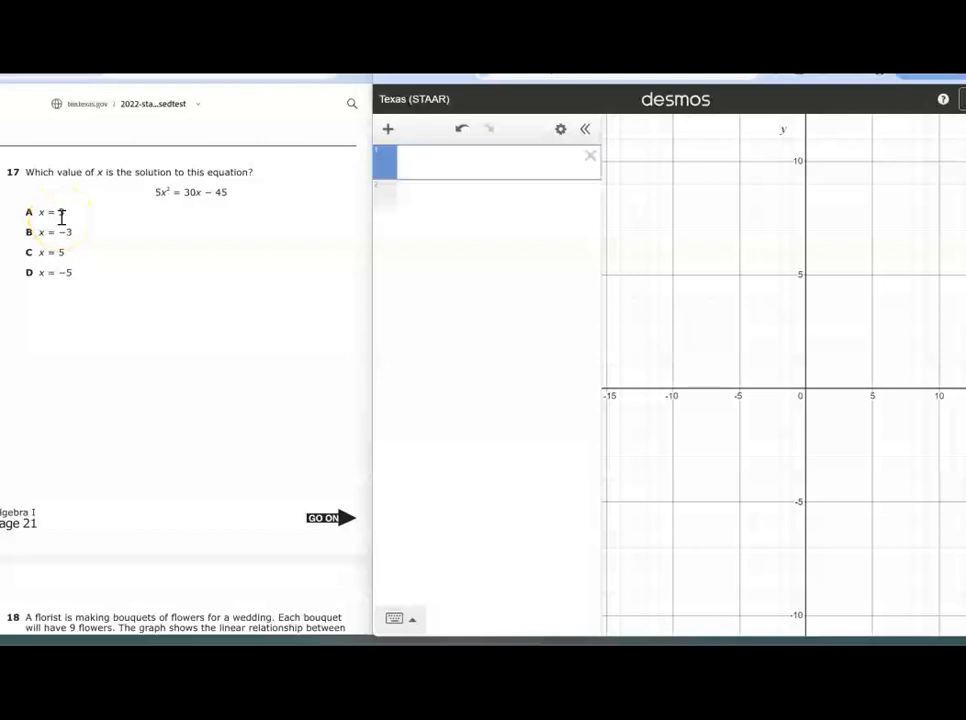
# Graph the two sides of question 17's equation as separate expressions, 5x² in the first line and 30x − 45 in the second.
pyautogui.click(432, 163)
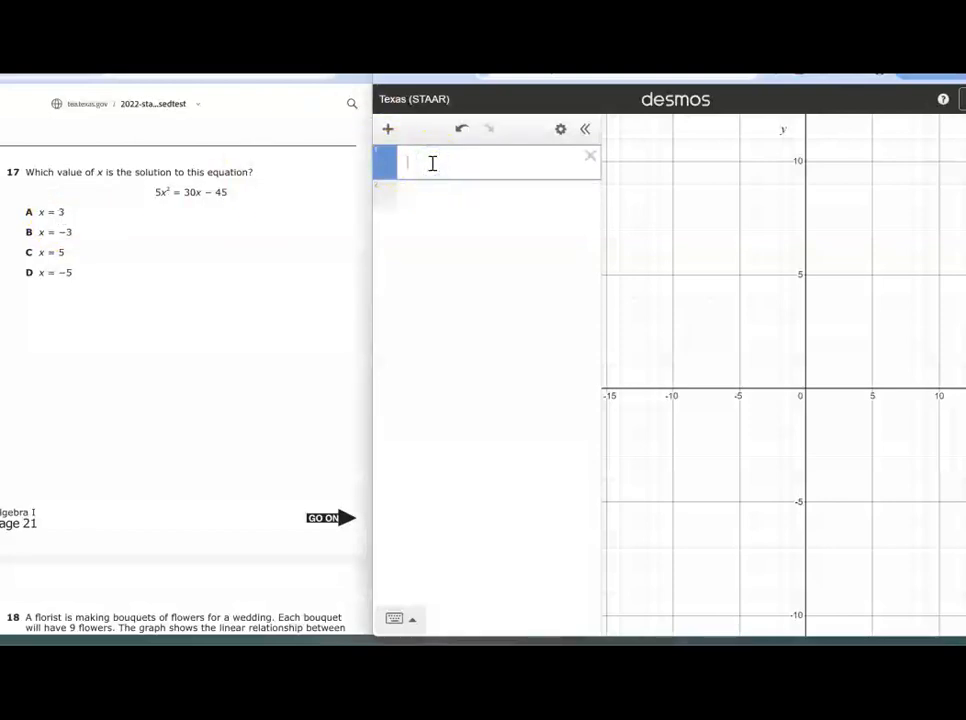
pyautogui.write('5x')
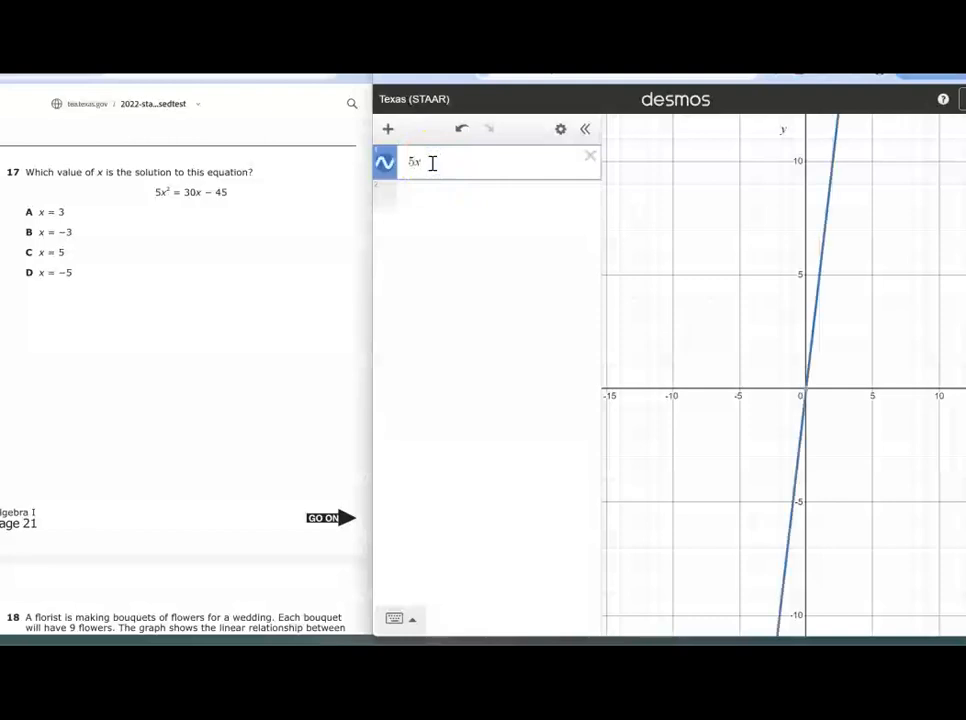
pyautogui.write('^2')
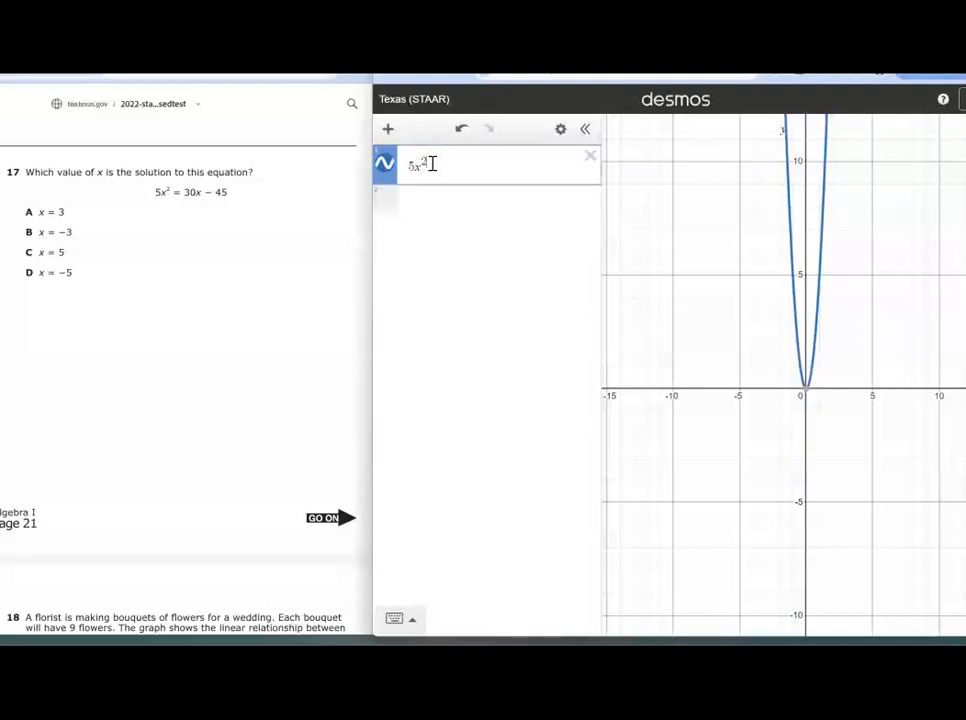
pyautogui.click(420, 208)
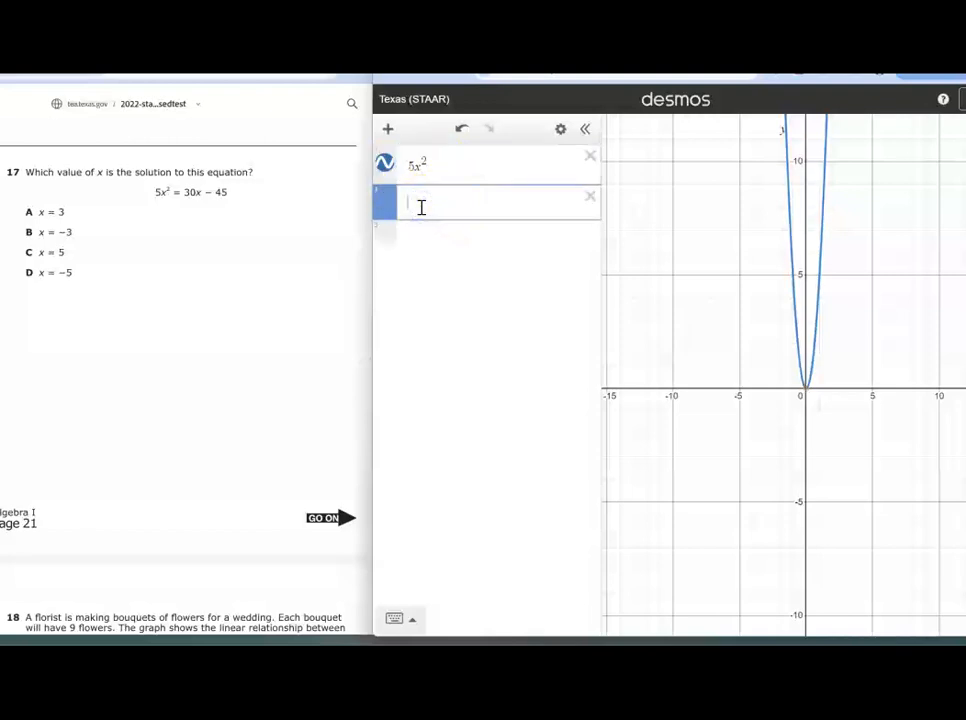
pyautogui.write('30x')
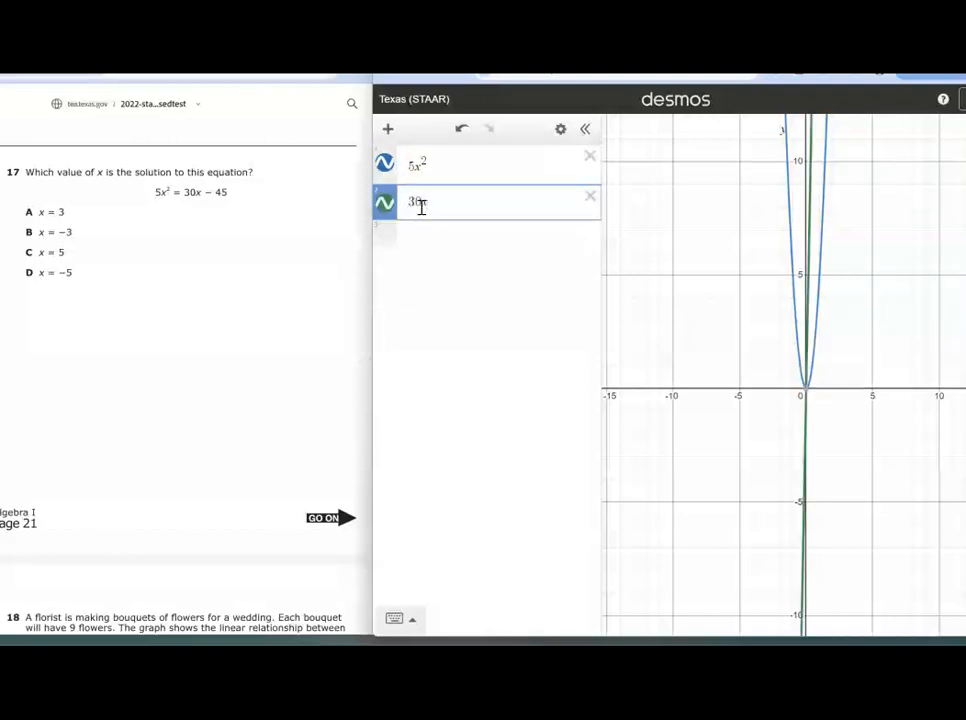
pyautogui.write('-45')
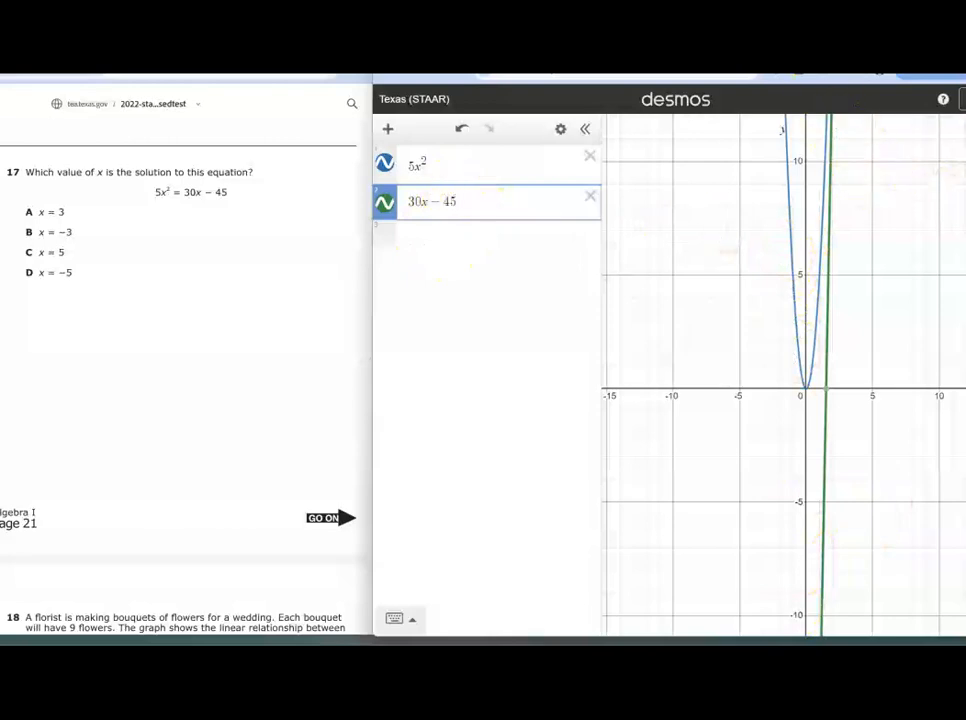
# Set the graph's y-axis range from −50 to 50 and turn off the minor gridlines.
pyautogui.moveTo(800, 62); pyautogui.dragTo(769, 68)
pyautogui.click(952, 134)
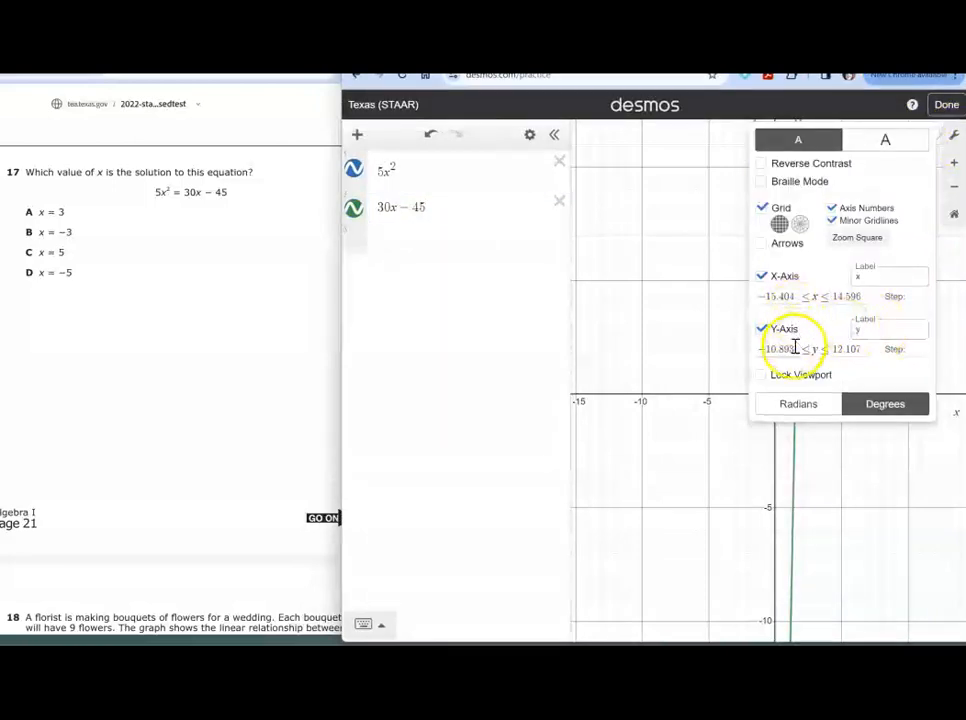
pyautogui.moveTo(793, 349); pyautogui.dragTo(735, 353)
pyautogui.write('-5')
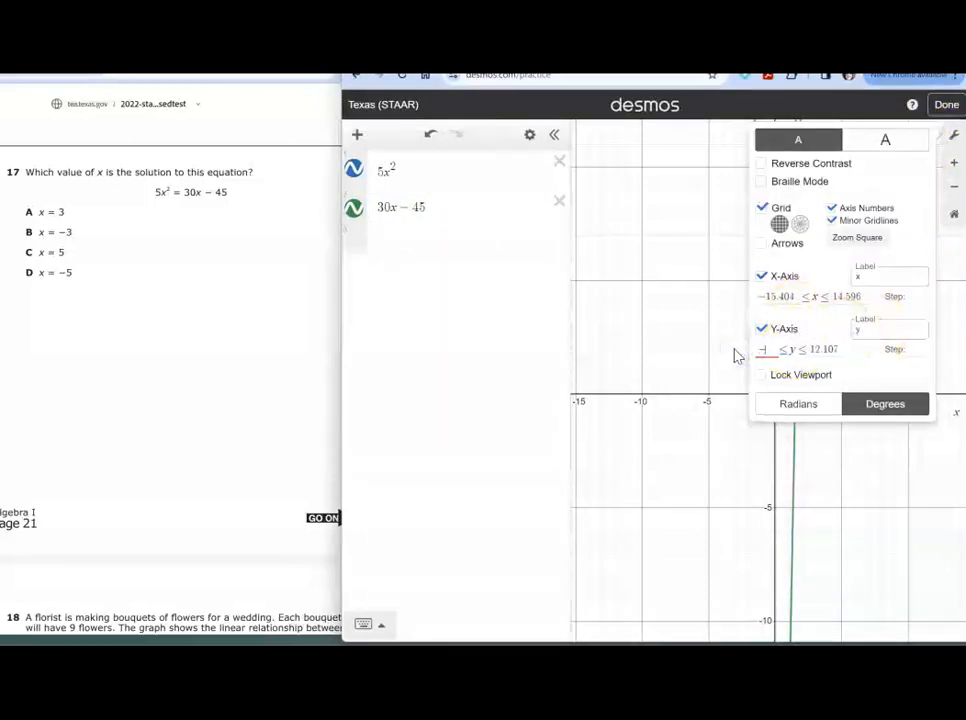
pyautogui.write('0')
pyautogui.press('Tab')
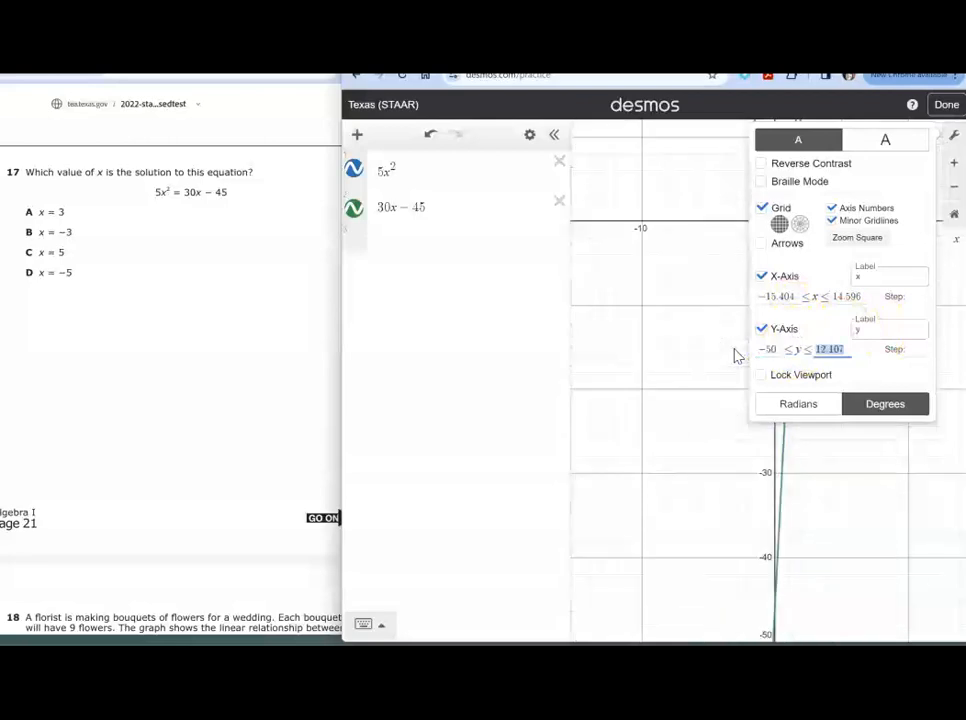
pyautogui.write('50')
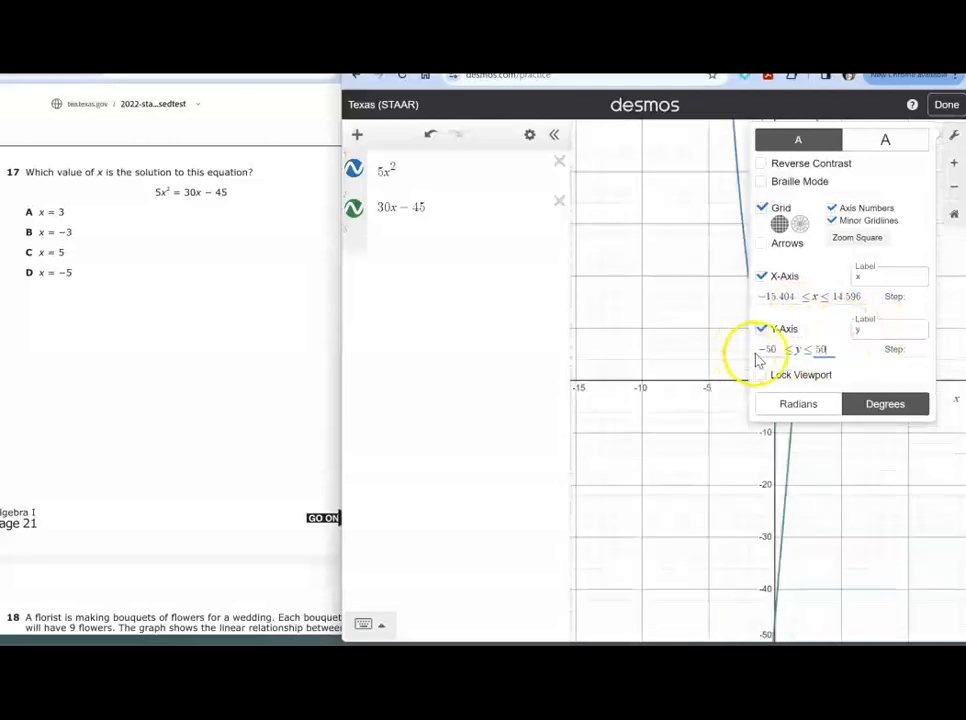
pyautogui.click(834, 221)
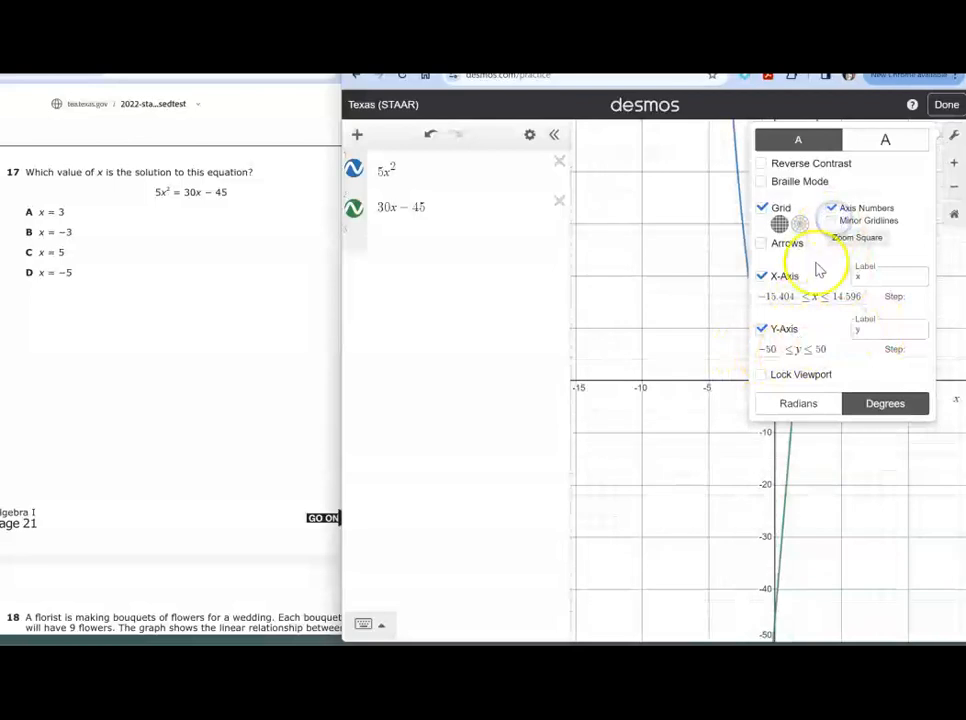
pyautogui.click(674, 381)
# Show the coordinates where the parabola and line meet, and graph choice A, x = 3, in the third line.
pyautogui.moveTo(817, 164); pyautogui.dragTo(815, 147)
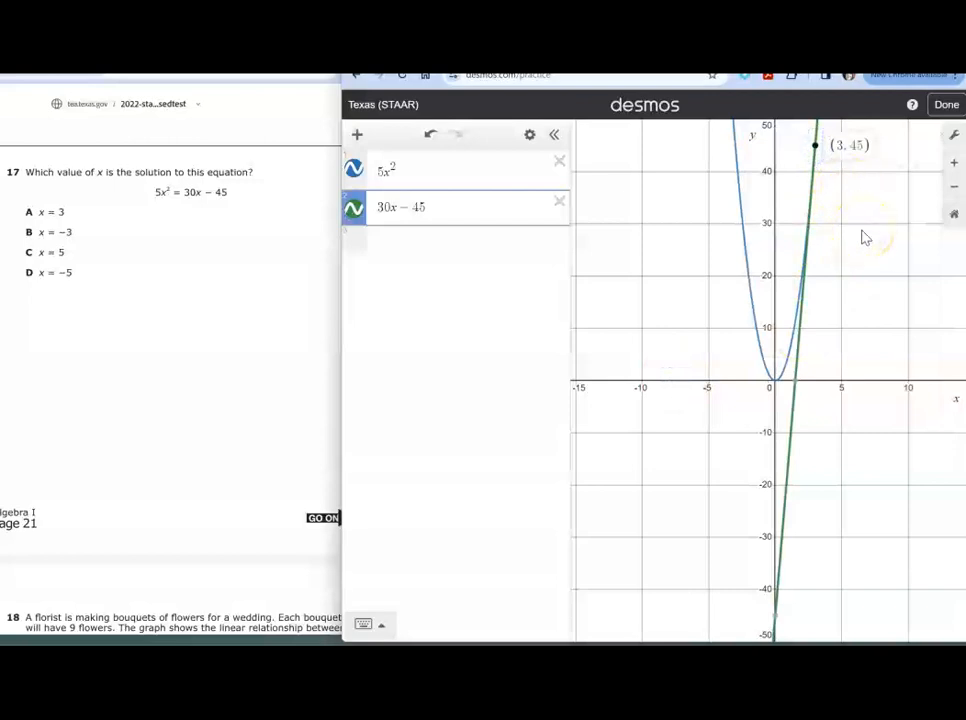
pyautogui.click(395, 243)
pyautogui.write('x = 3')
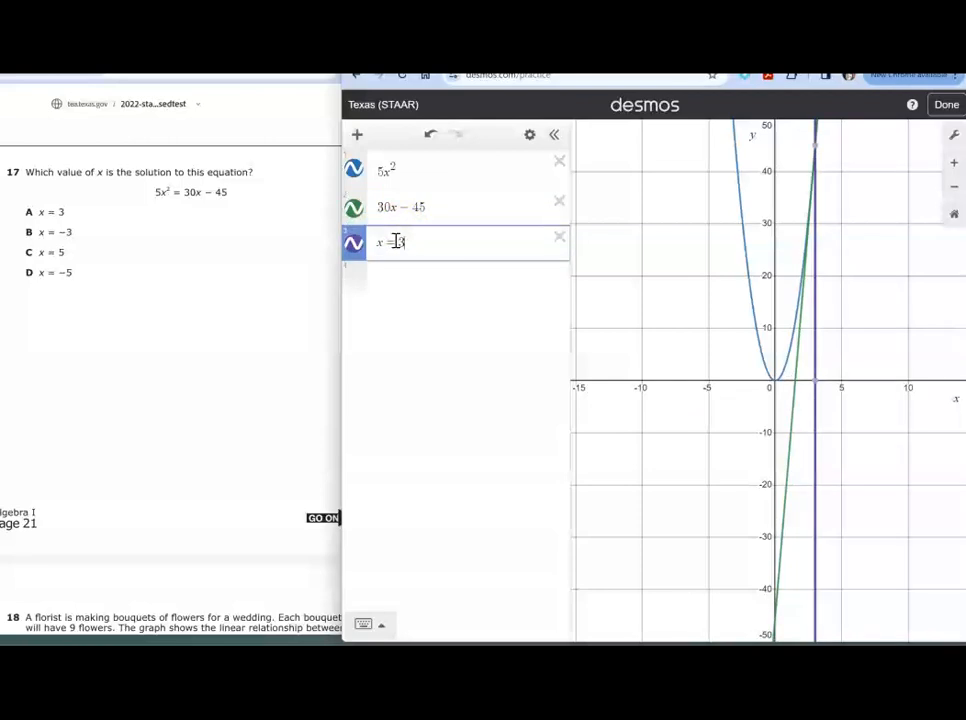
# Test choice B by changing the vertical line in the third line to x = −3.
pyautogui.doubleClick(402, 242)
pyautogui.press('BackSpace')
pyautogui.write('33')
pyautogui.click(400, 249)
pyautogui.write('-')
pyautogui.press('BackSpace')
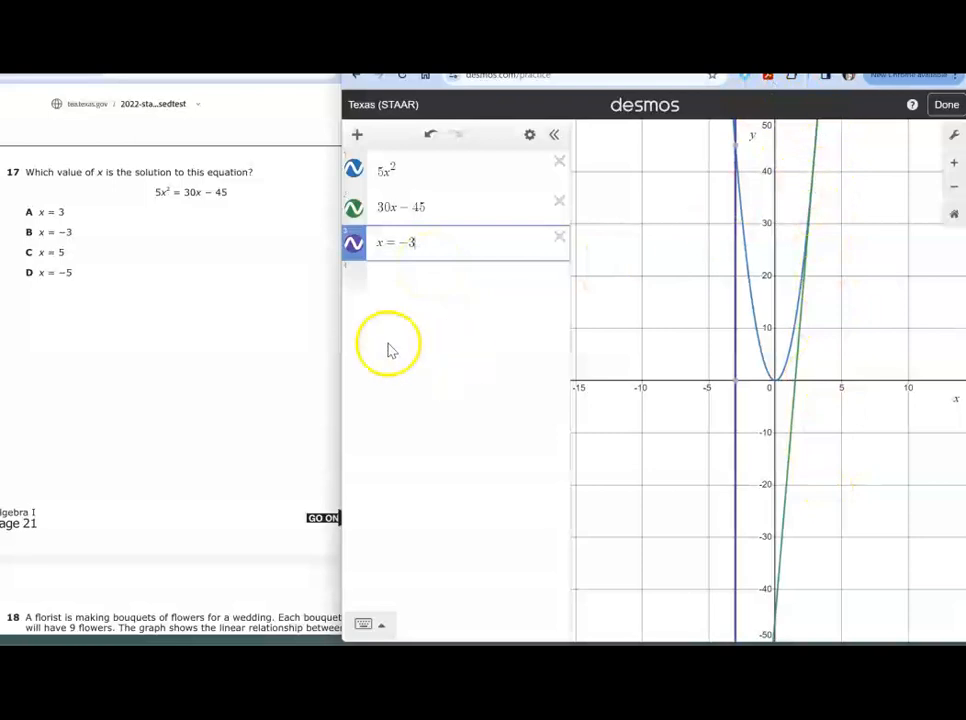
# Test choices D and C by changing the vertical line to x = −5 and to x = 5.
pyautogui.moveTo(415, 243); pyautogui.dragTo(410, 243)
pyautogui.write('5')
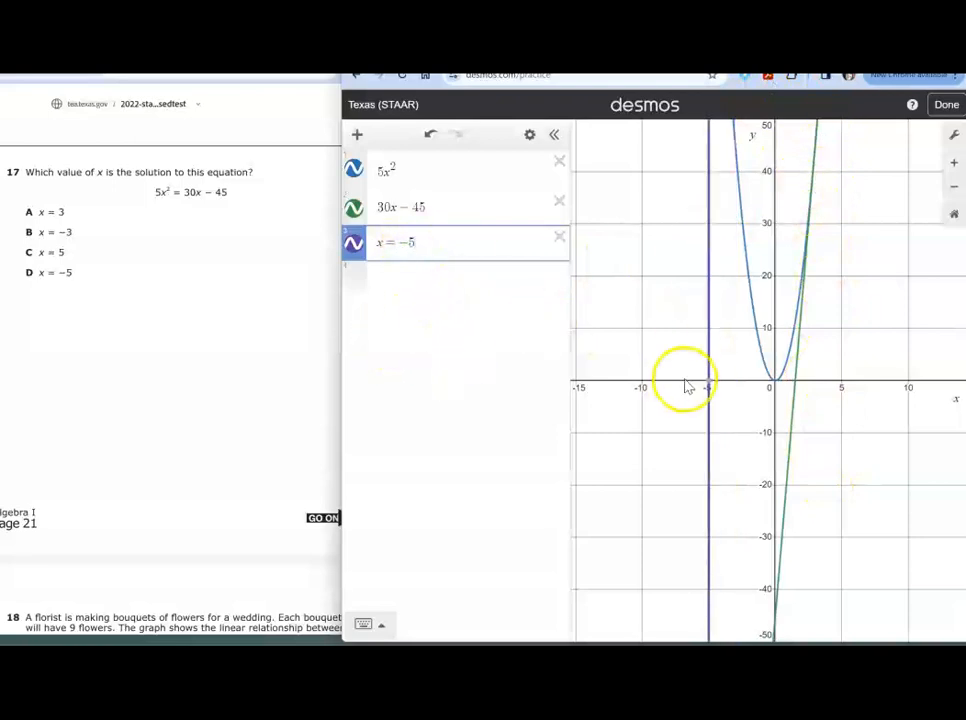
pyautogui.click(404, 242)
pyautogui.press('BackSpace')
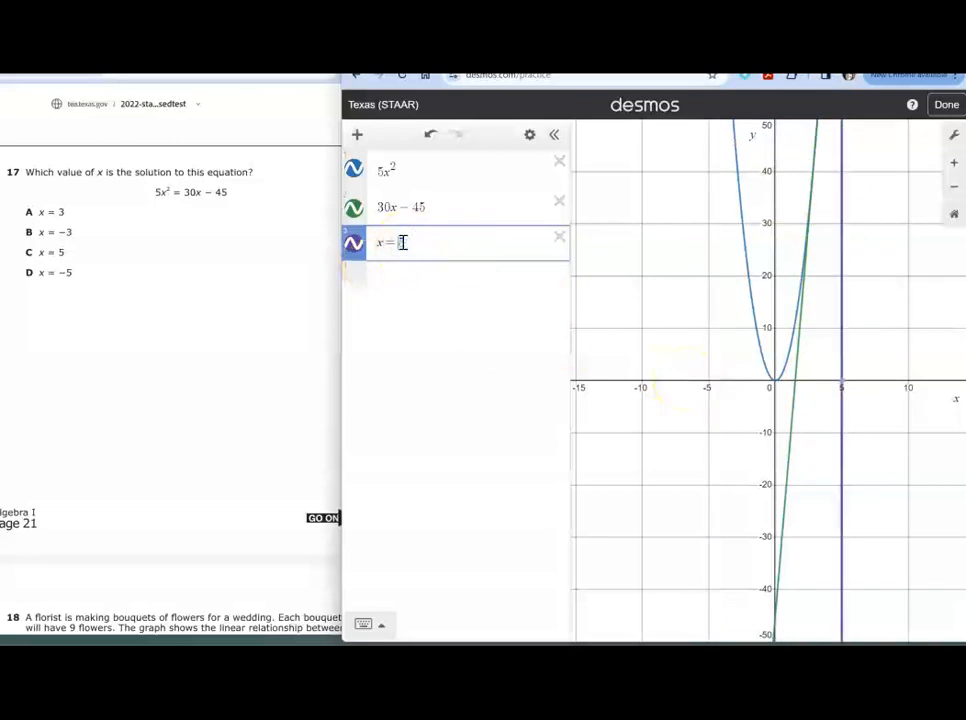
# Show the coordinates where the vertical line x = 5 meets the parabola and the line.
pyautogui.scroll(-5, 648, 345)
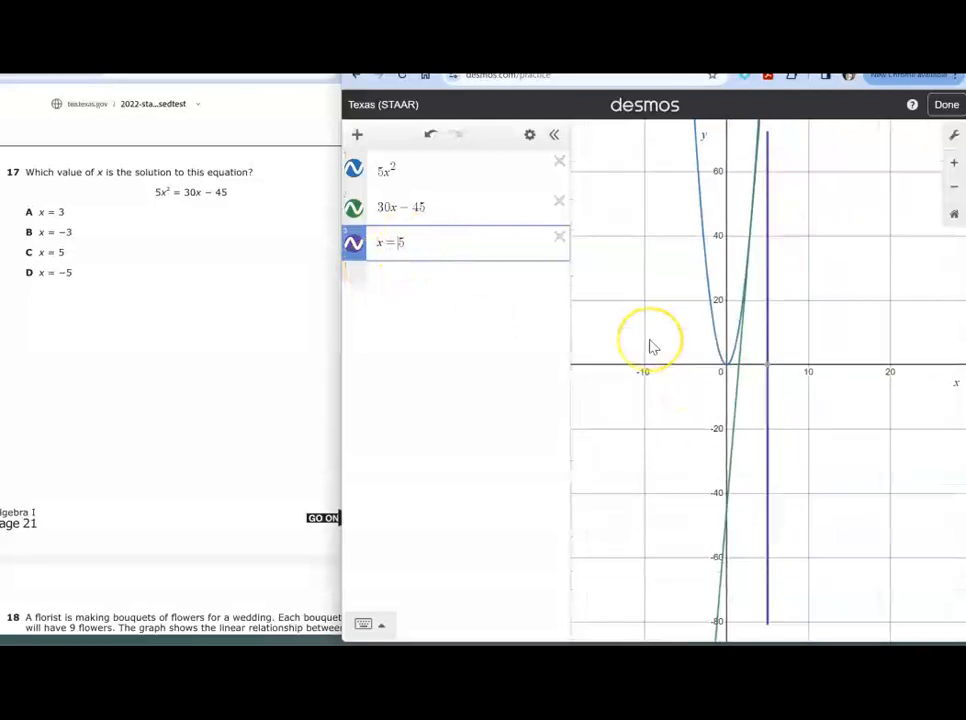
pyautogui.scroll(-2, 650, 346)
pyautogui.click(716, 176)
pyautogui.click(714, 146)
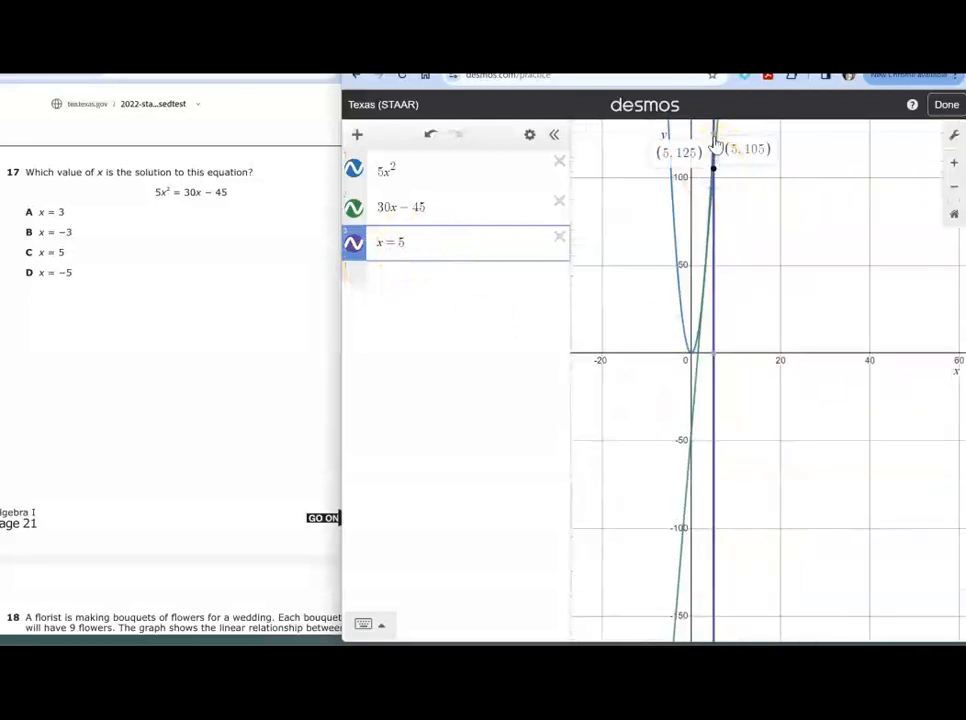
pyautogui.click(716, 175)
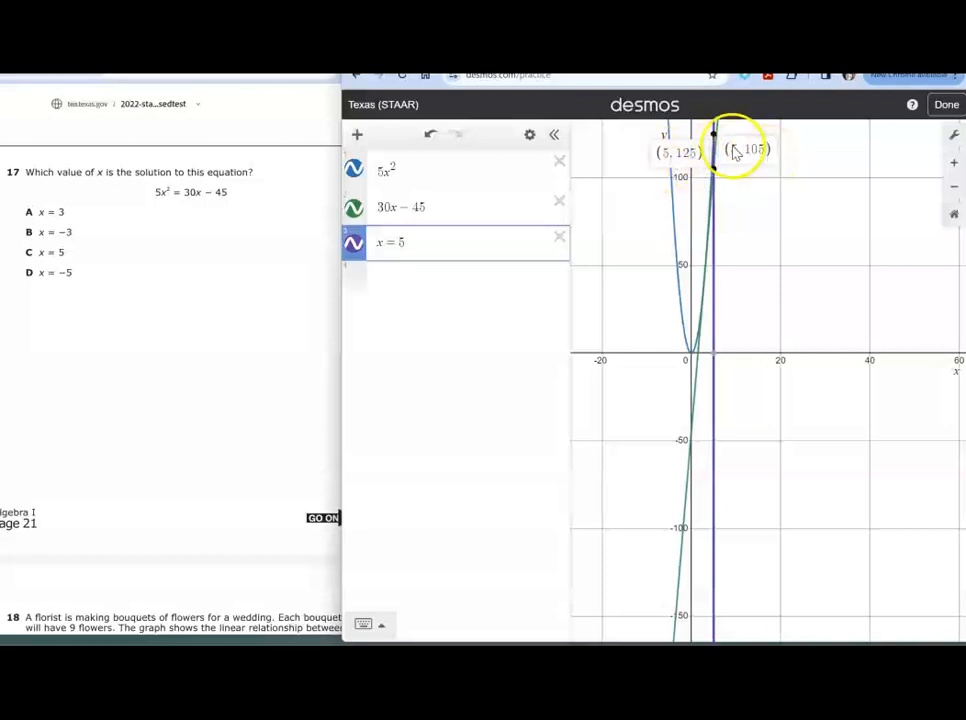
# Change the vertical line in the third line back to x = 3 and inspect where it meets the curves.
pyautogui.click(401, 245)
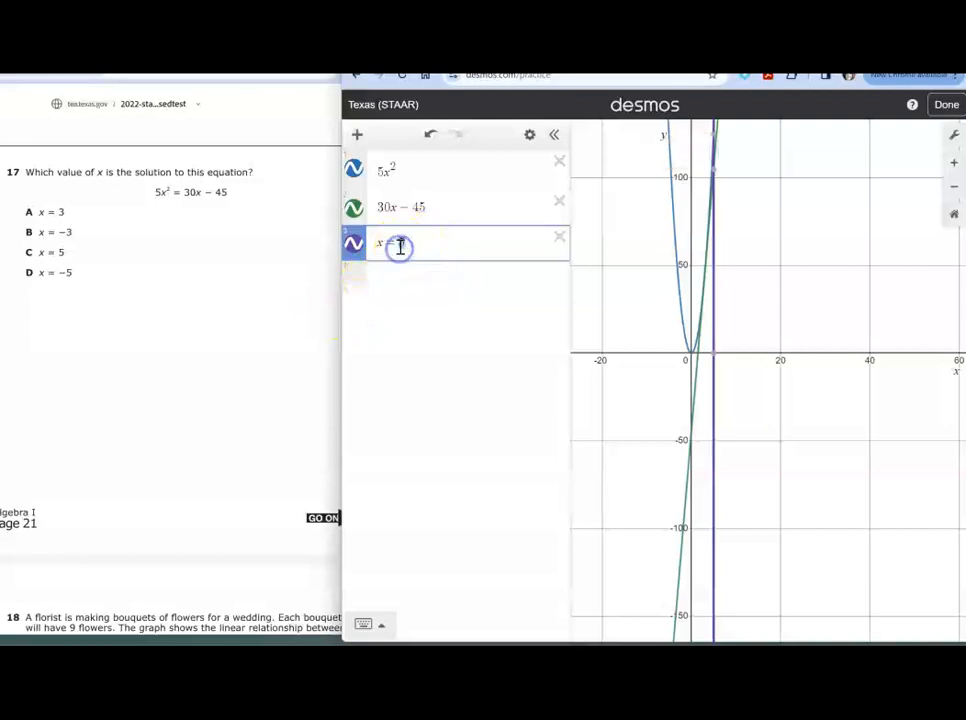
pyautogui.press('BackSpace')
pyautogui.write('3')
pyautogui.click(706, 276)
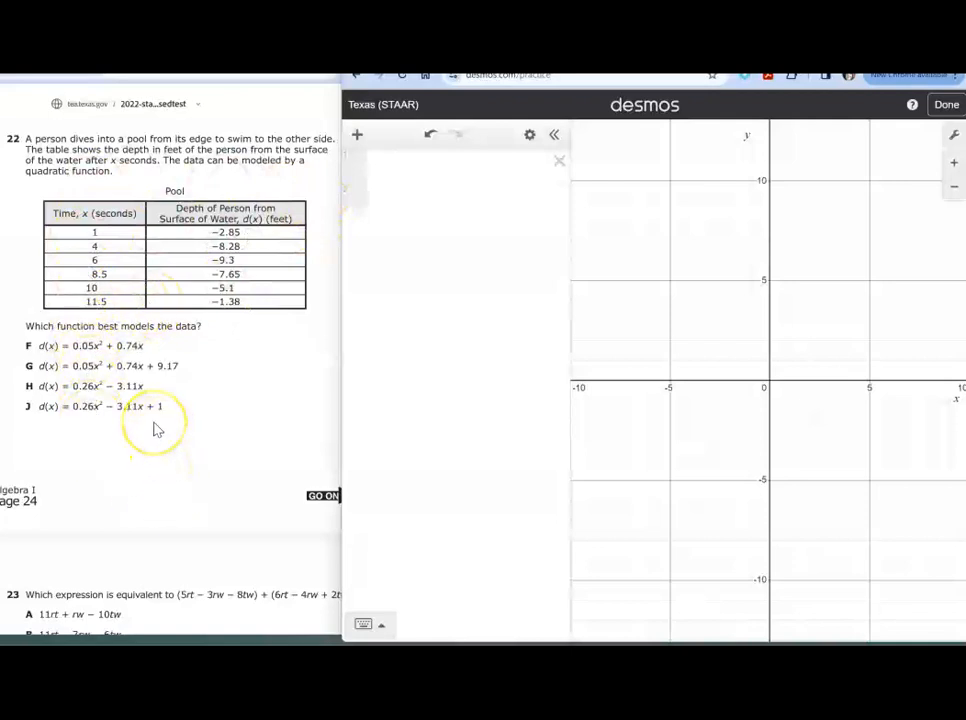
# Add a table with question 22's six data pairs: (1, −2.85), (4, −8.28), (6, −9.3), (8.5, −7.65), (10, −5.1) and (11.5, −1.38).
pyautogui.click(398, 166)
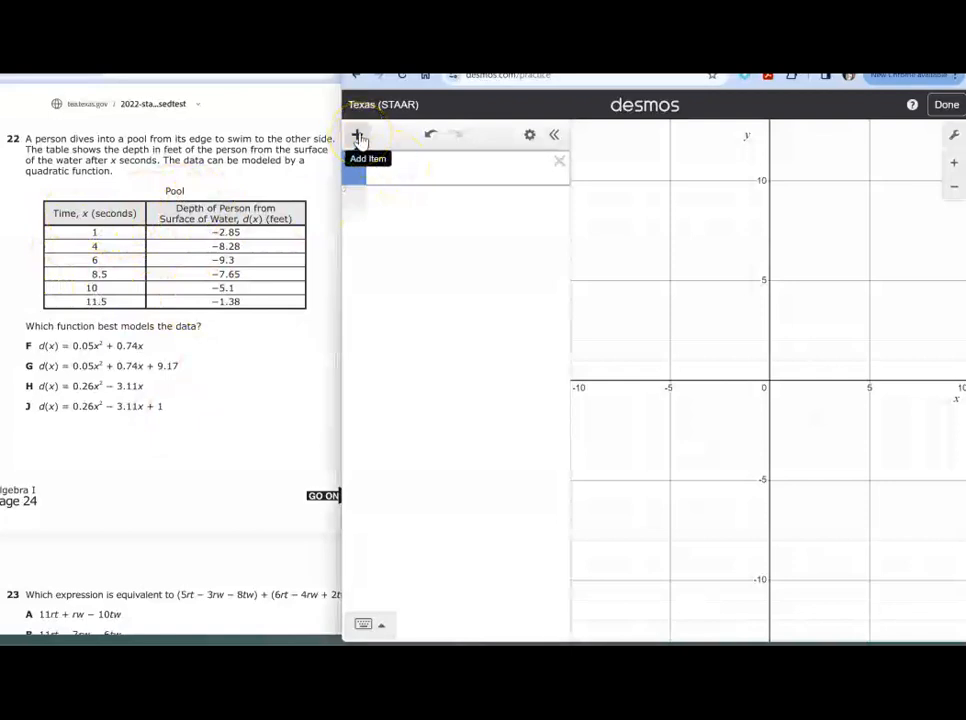
pyautogui.click(358, 136)
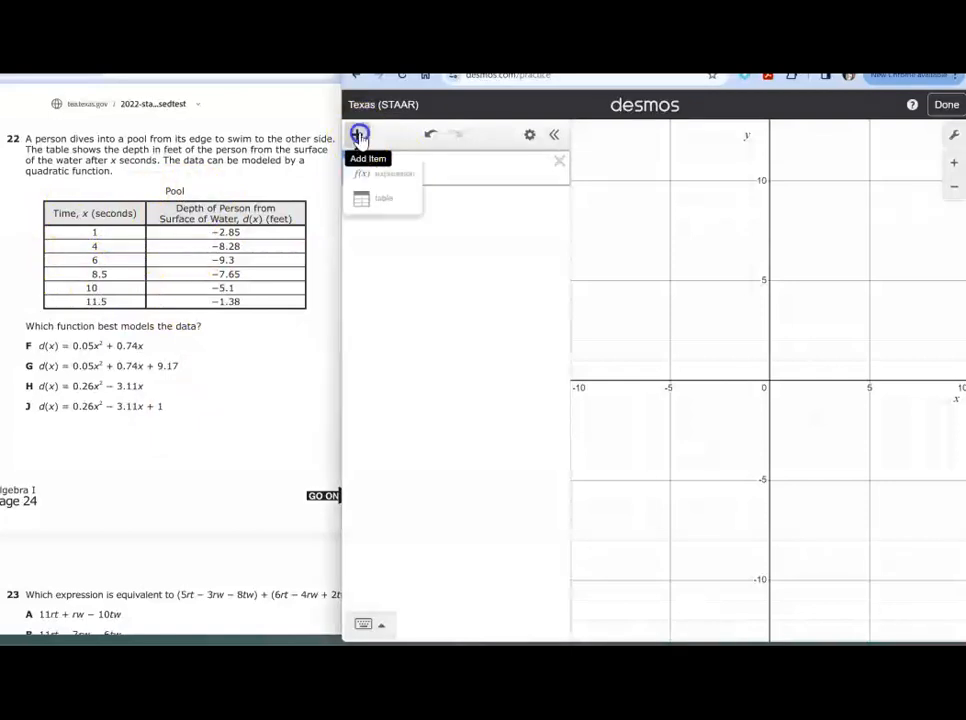
pyautogui.click(386, 199)
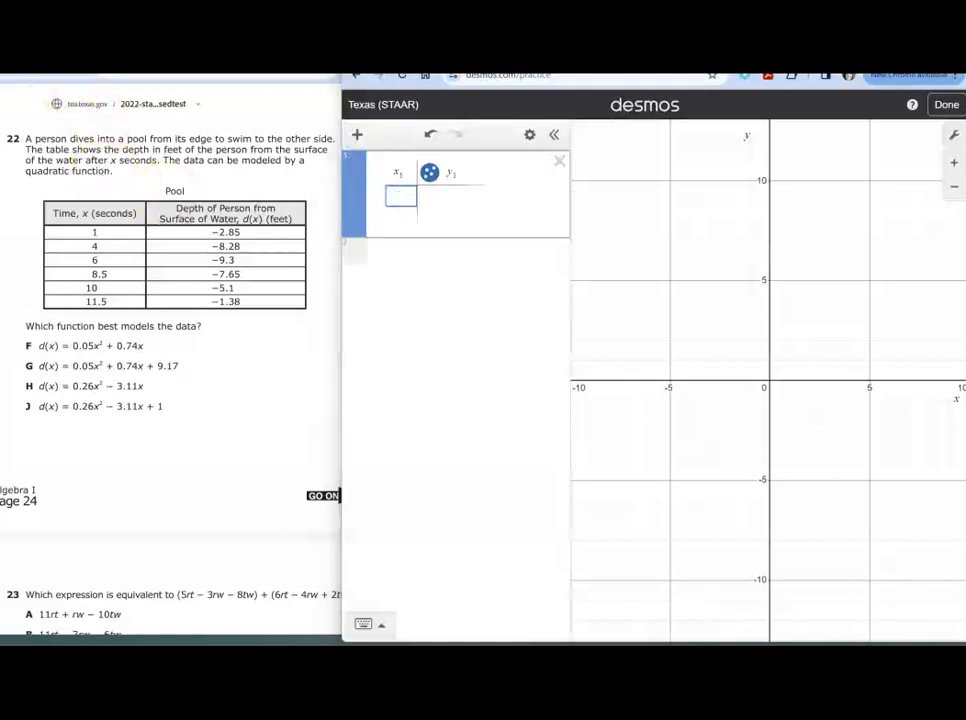
pyautogui.write('1\t-2.85 4\t-8.28 6\t-9.3 8.5\t-7.65 10\t-5.1 11.5\t-1.38')
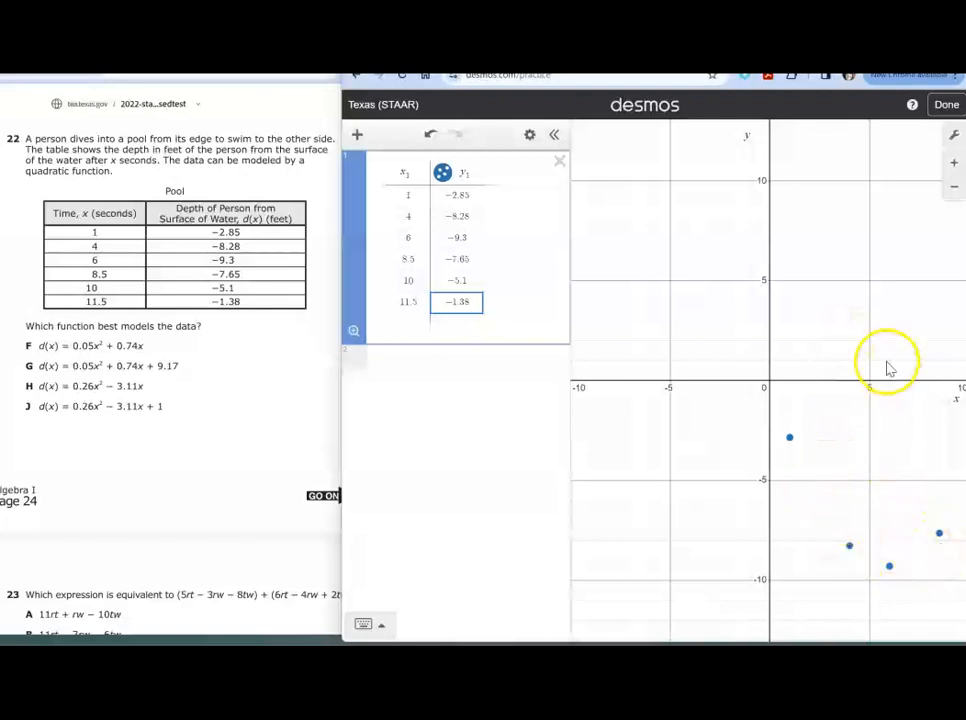
# Graph choice F, d(x) = 0.05x² + 0.74x, below the table with all the data points in view.
pyautogui.click(830, 310)
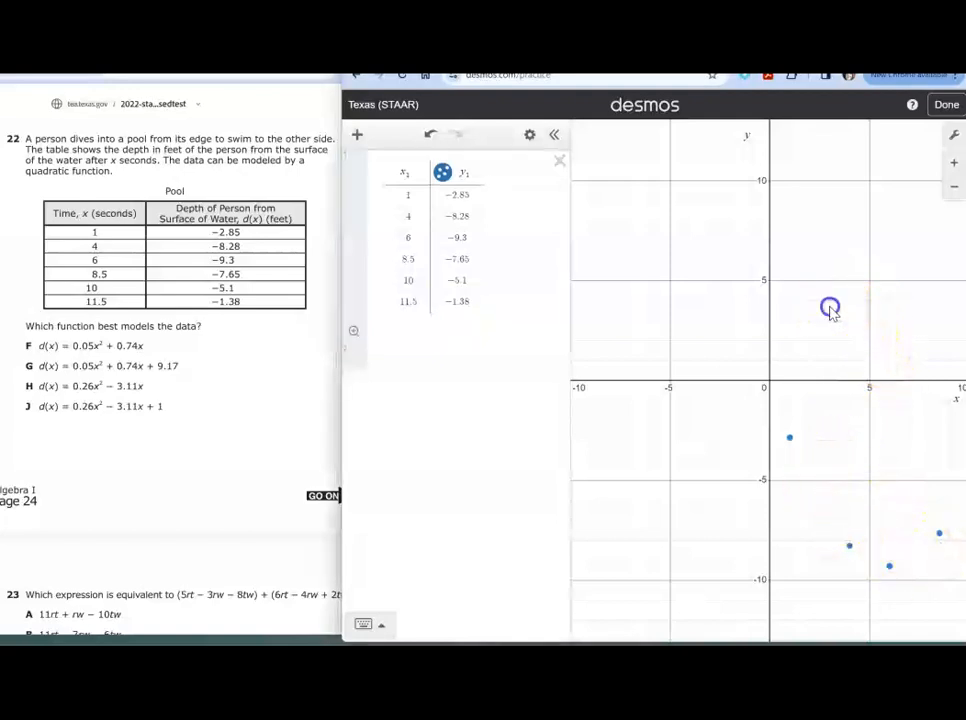
pyautogui.moveTo(830, 310); pyautogui.dragTo(714, 306)
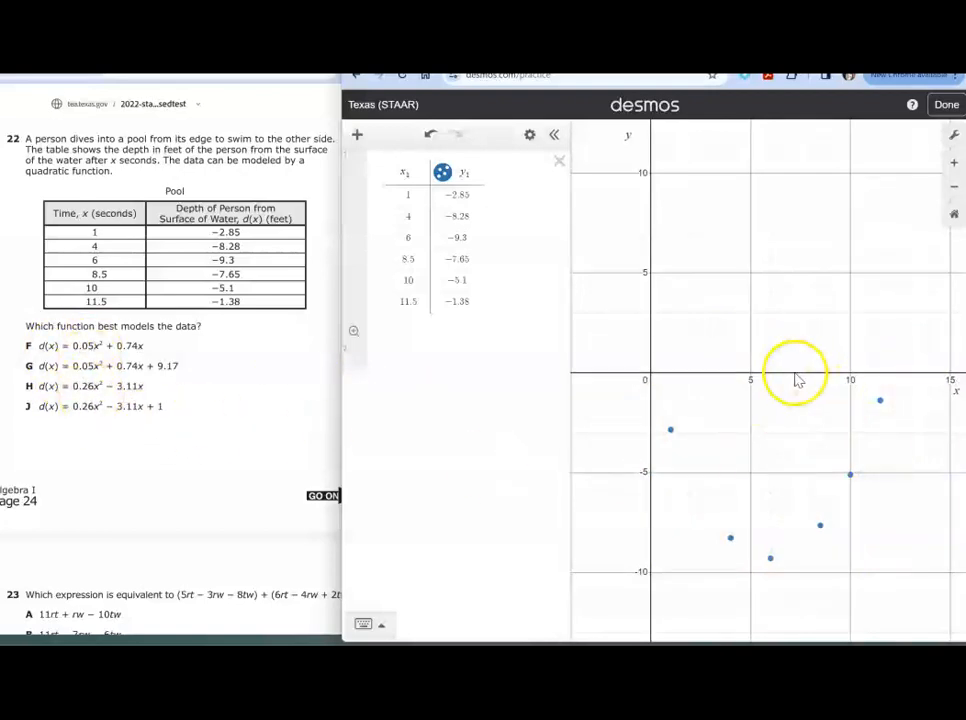
pyautogui.click(401, 363)
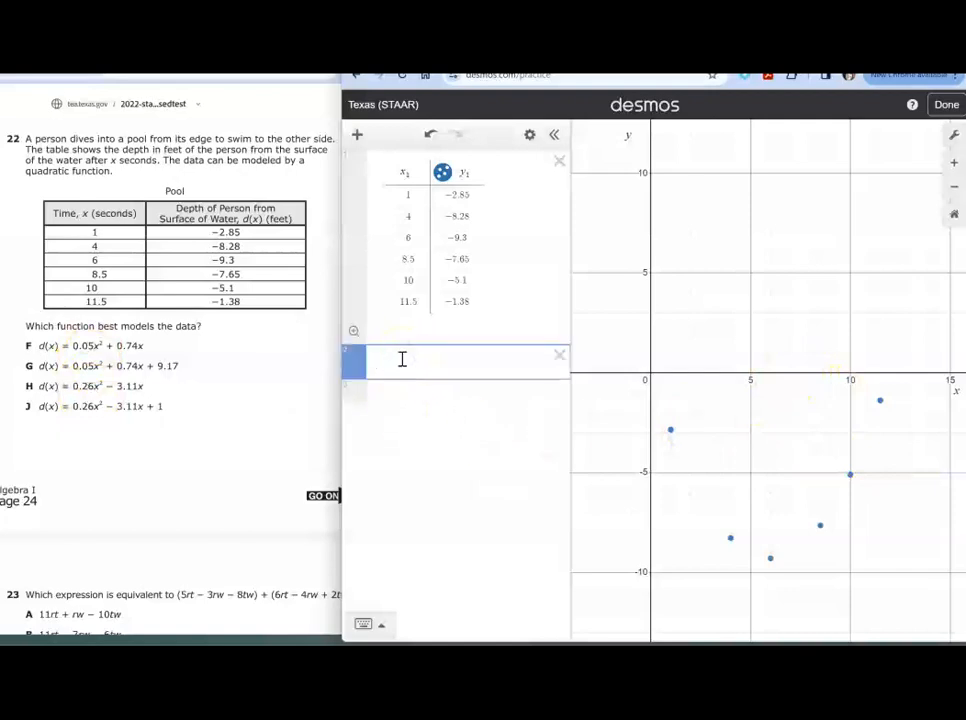
pyautogui.write('d(')
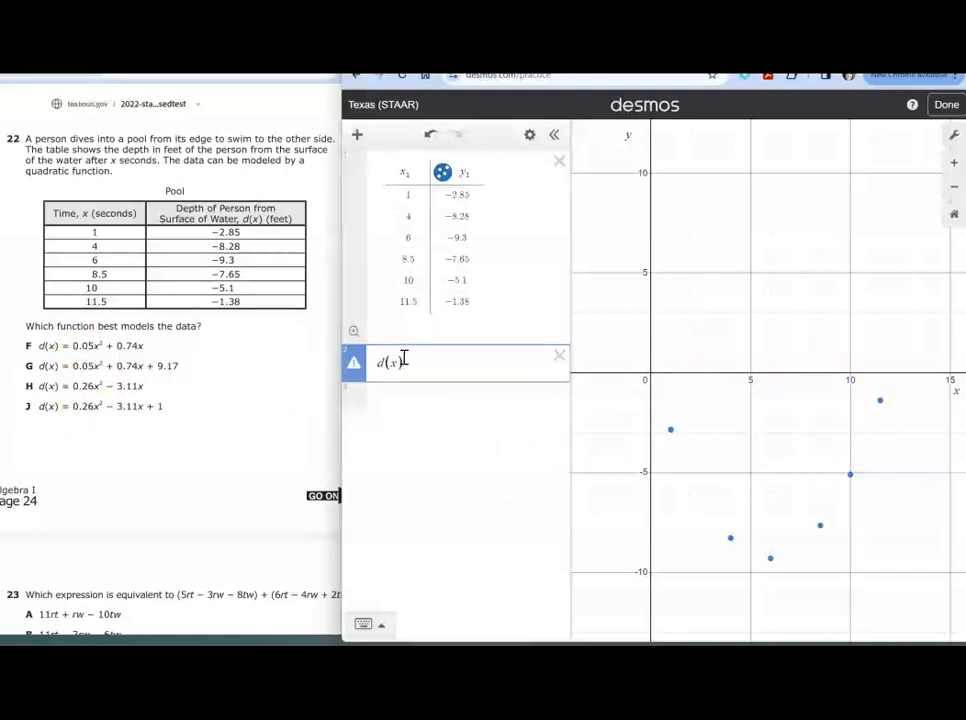
pyautogui.write('x)=0')
pyautogui.write('.05x')
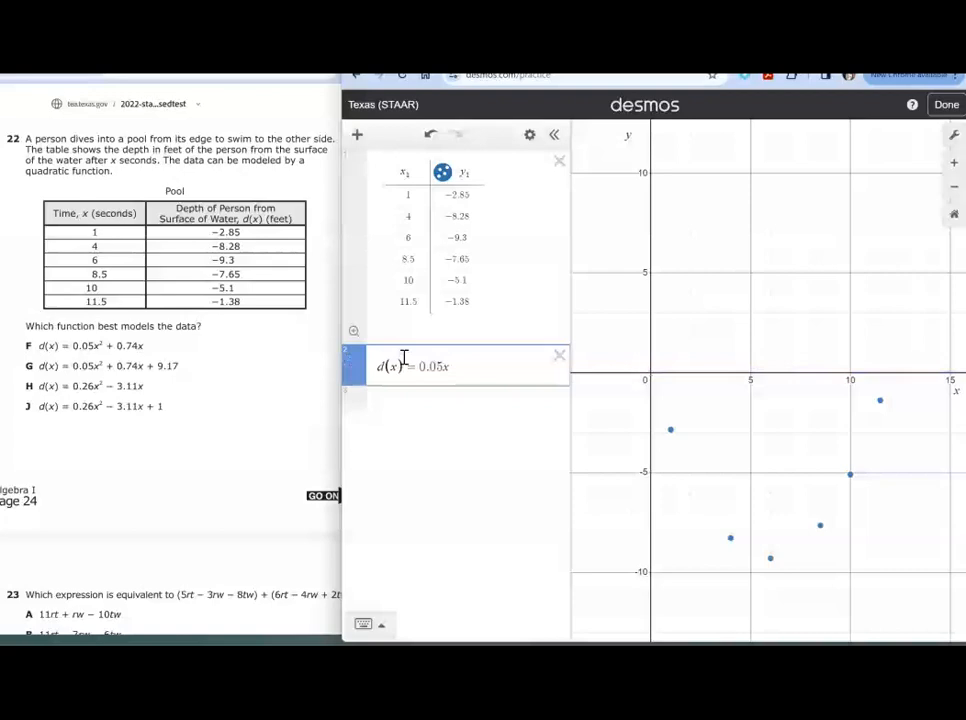
pyautogui.write('^2')
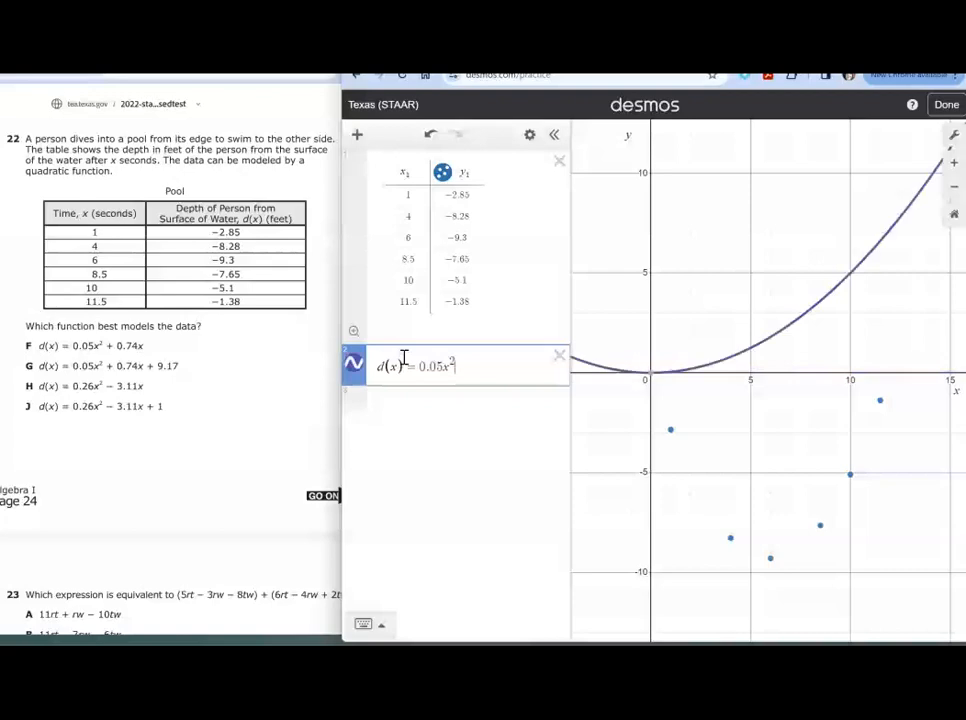
pyautogui.write('+')
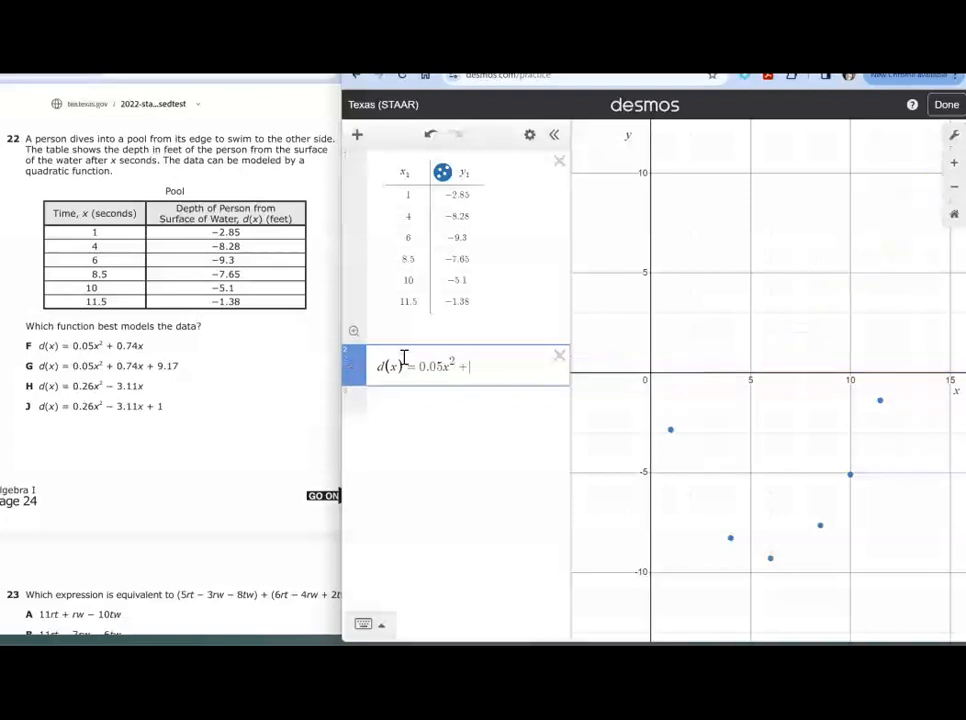
pyautogui.write('0.')
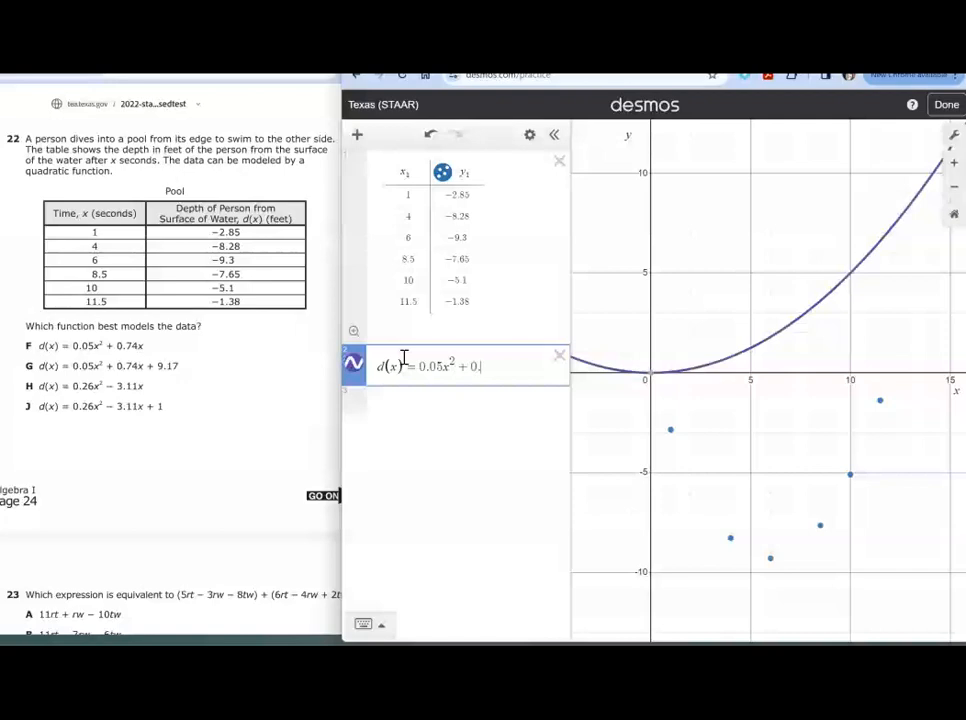
pyautogui.write('74x')
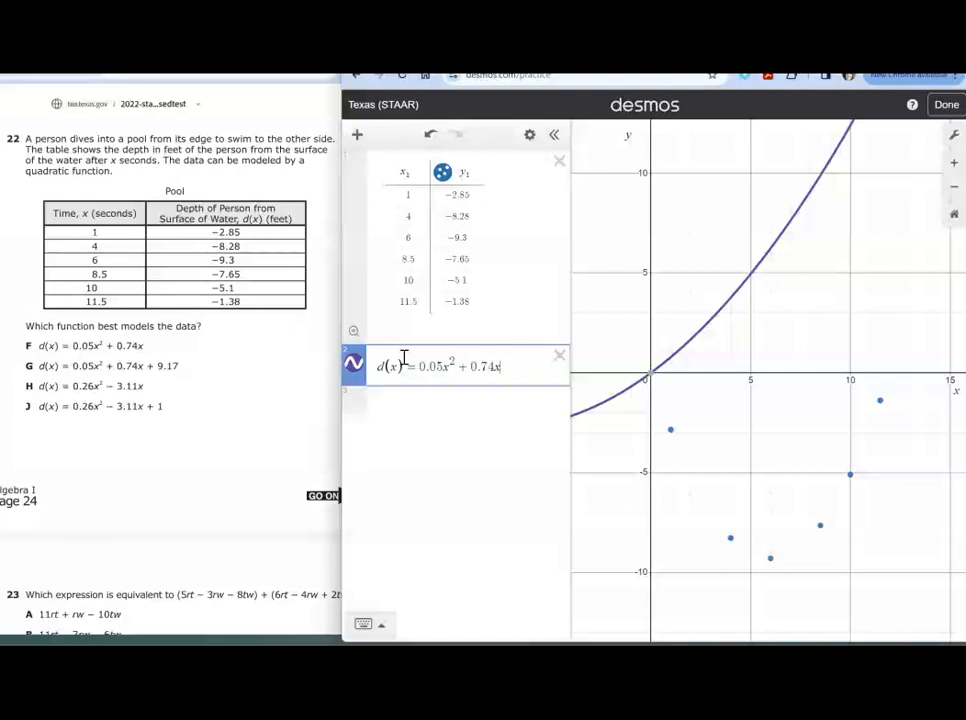
# Test choice G by adding + 9.17 to the end of the function d(x).
pyautogui.write('+ ')
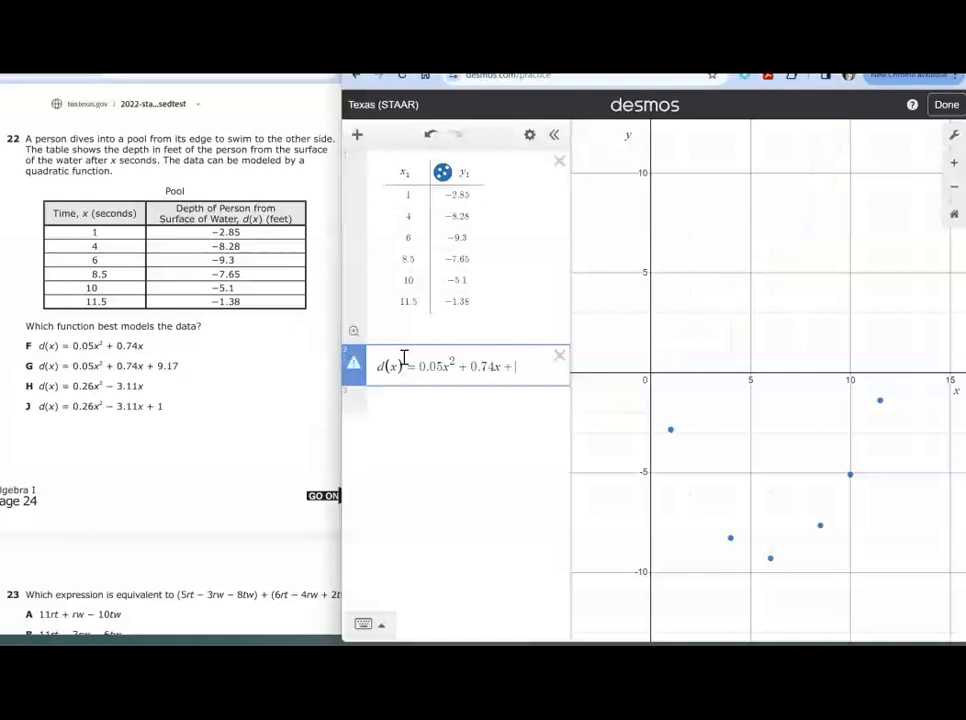
pyautogui.write('9.1')
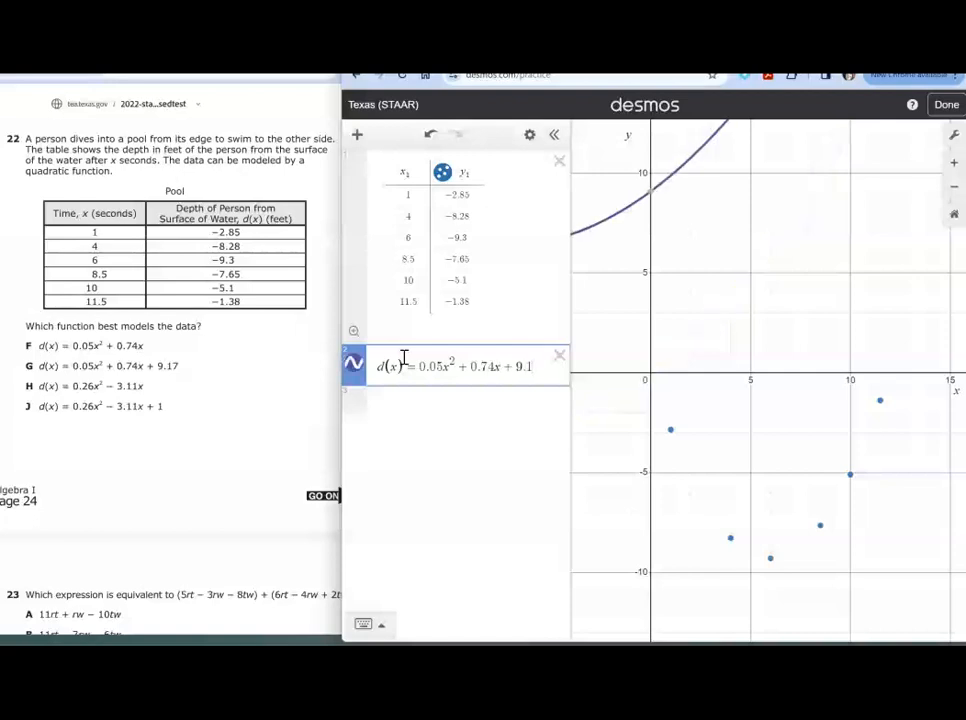
pyautogui.write('7')
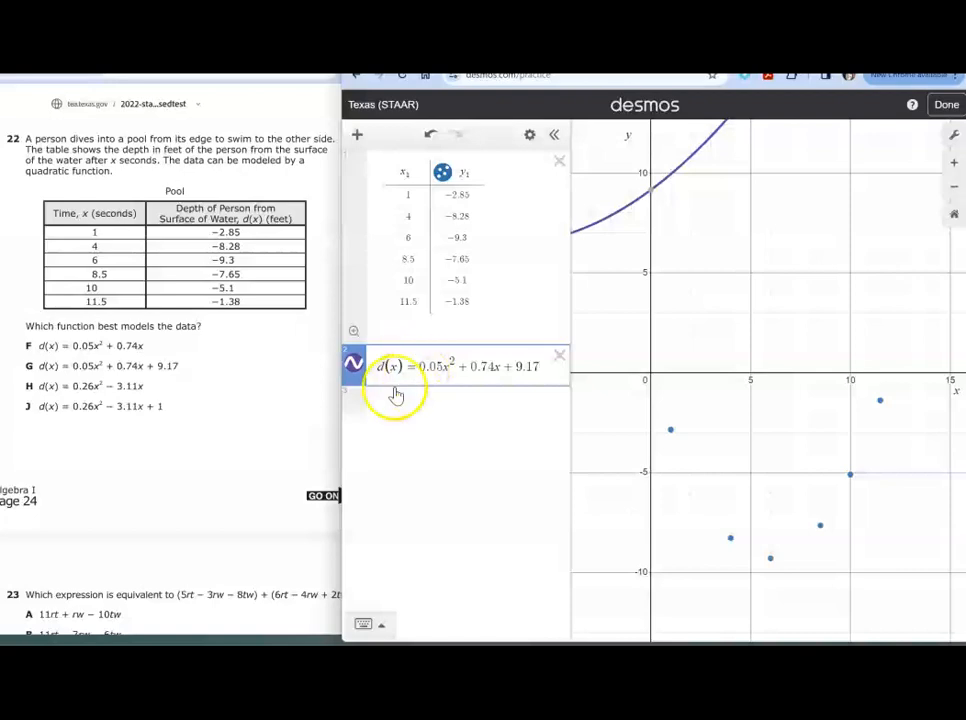
# Test choice H by replacing the right side of d(x) with 0.26x² − 3.11x.
pyautogui.moveTo(419, 366); pyautogui.dragTo(556, 364)
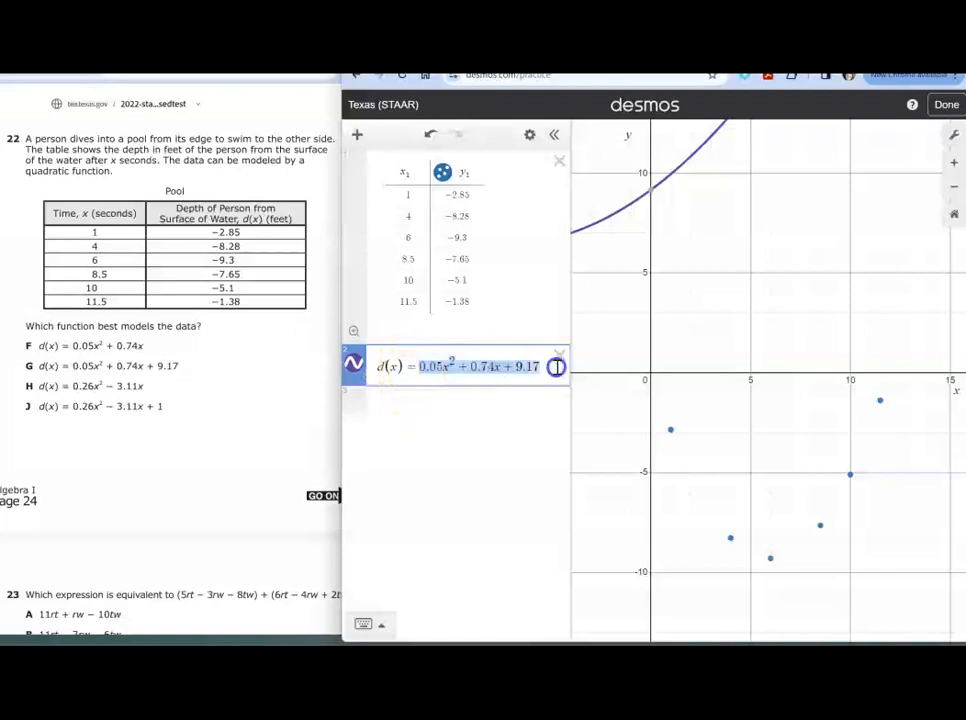
pyautogui.write('0')
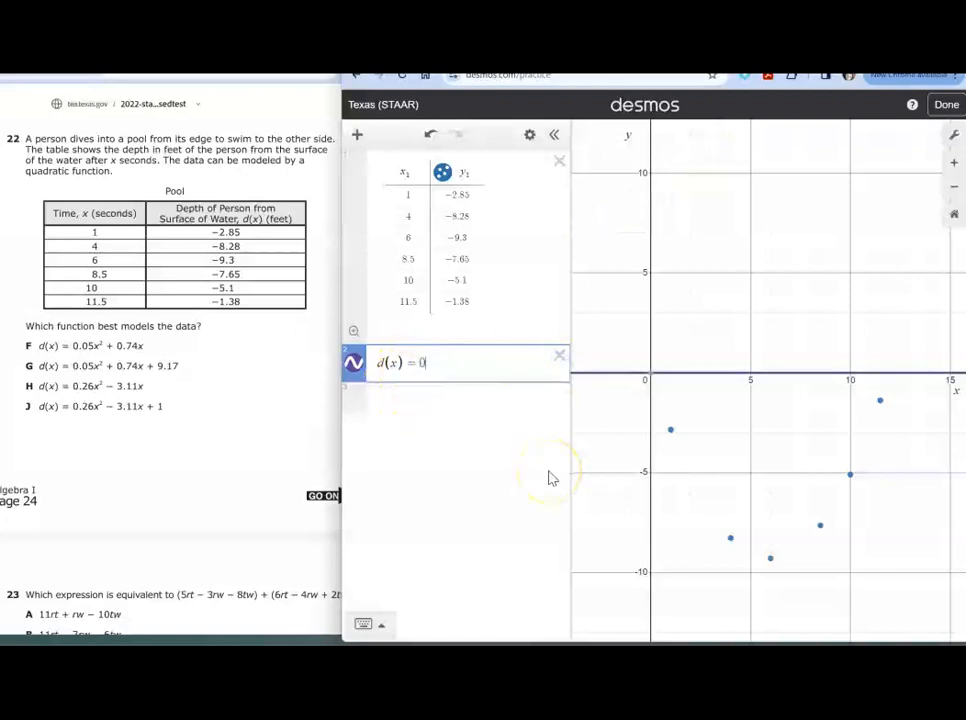
pyautogui.write('.26x')
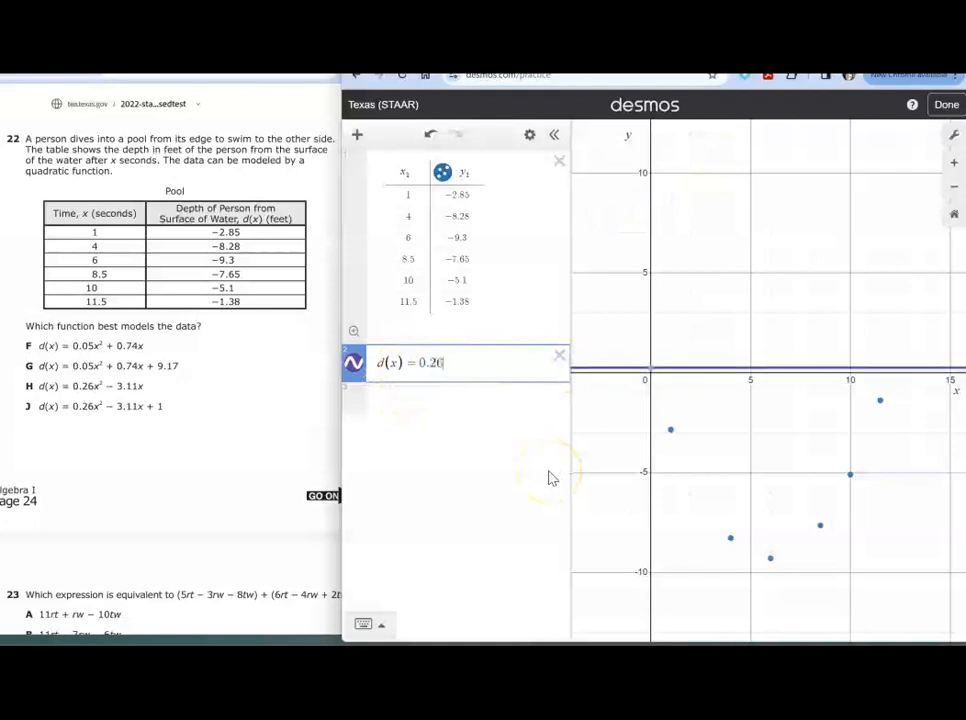
pyautogui.write('^2')
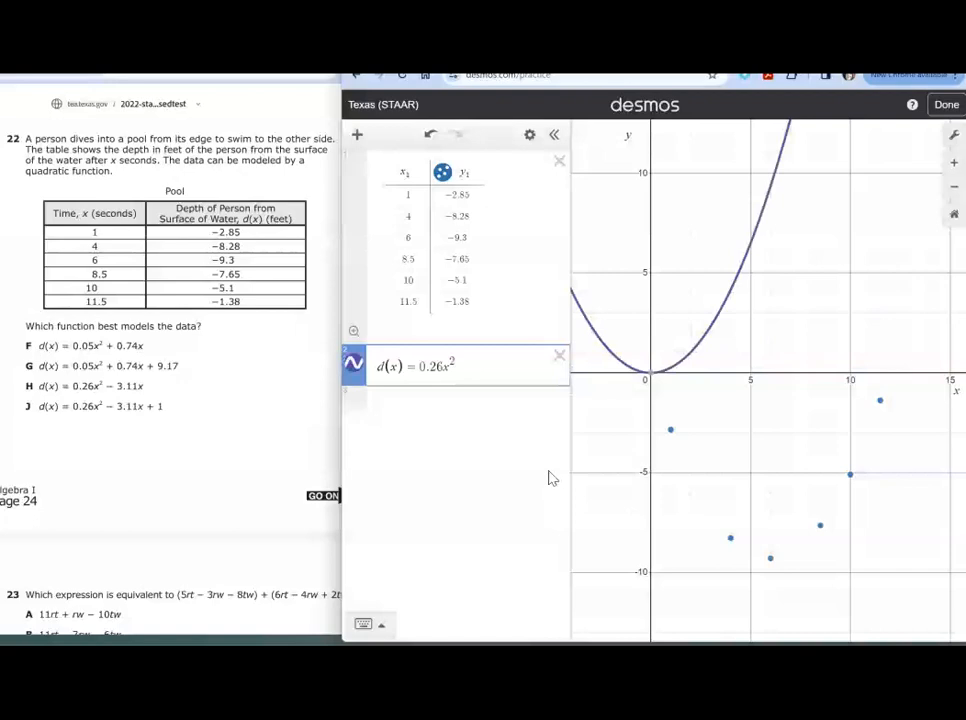
pyautogui.write('-')
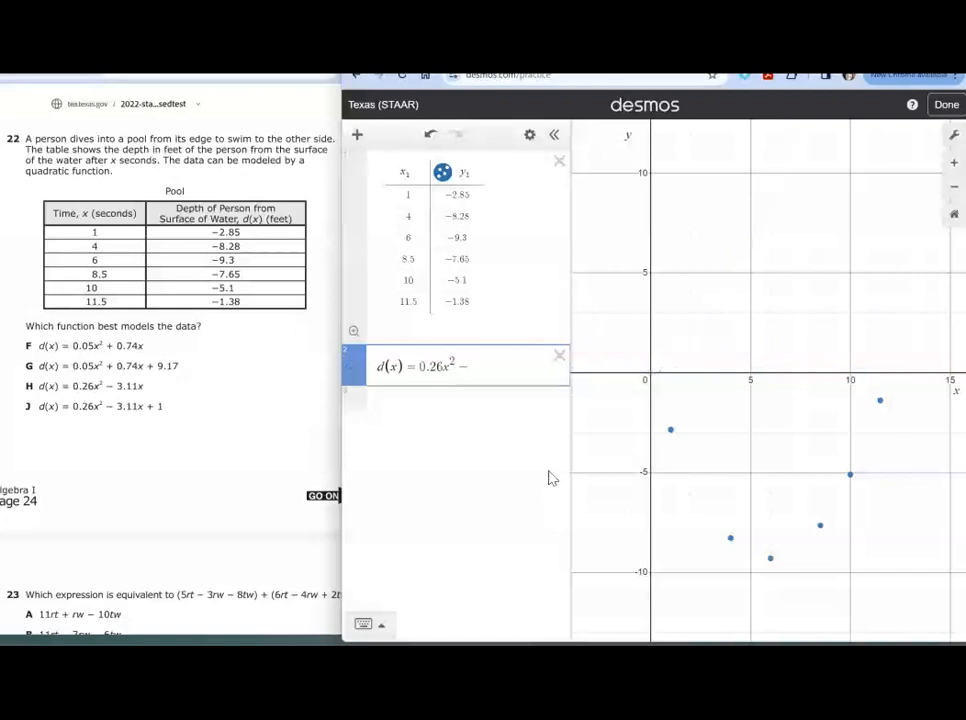
pyautogui.write('3.11x')
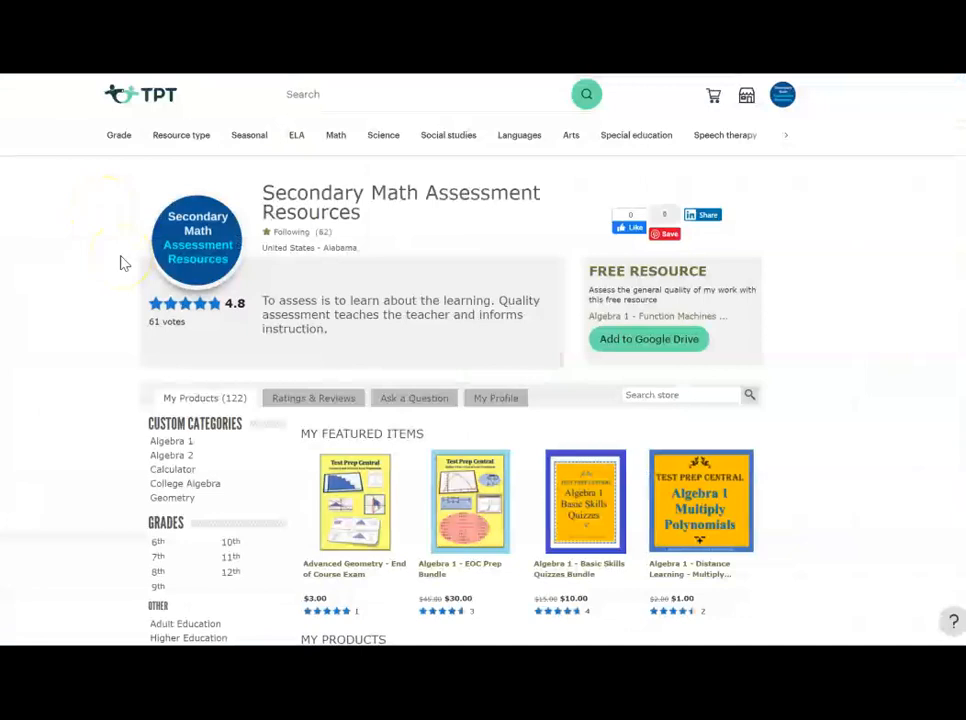
# Filter the Secondary Math Assessment Resources store on TPT to the Algebra 1 category and browse its products.
pyautogui.scroll(-1, 121, 262)
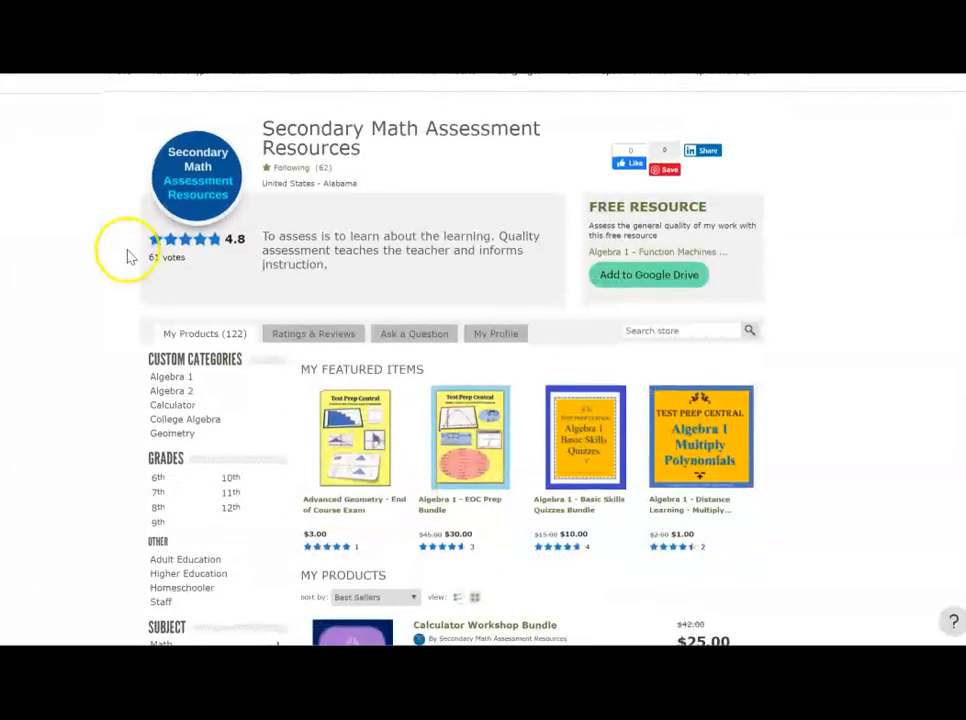
pyautogui.click(172, 380)
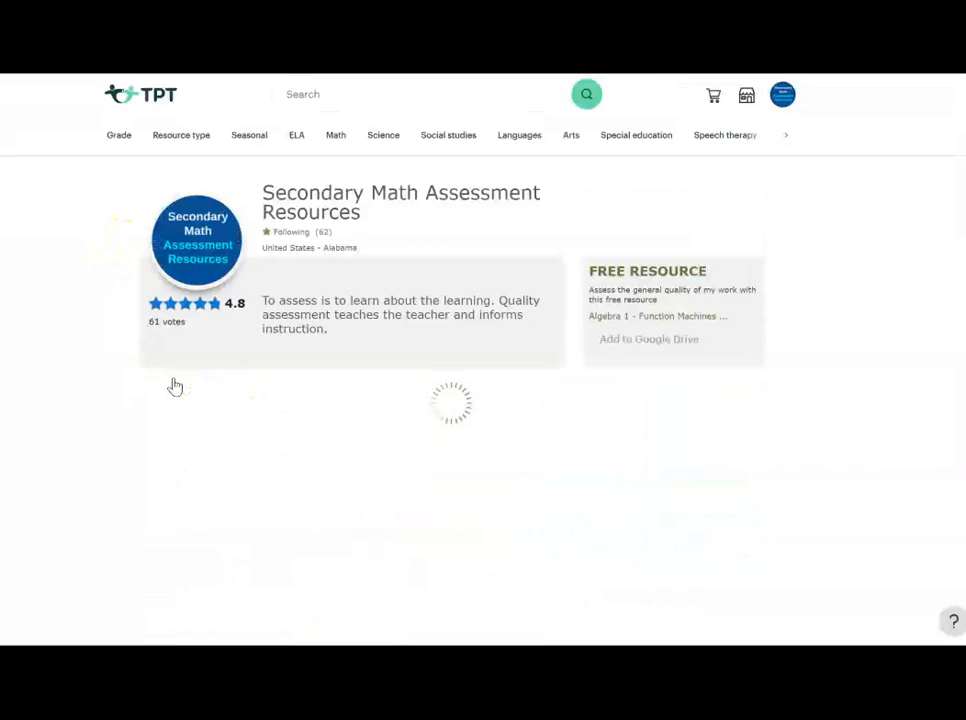
pyautogui.scroll(-2, 174, 386)
pyautogui.scroll(-2, 166, 386)
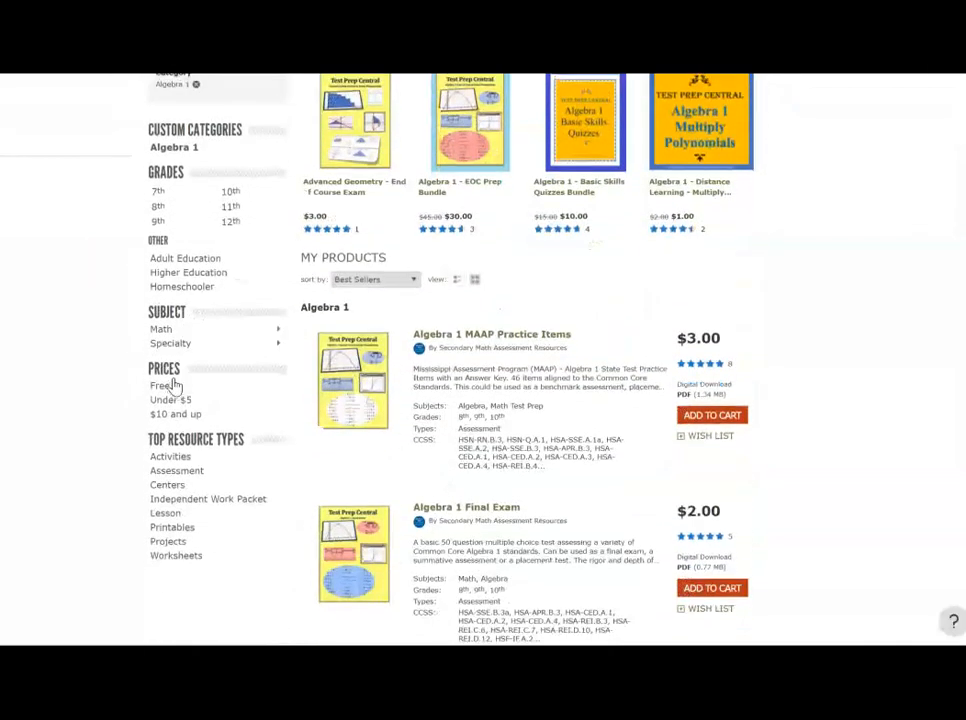
pyautogui.scroll(3, 172, 384)
pyautogui.click(211, 392)
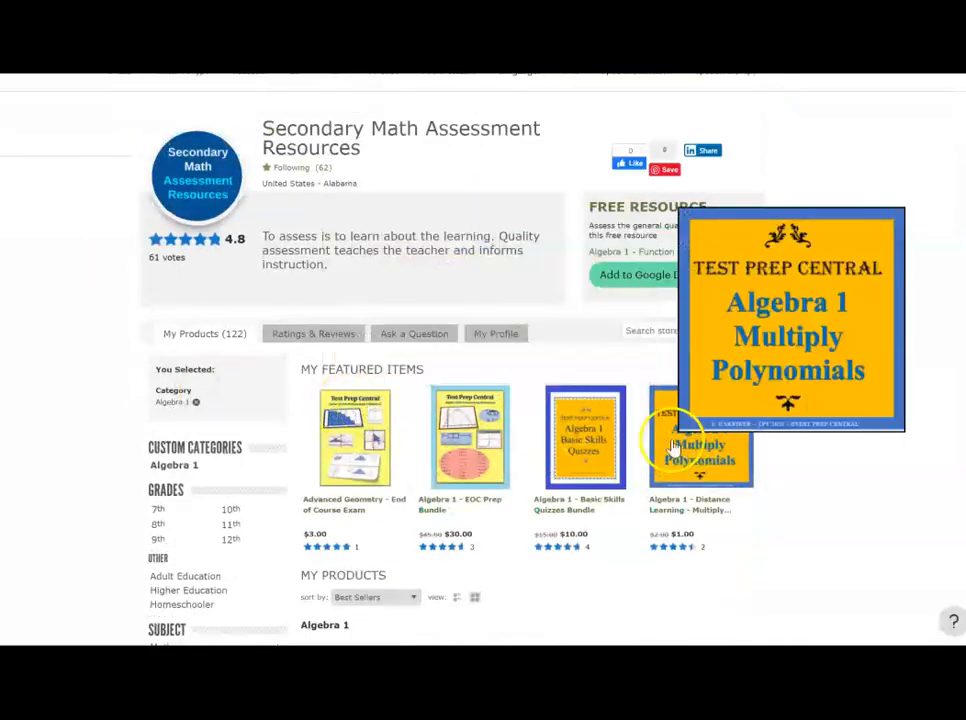
pyautogui.scroll(-3, 281, 493)
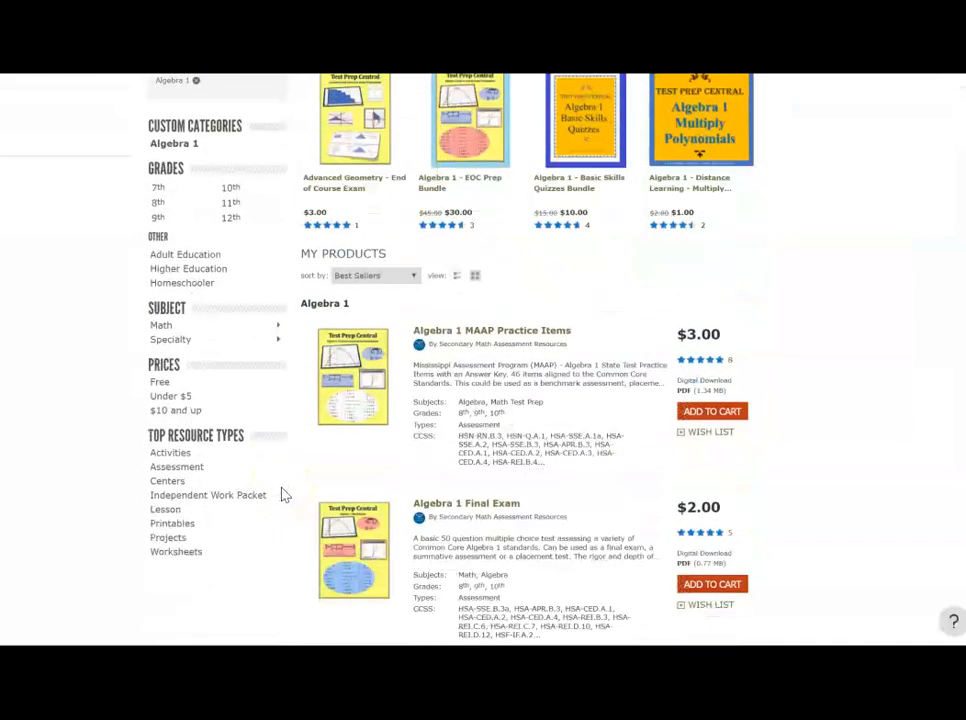
# Sort the Algebra 1 products by Most Recent and open TPC Texas Algebra 1 - 2024 Practice Set #2.
pyautogui.click(362, 276)
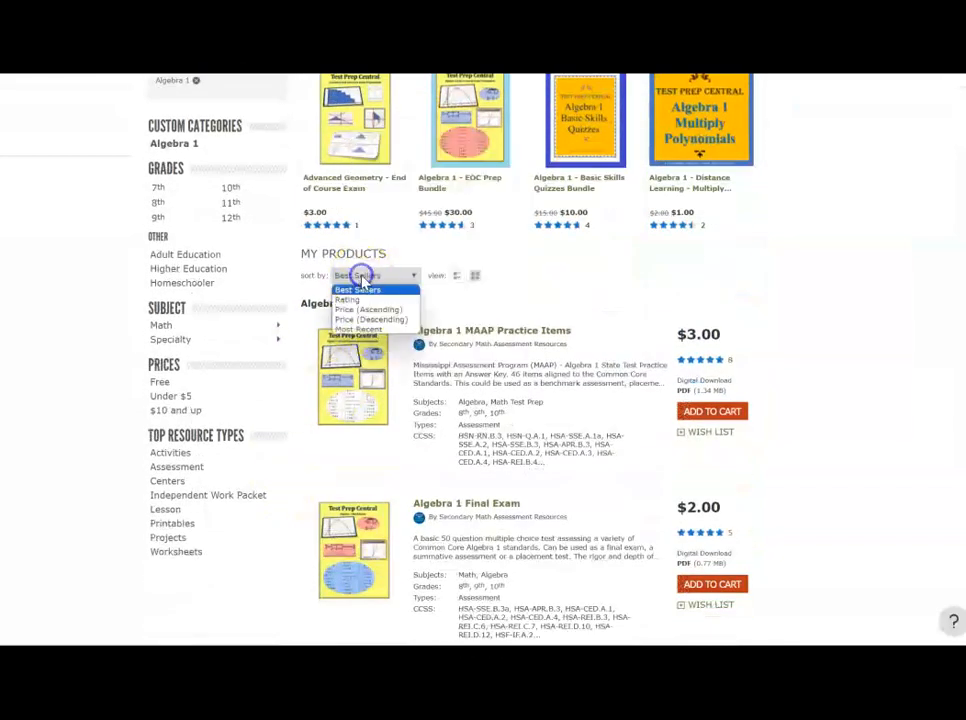
pyautogui.click(362, 329)
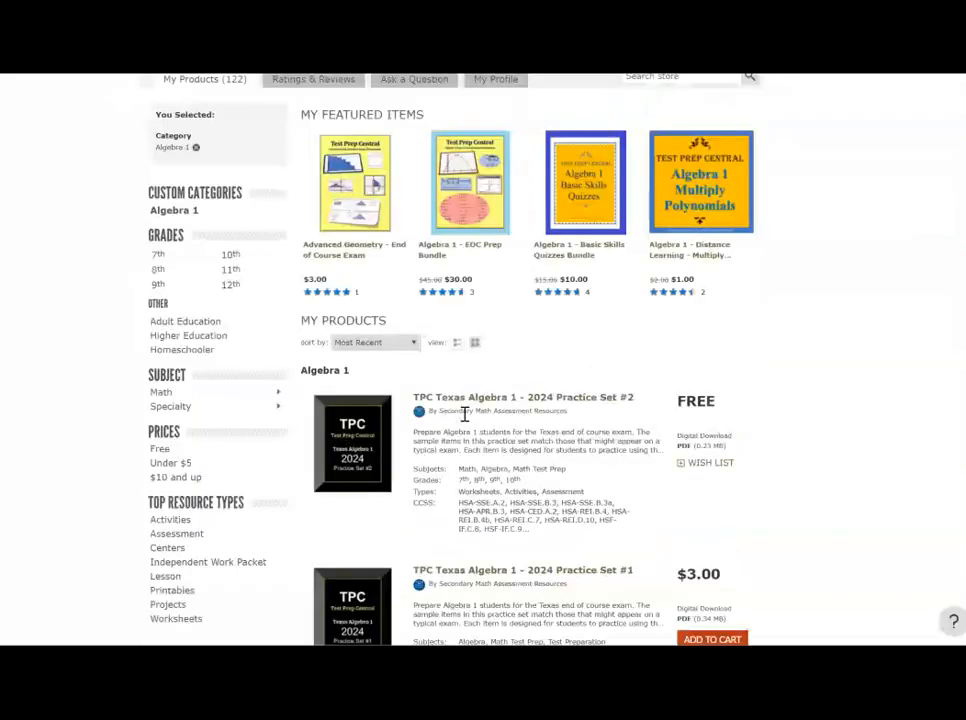
pyautogui.scroll(-2, 464, 414)
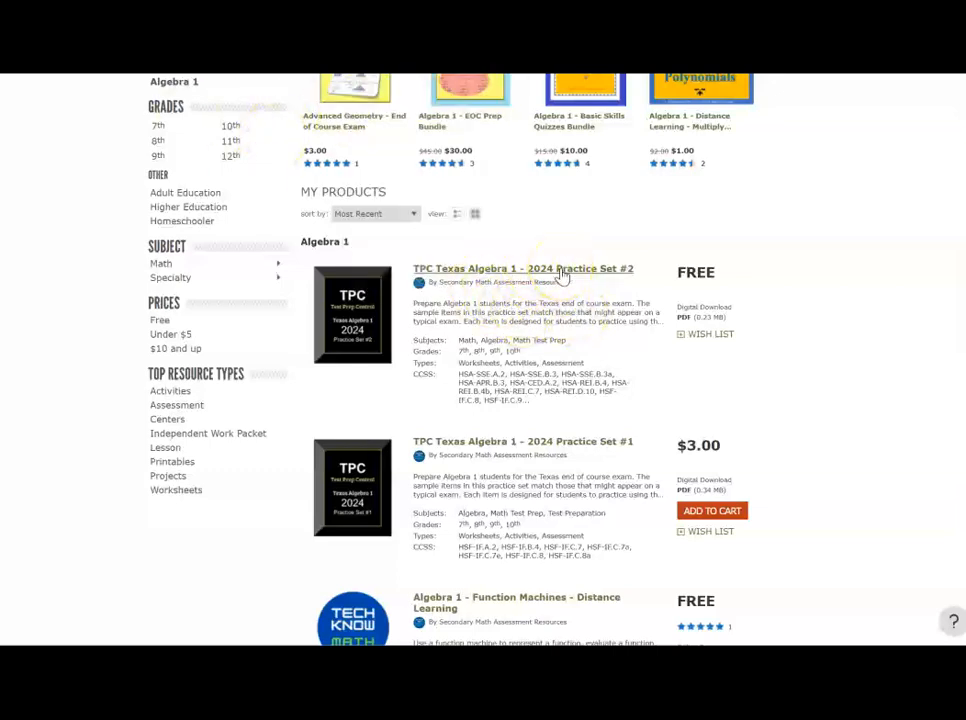
pyautogui.click(532, 272)
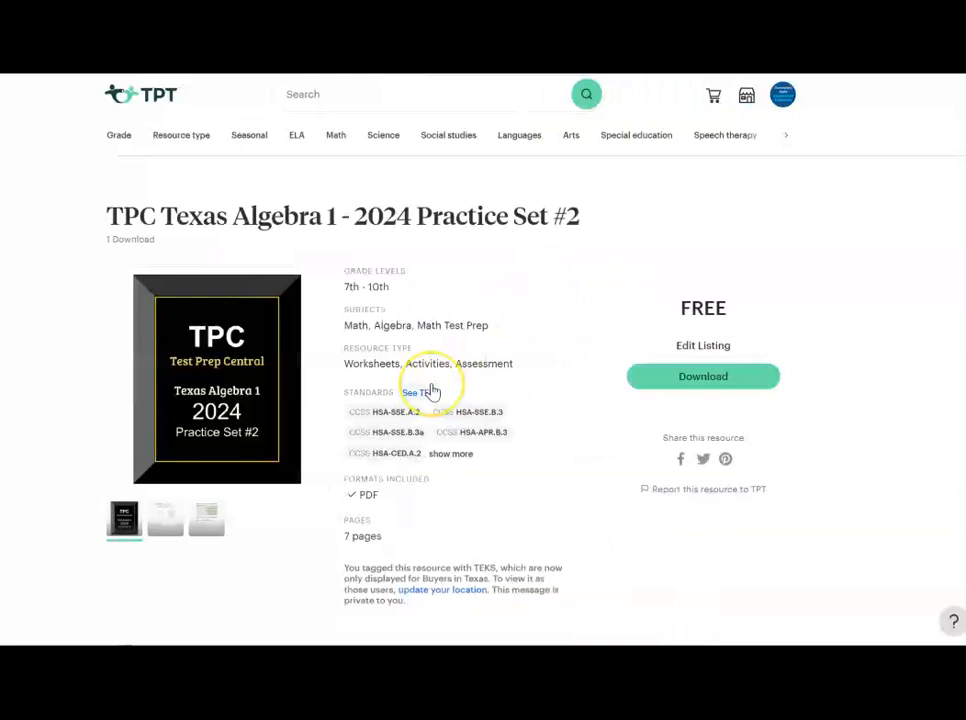